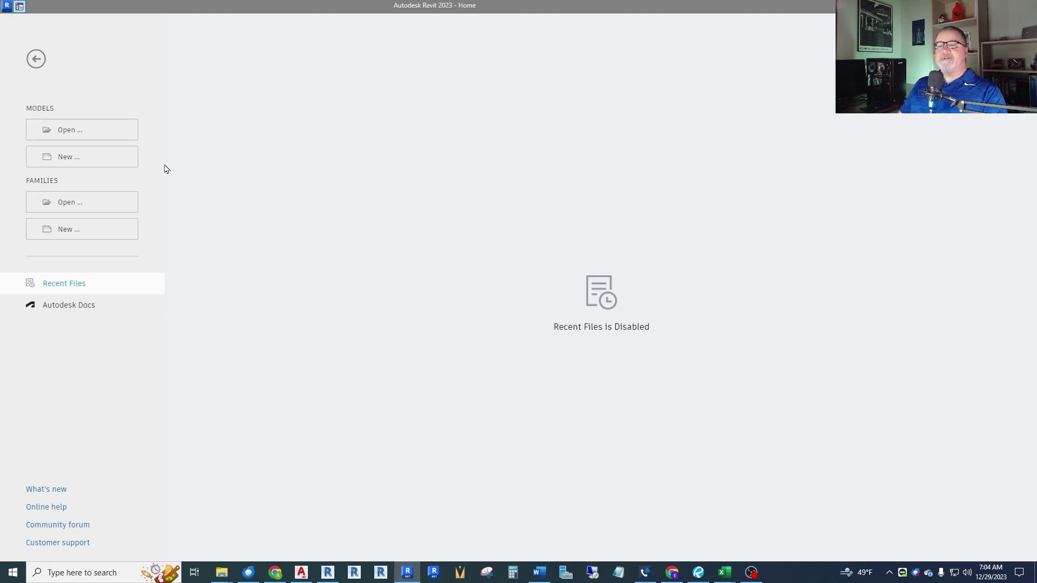
Create a new project from the MFIA_Electrical-Template-2019 template file.
{"action": "left_click", "coordinate": [61, 157]}
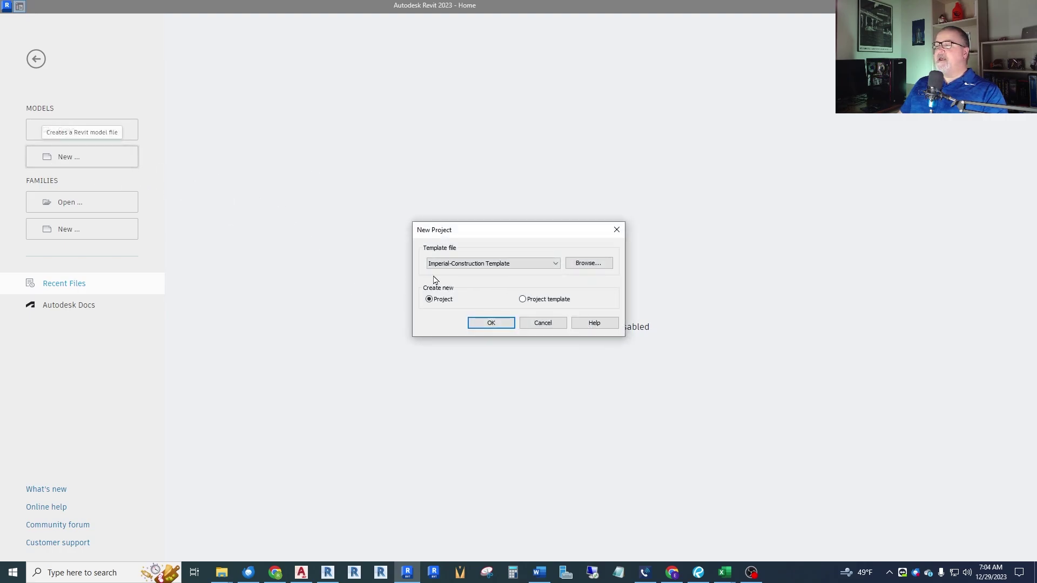
{"action": "left_click", "coordinate": [555, 263]}
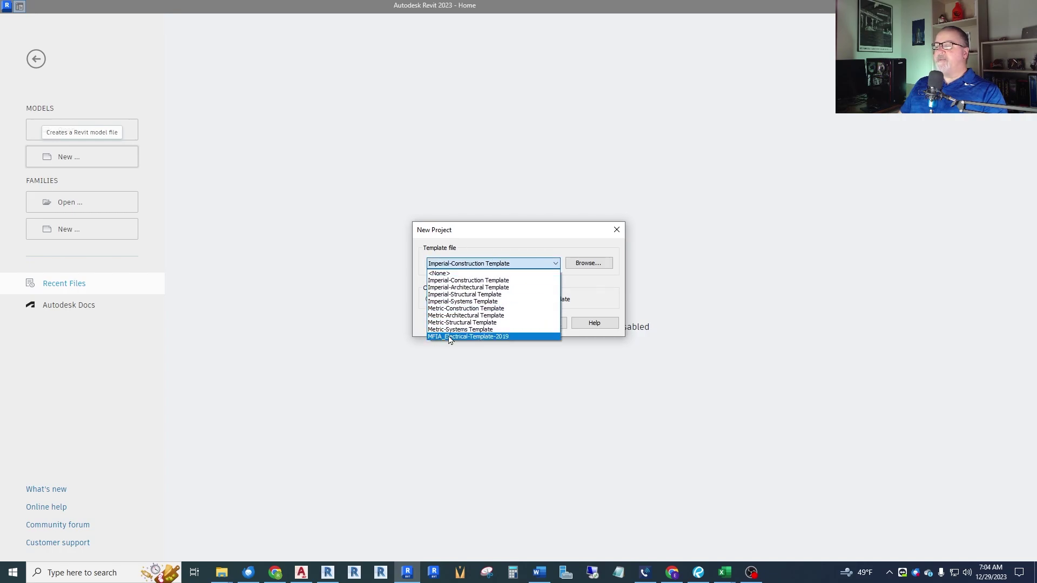
{"action": "left_click", "coordinate": [470, 339]}
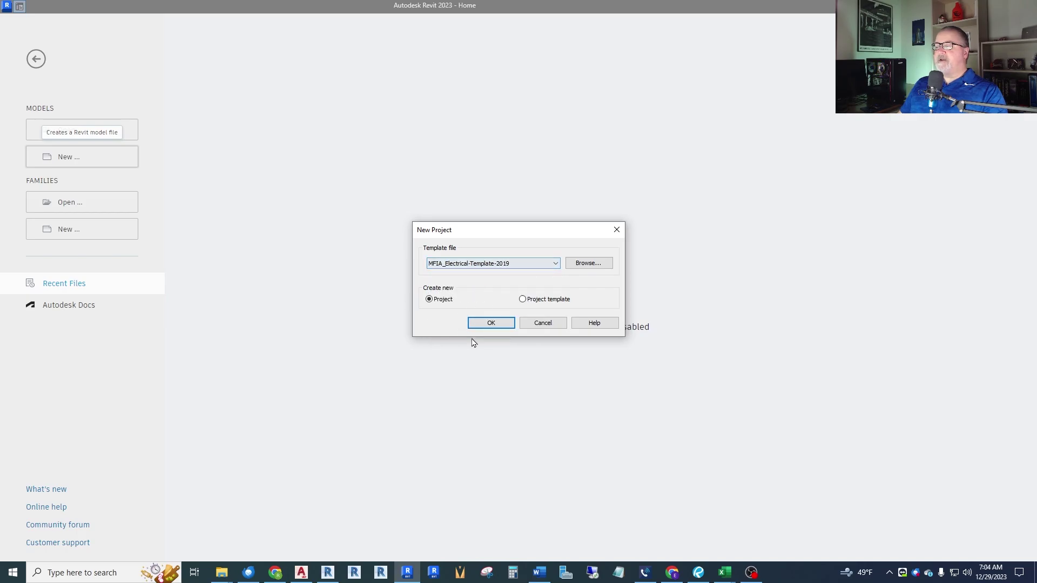
{"action": "left_click", "coordinate": [481, 325]}
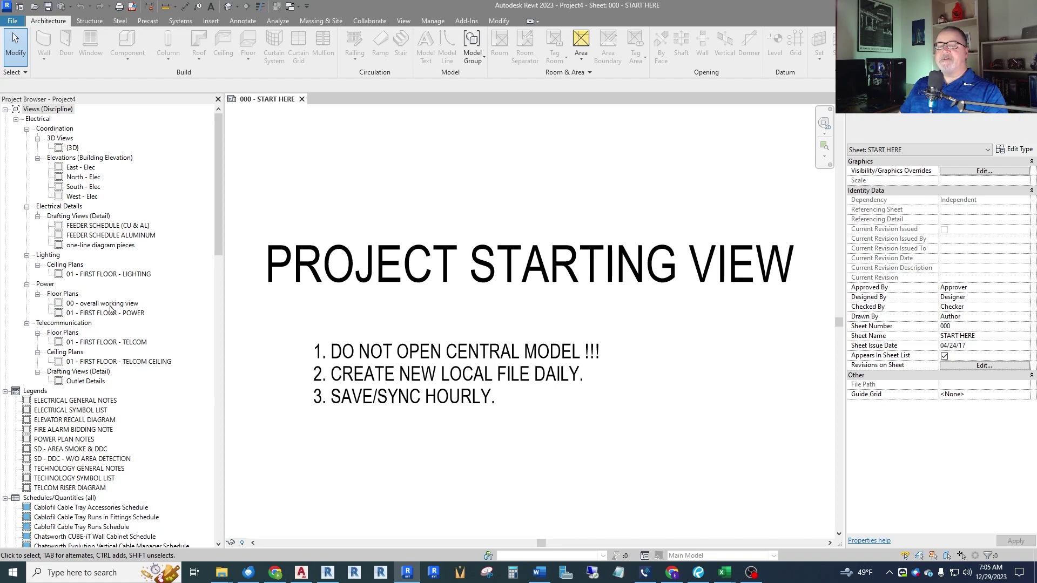
Open the 00 - overall working view floor plan and delete the small element between the four elevation markers.
{"action": "double_click", "coordinate": [113, 306]}
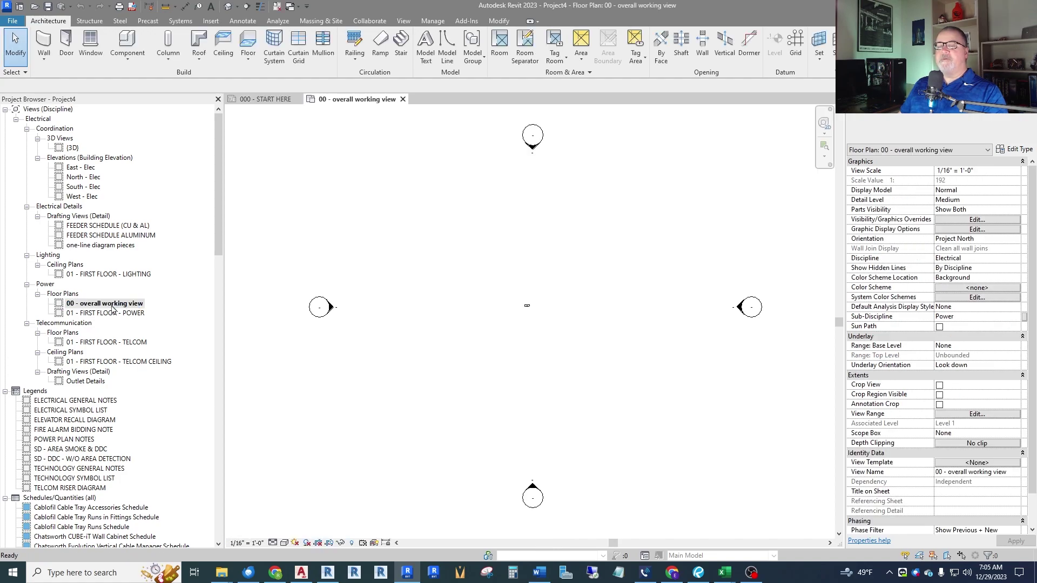
{"action": "left_click", "coordinate": [528, 307]}
{"action": "key", "text": "Delete"}
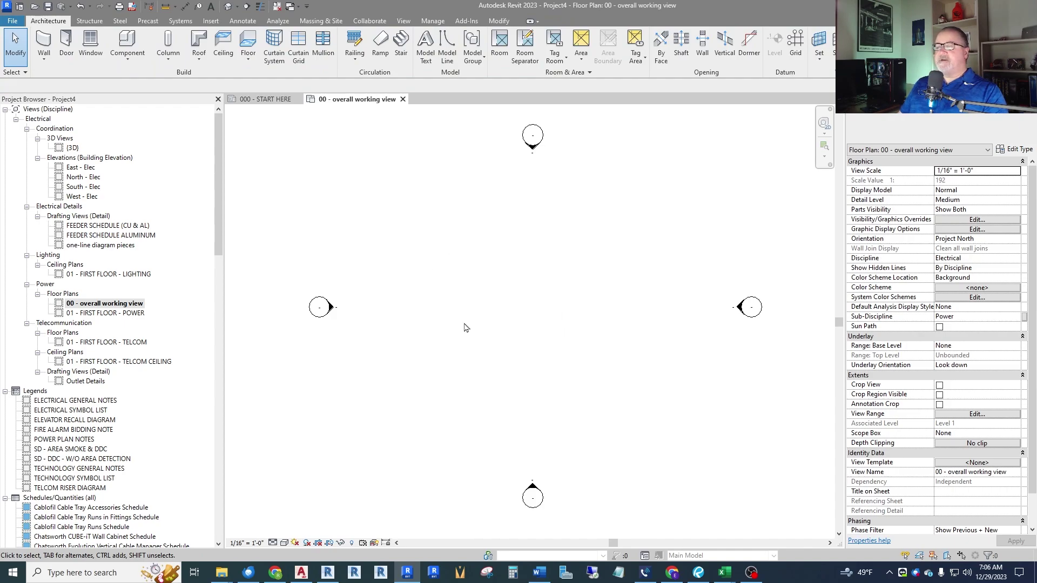
{"action": "scroll", "coordinate": [475, 327], "scroll_direction": "down", "scroll_amount": 3}
{"action": "middle_click_drag", "start_coordinate": [483, 311], "coordinate": [476, 306]}
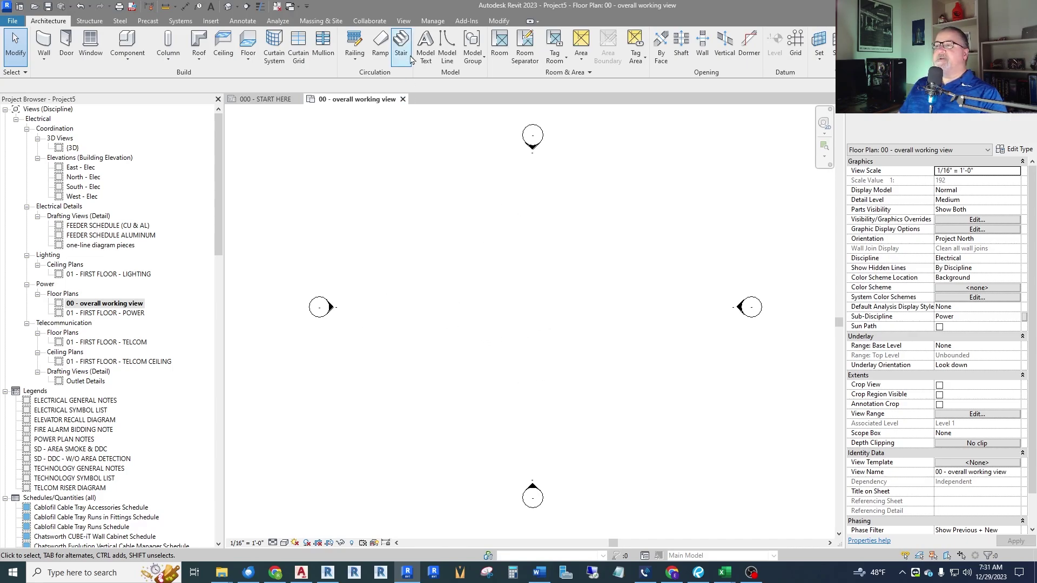
Link XFP Tumalo 10.17.12.dwg into the current view only, with Black and White colors and Auto - Origin to Internal Origin positioning.
{"action": "left_click", "coordinate": [219, 23]}
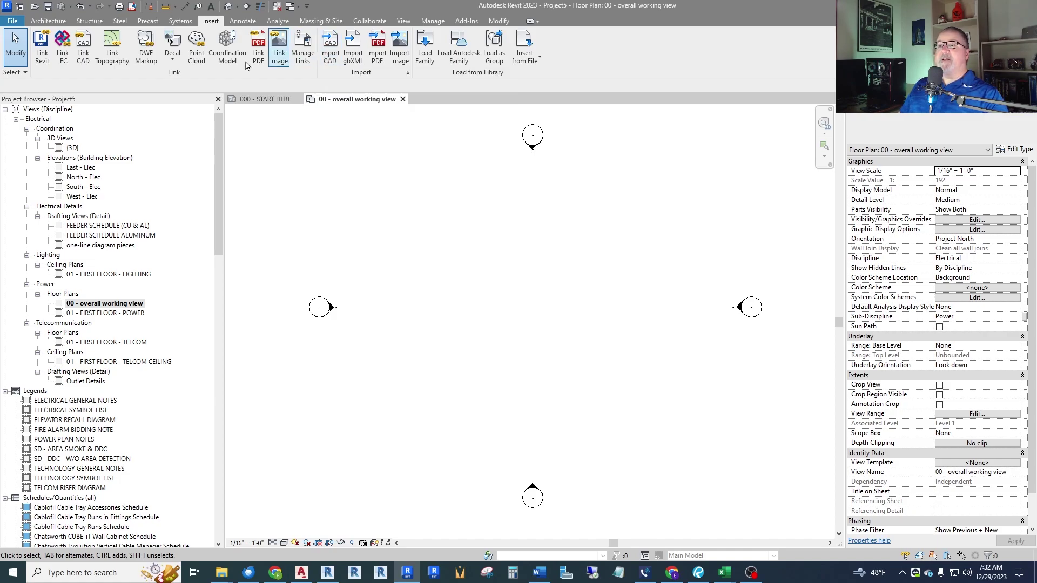
{"action": "left_click", "coordinate": [84, 58]}
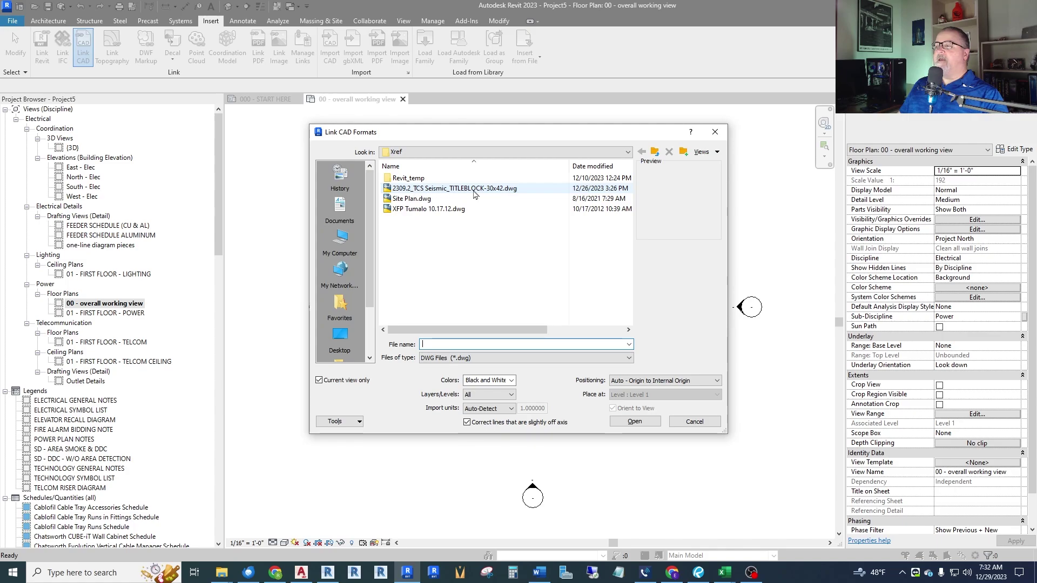
{"action": "left_click", "coordinate": [426, 209]}
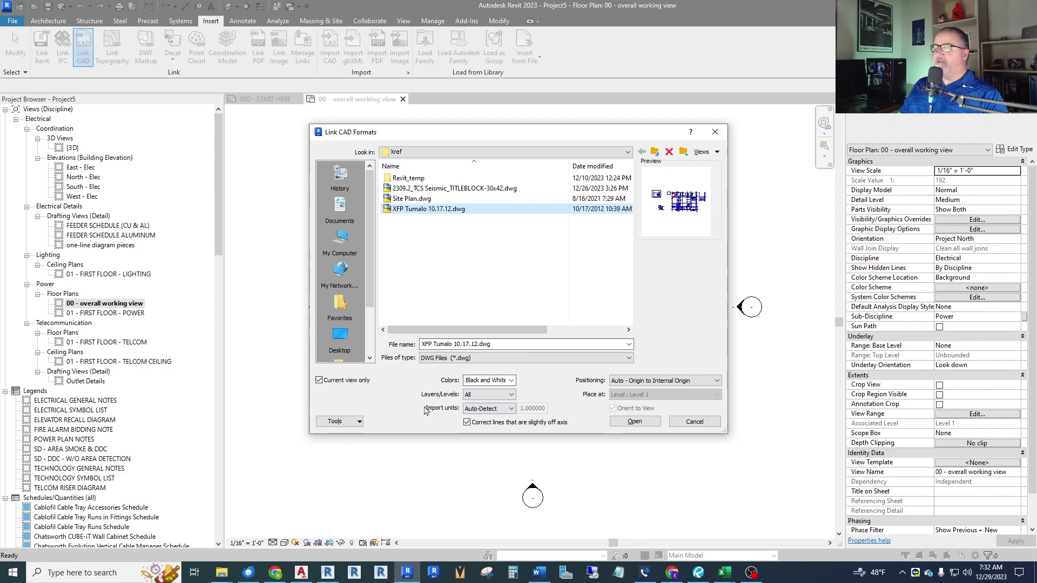
{"action": "left_click", "coordinate": [485, 381]}
{"action": "left_click", "coordinate": [476, 397]}
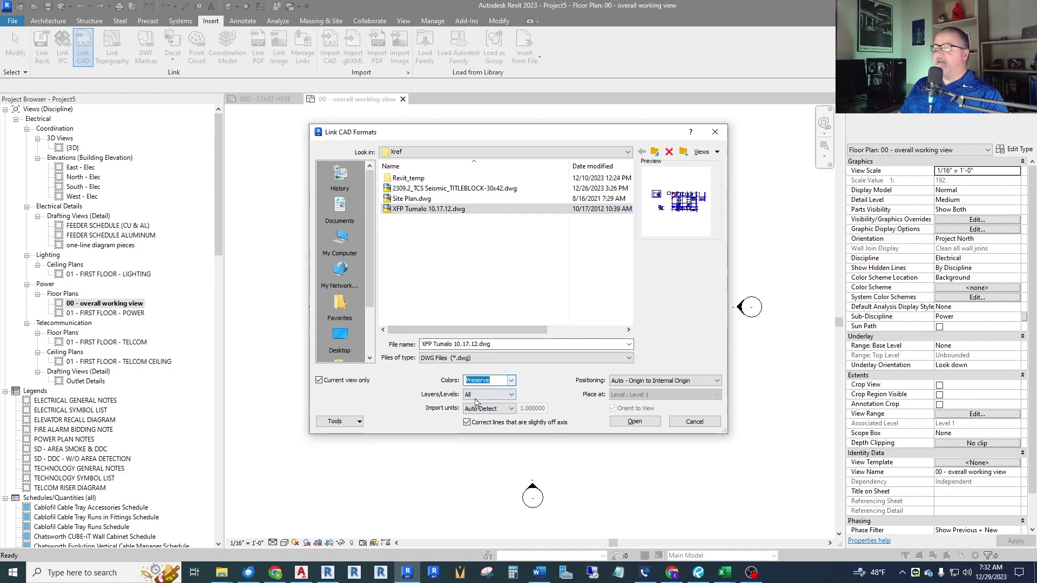
{"action": "left_click", "coordinate": [511, 380]}
{"action": "left_click", "coordinate": [477, 404]}
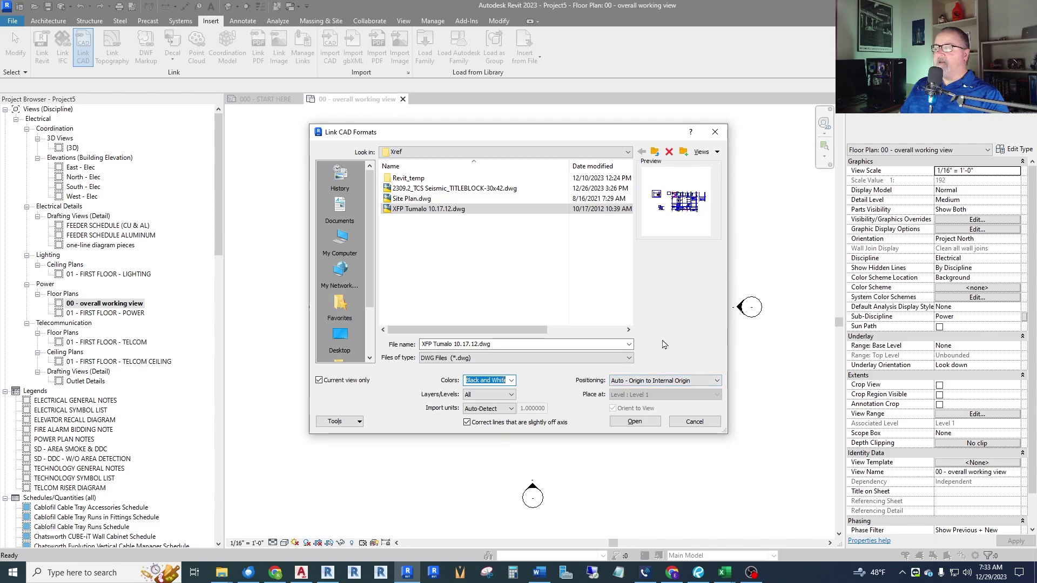
{"action": "left_click", "coordinate": [669, 384]}
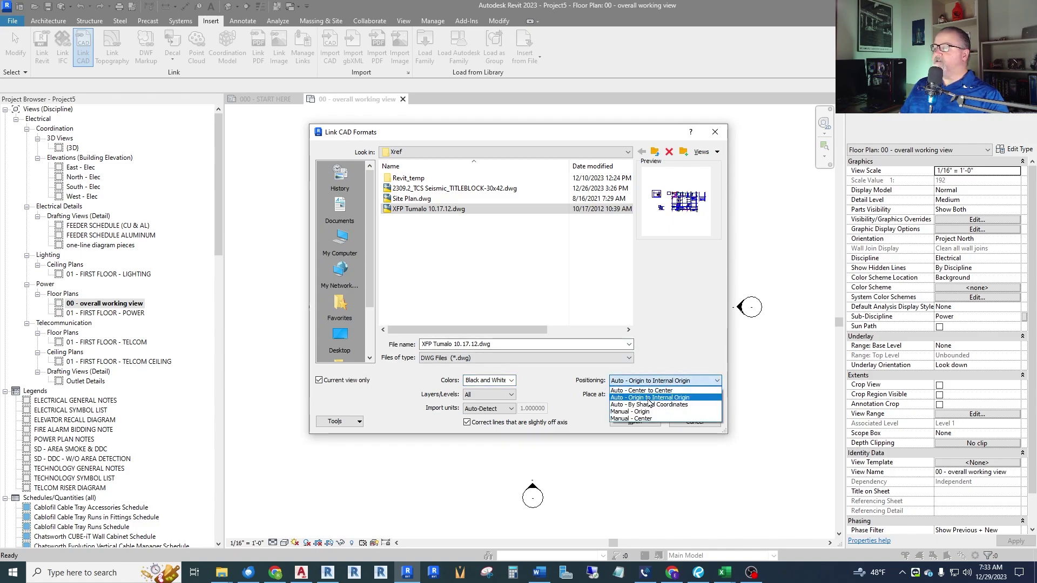
{"action": "left_click", "coordinate": [649, 401]}
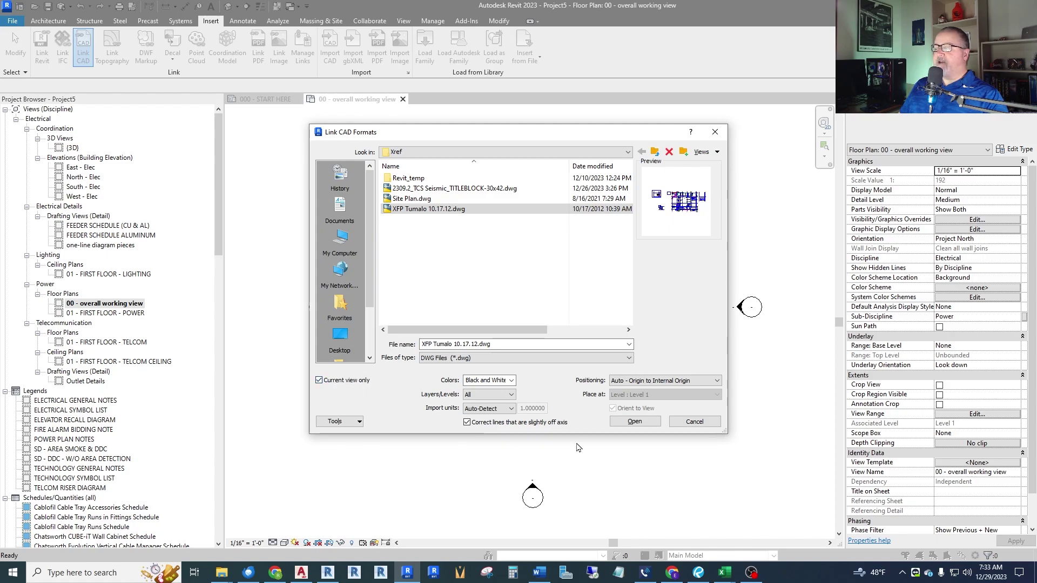
{"action": "left_click", "coordinate": [628, 421]}
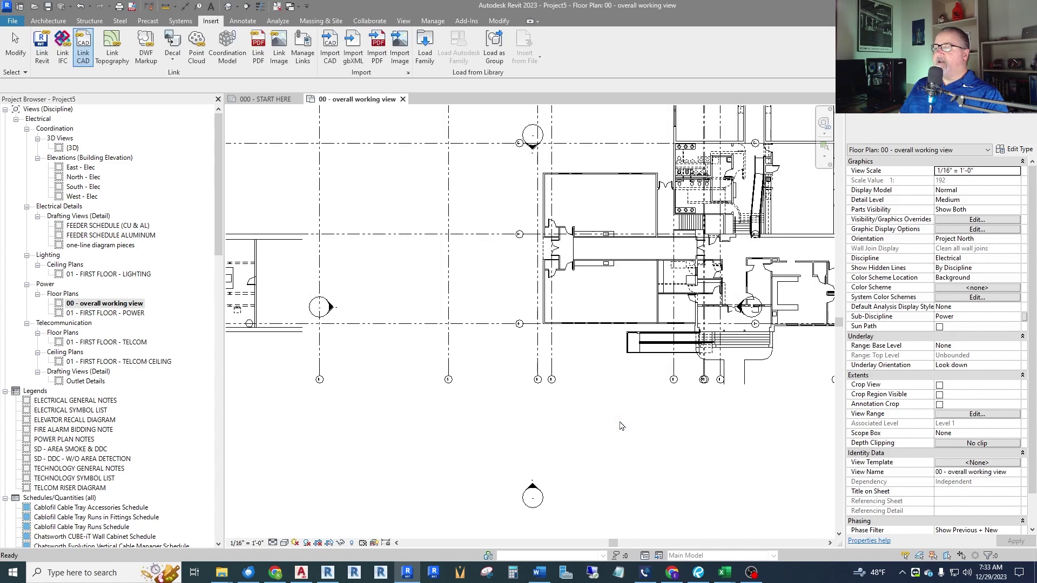
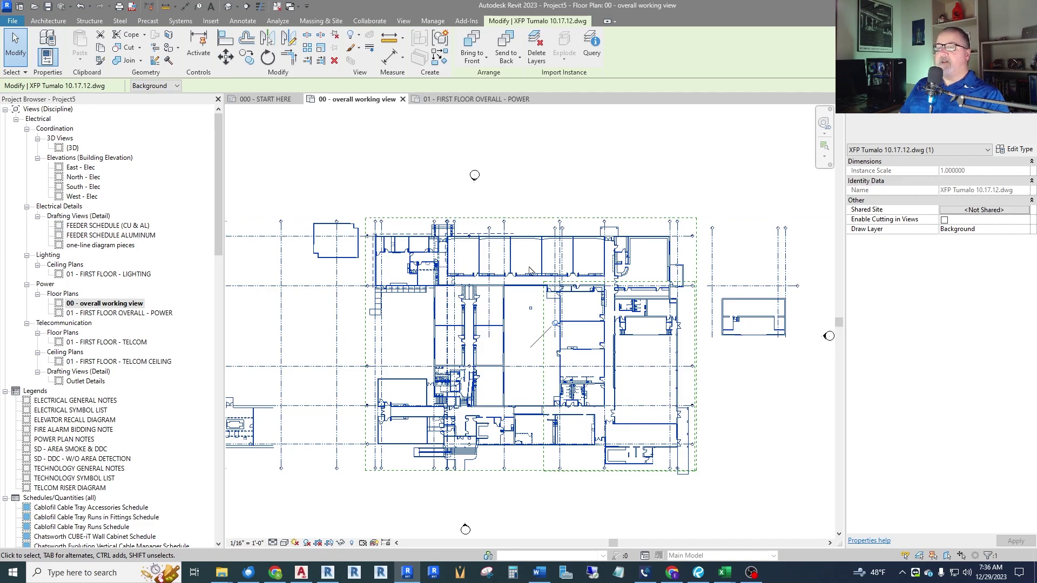
Open the 01 - FIRST FLOOR OVERALL - POWER floor plan.
{"action": "double_click", "coordinate": [132, 314]}
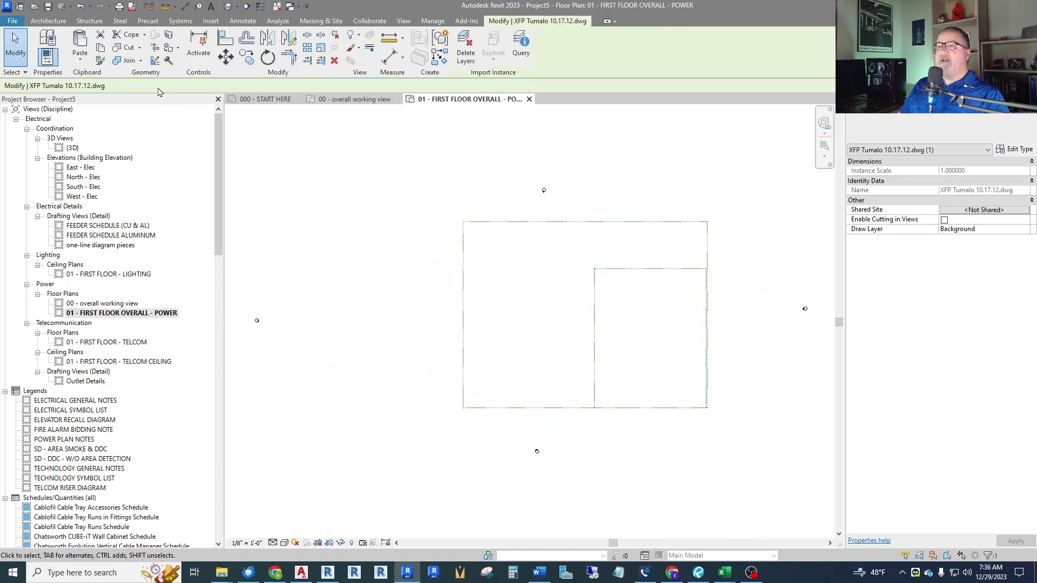
{"action": "left_click", "coordinate": [82, 59]}
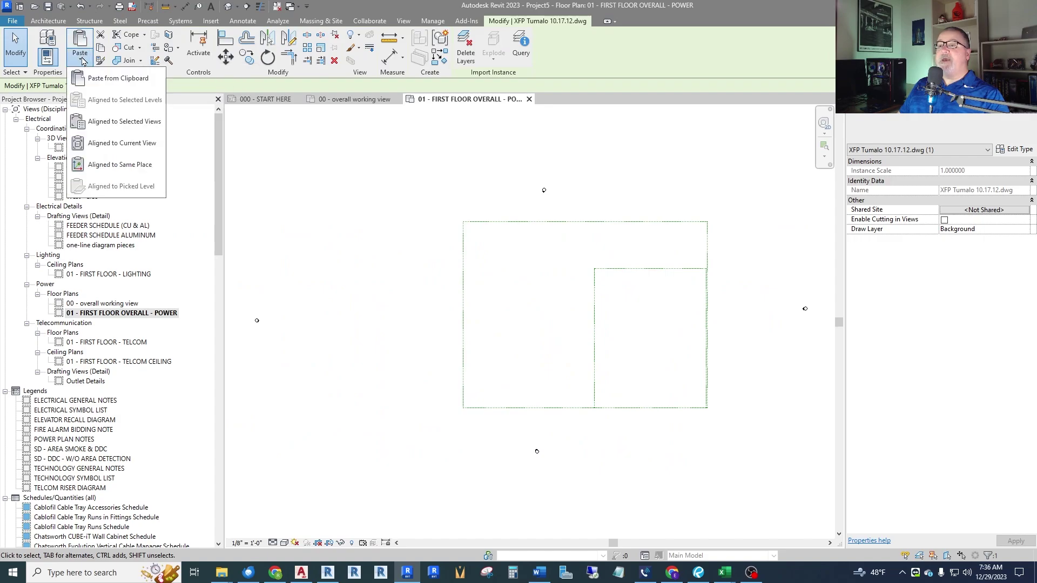
{"action": "left_click", "coordinate": [106, 123]}
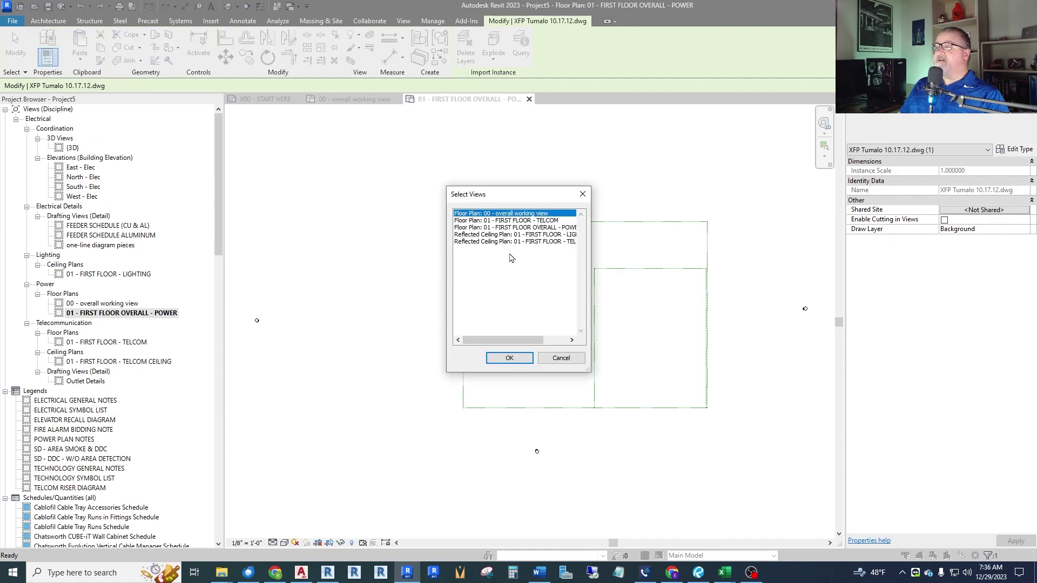
{"action": "left_click", "coordinate": [561, 358]}
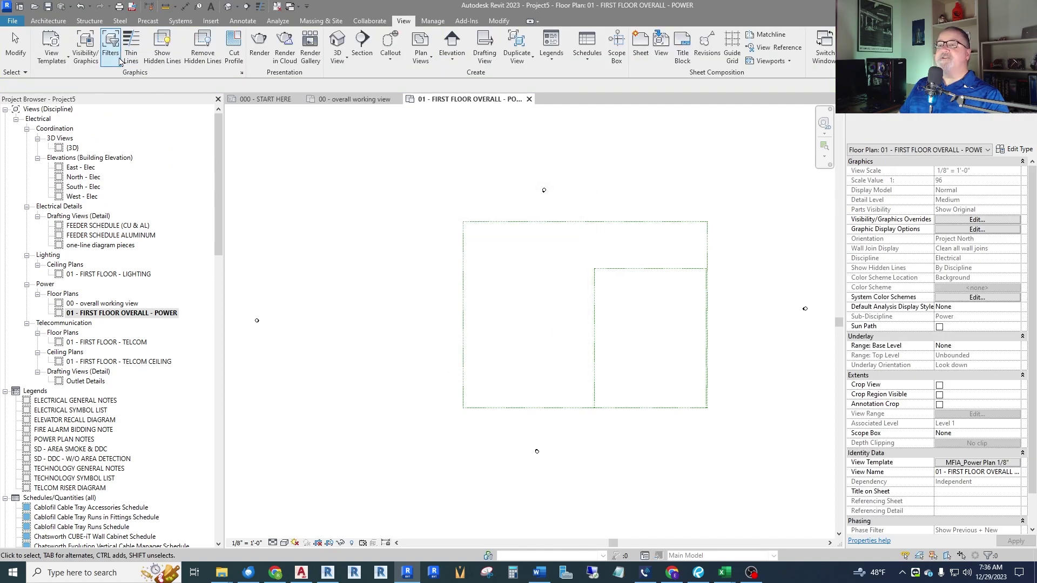
Paste the copied CAD link into the first floor overall power plan, aligned to the current view, and deselect it.
{"action": "left_click", "coordinate": [498, 20]}
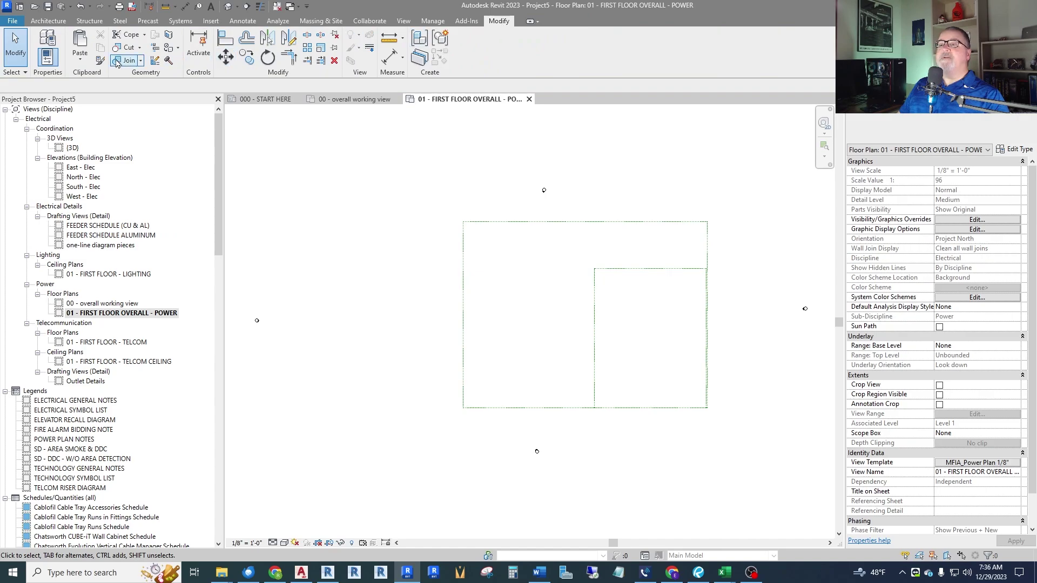
{"action": "left_click", "coordinate": [81, 61]}
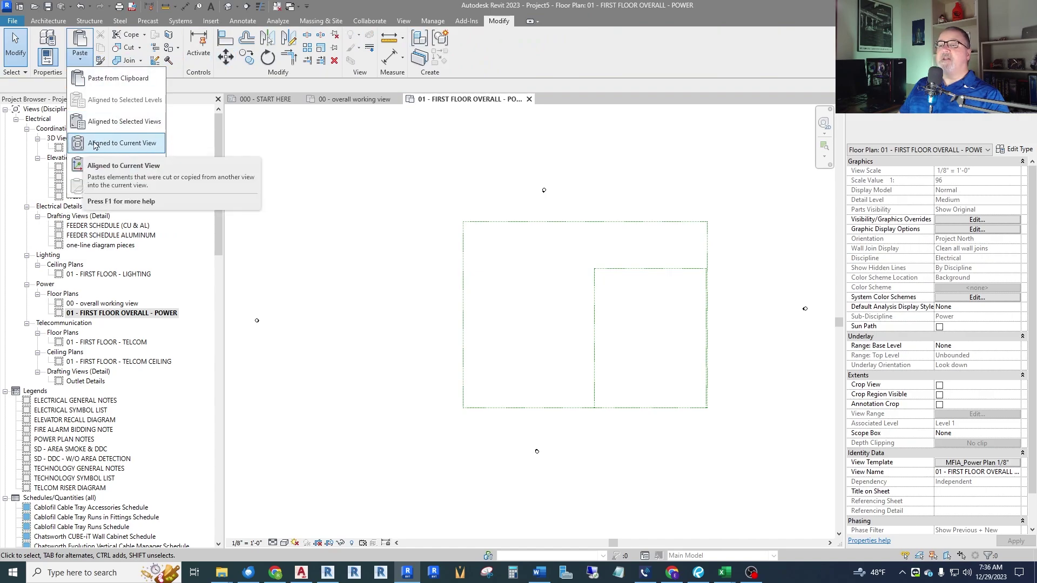
{"action": "left_click", "coordinate": [139, 144]}
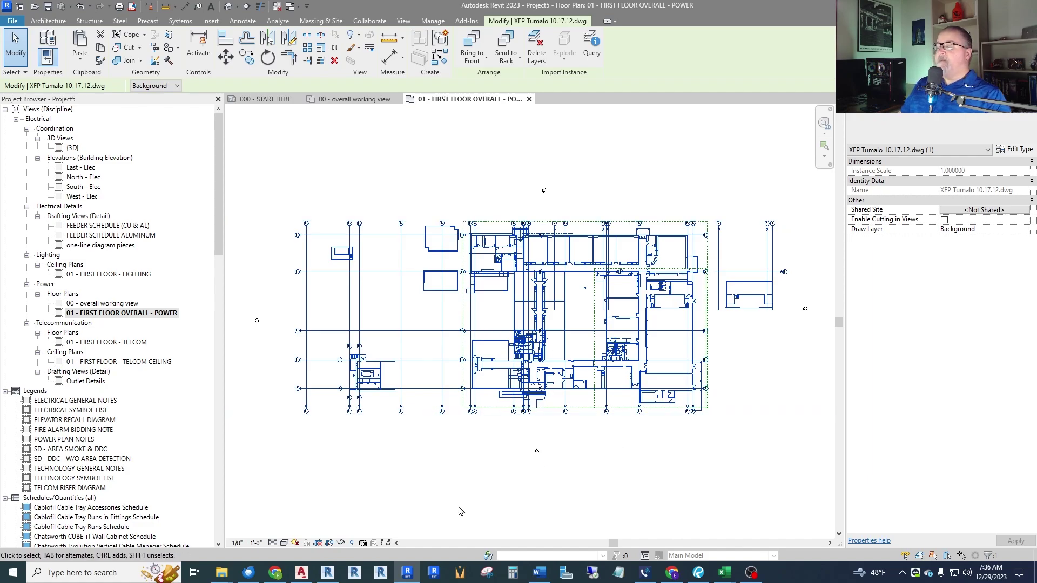
{"action": "left_click", "coordinate": [503, 459]}
Assign the OVERALL scope box to the first floor overall power plan and apply it.
{"action": "scroll", "coordinate": [543, 230], "scroll_direction": "up", "scroll_amount": 5}
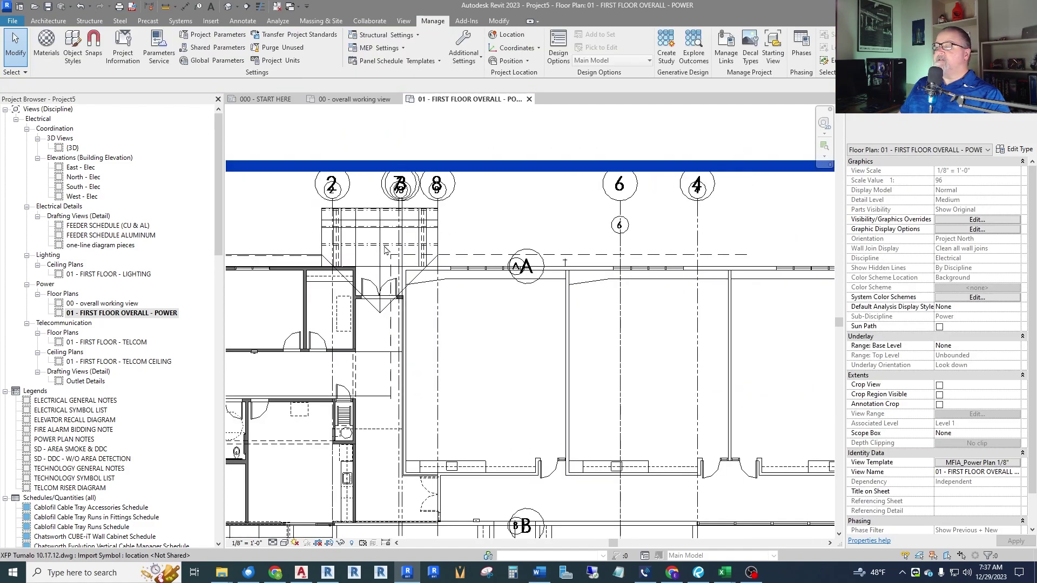
{"action": "scroll", "coordinate": [440, 252], "scroll_direction": "down", "scroll_amount": 3}
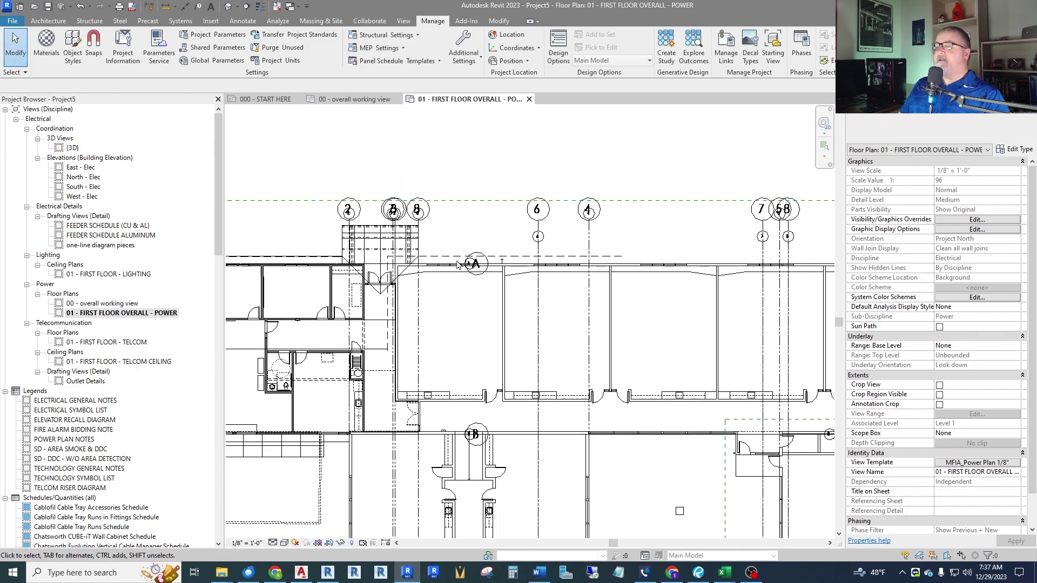
{"action": "scroll", "coordinate": [474, 268], "scroll_direction": "down", "scroll_amount": 4}
{"action": "scroll", "coordinate": [498, 397], "scroll_direction": "up", "scroll_amount": 2}
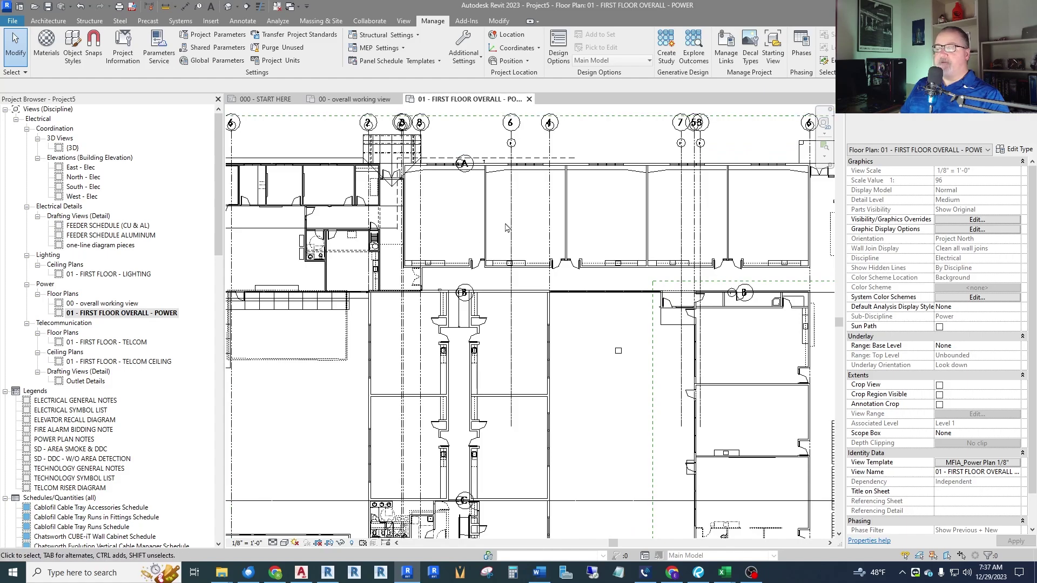
{"action": "scroll", "coordinate": [506, 227], "scroll_direction": "down", "scroll_amount": 5}
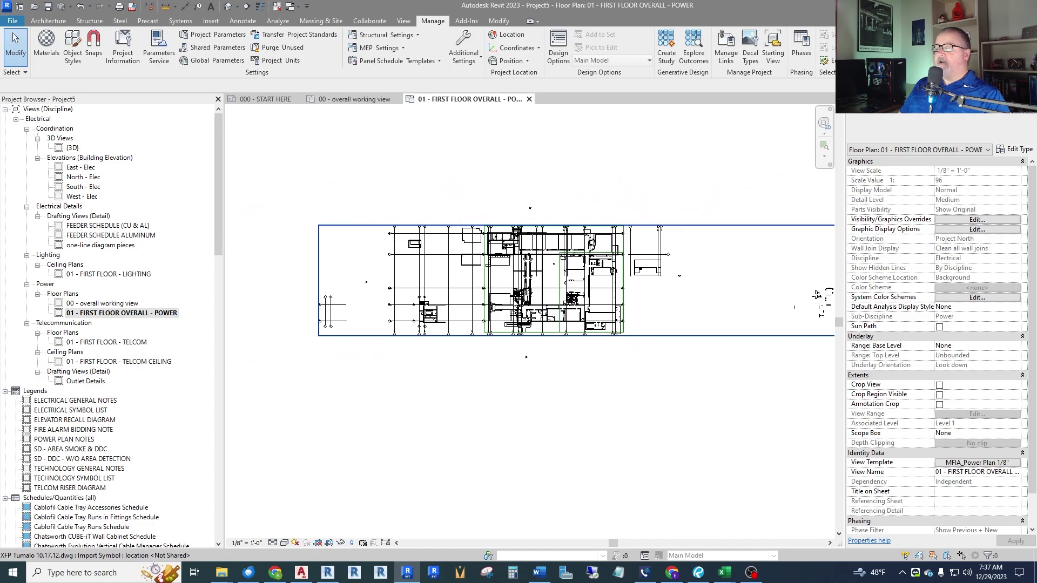
{"action": "middle_click_drag", "start_coordinate": [540, 281], "coordinate": [471, 291]}
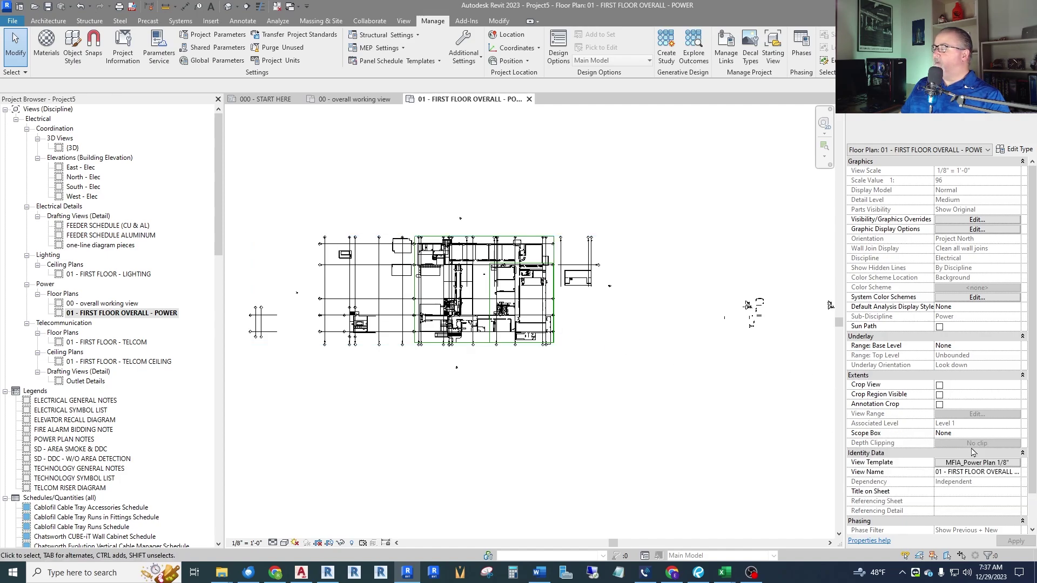
{"action": "left_click", "coordinate": [1014, 435]}
{"action": "left_click", "coordinate": [1016, 434]}
{"action": "left_click", "coordinate": [953, 451]}
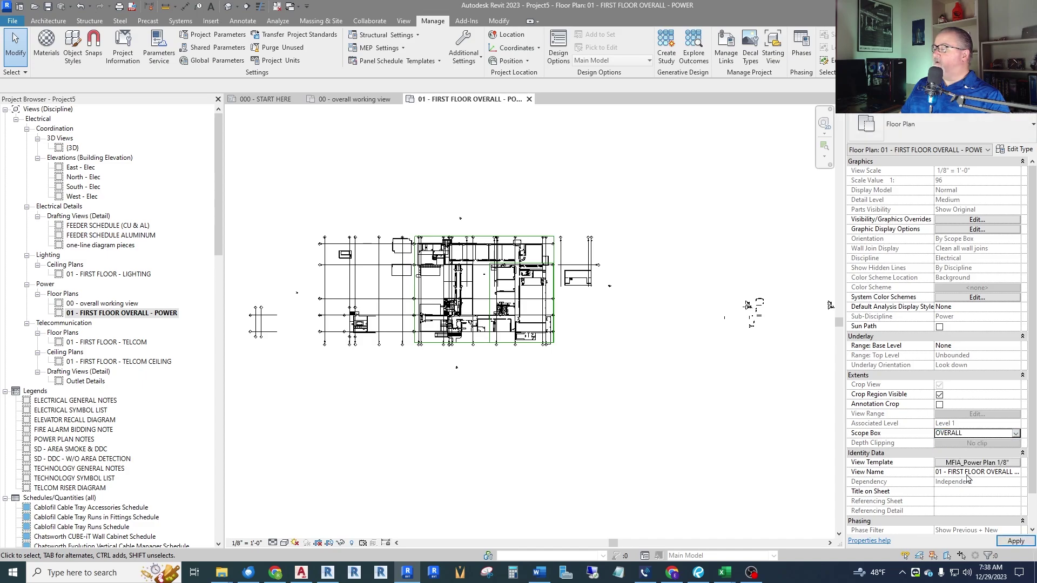
{"action": "left_click", "coordinate": [1008, 541]}
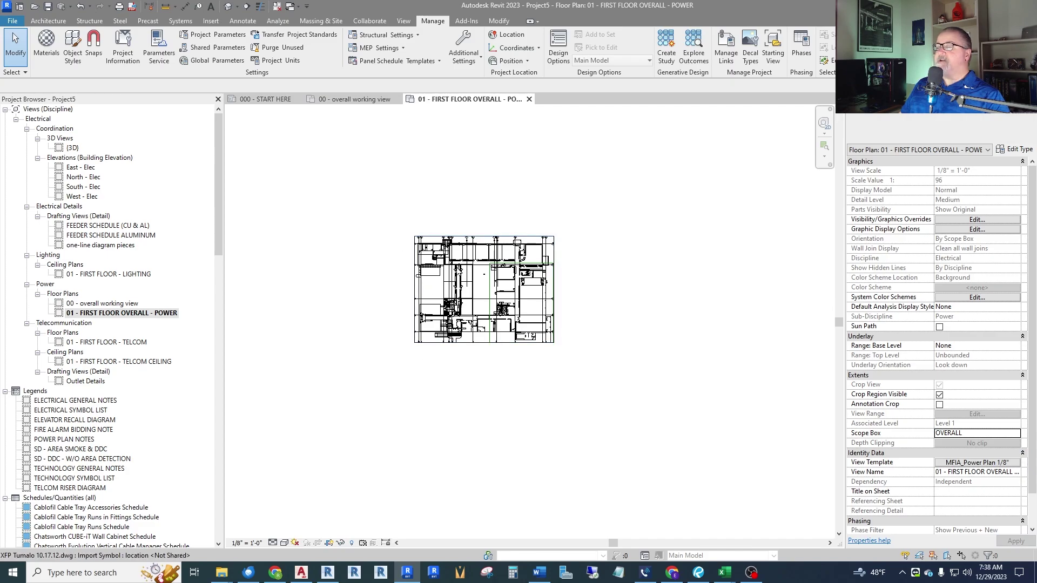
Copy the name of the MFIA_Power Plan 1/8" view template from its rename field, leaving the template's name as is.
{"action": "scroll", "coordinate": [460, 271], "scroll_direction": "up", "scroll_amount": 3}
{"action": "scroll", "coordinate": [600, 227], "scroll_direction": "up", "scroll_amount": 2}
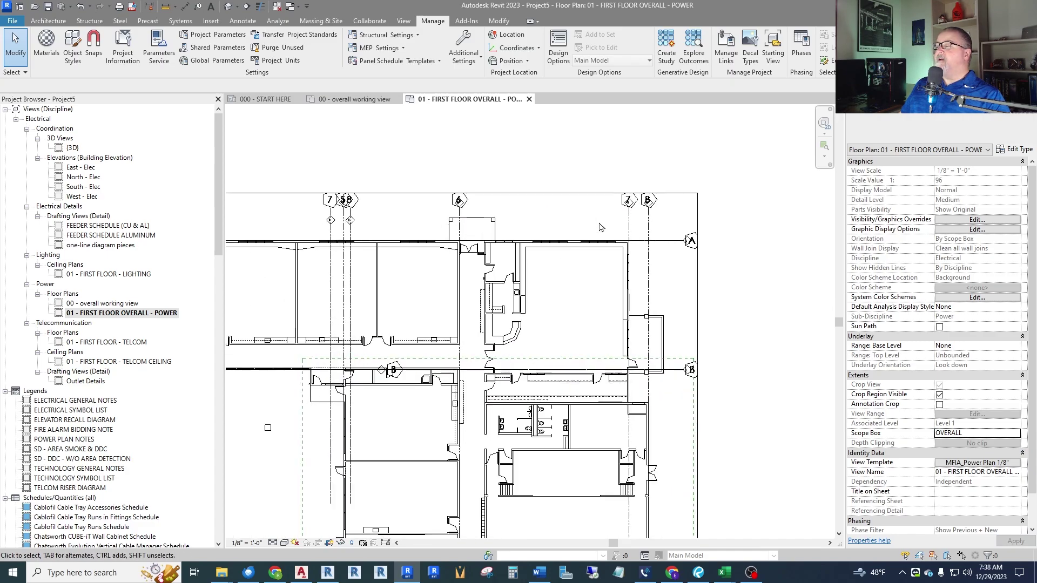
{"action": "scroll", "coordinate": [601, 227], "scroll_direction": "down", "scroll_amount": 4}
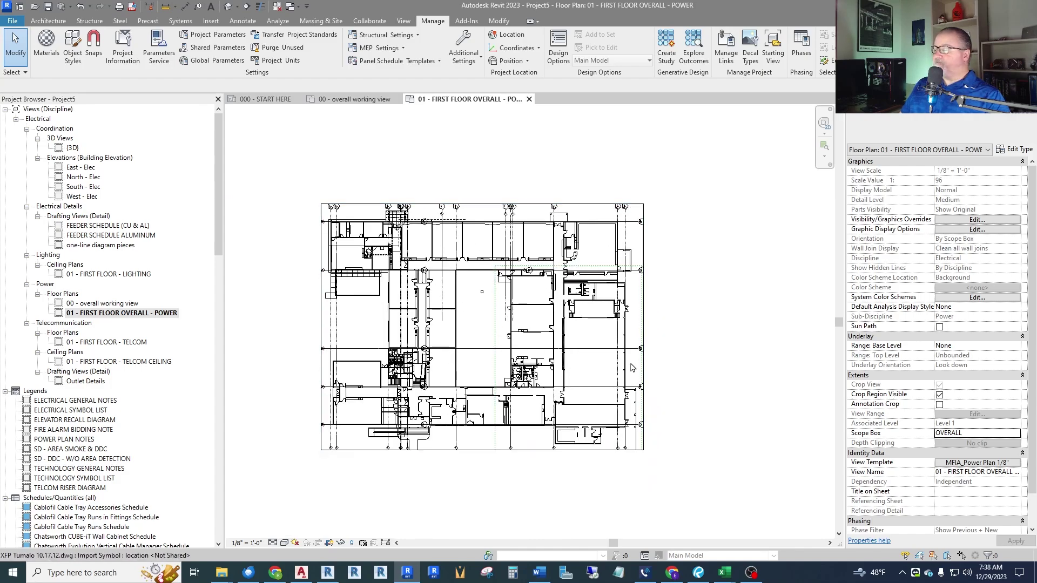
{"action": "left_click", "coordinate": [982, 465]}
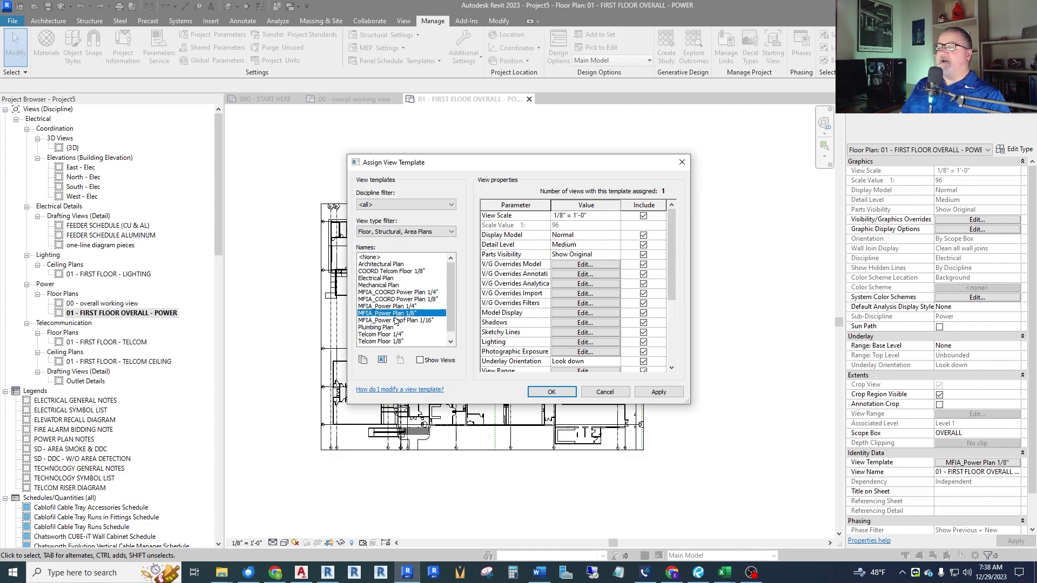
{"action": "left_click", "coordinate": [364, 365]}
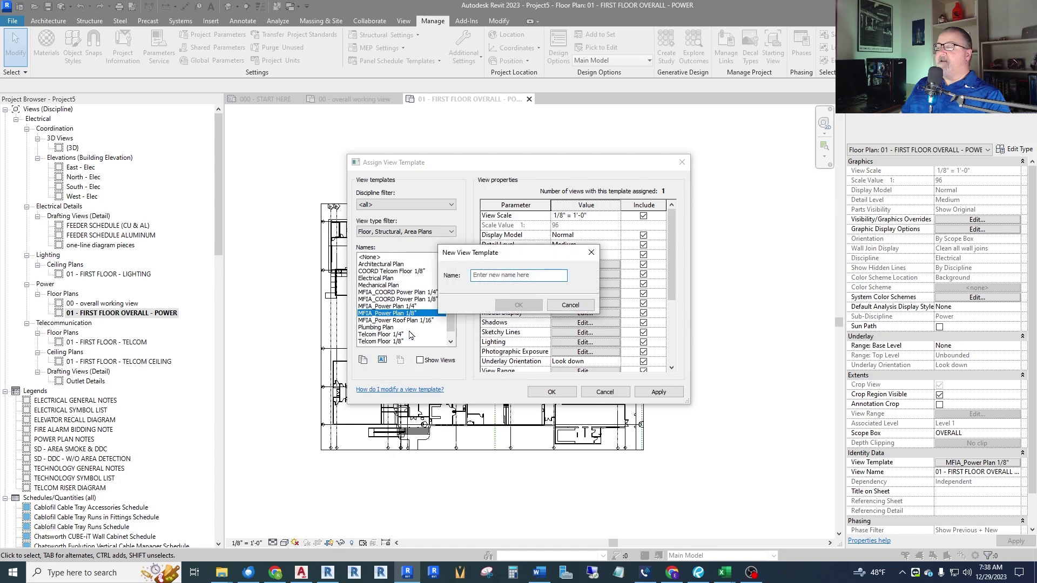
{"action": "left_click", "coordinate": [569, 306]}
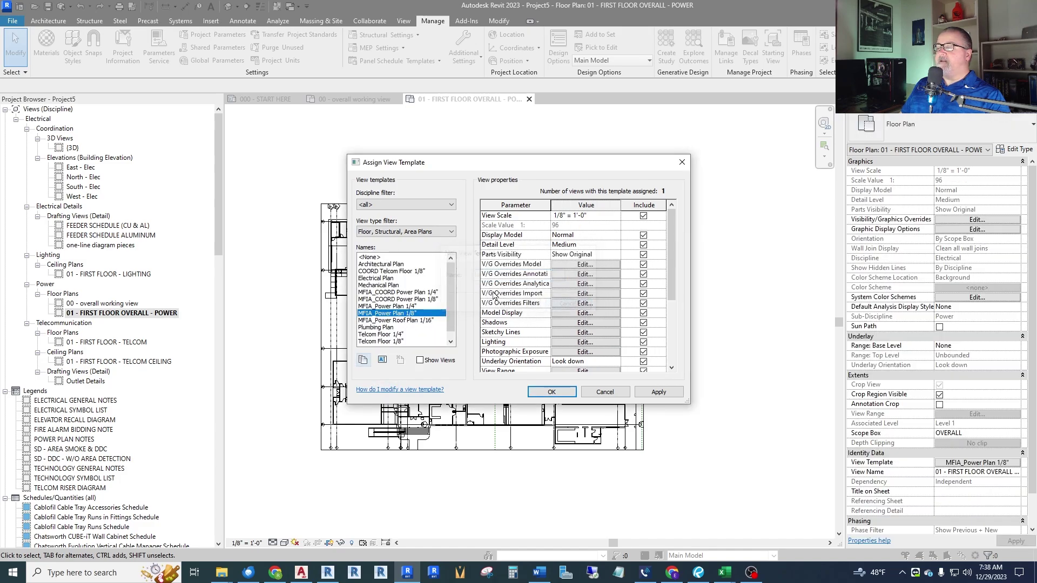
{"action": "left_click", "coordinate": [383, 362]}
{"action": "right_click", "coordinate": [524, 283]}
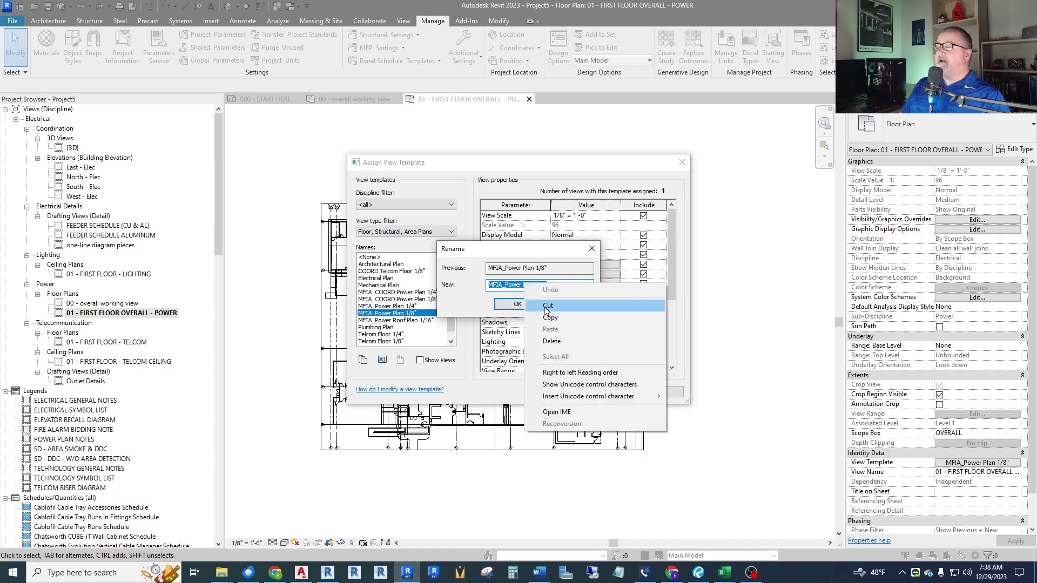
{"action": "left_click", "coordinate": [549, 320]}
{"action": "left_click", "coordinate": [560, 306]}
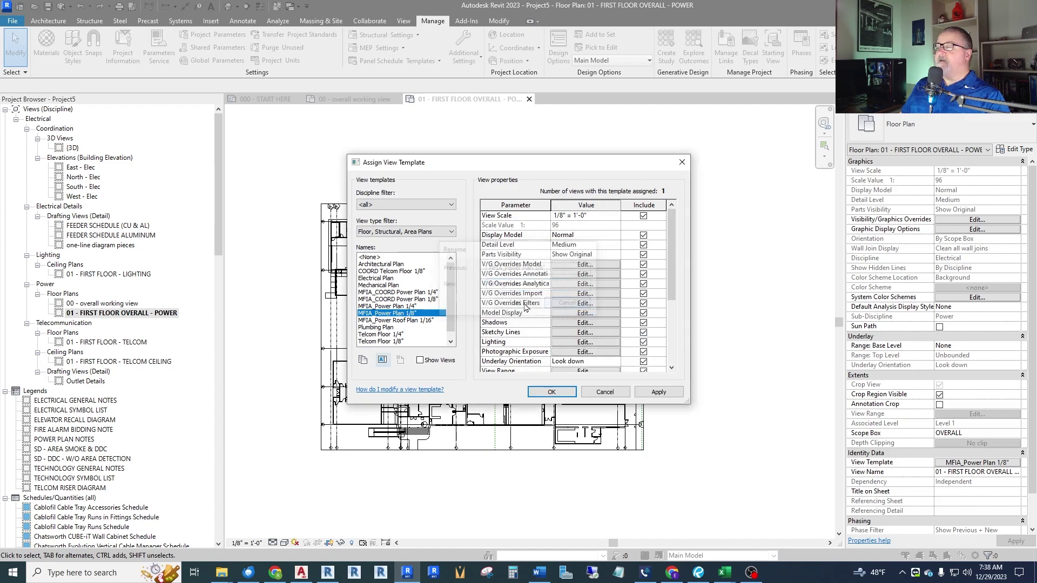
Duplicate the MFIA_Power Plan 1/8" view template under the name MFIA_Power Plan 1/16".
{"action": "left_click", "coordinate": [363, 361]}
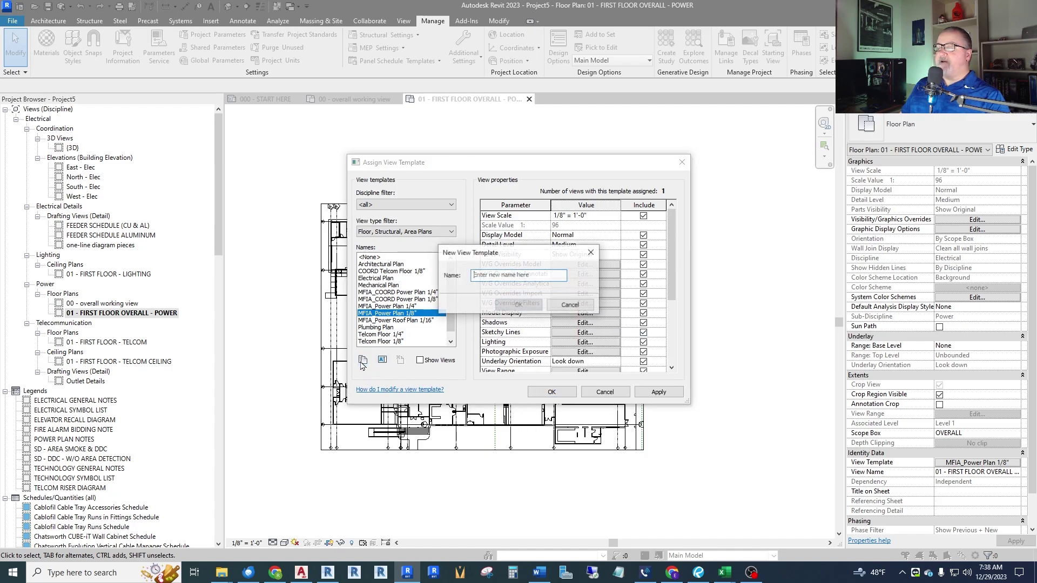
{"action": "left_click", "coordinate": [492, 276]}
{"action": "key", "text": "ctrl+v"}
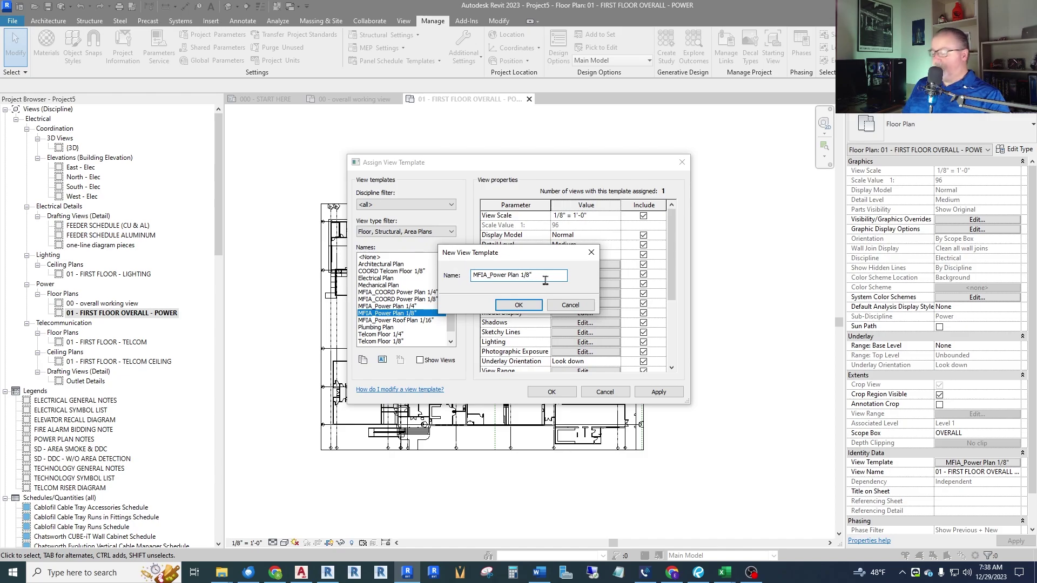
{"action": "key", "text": "BackSpace"}
{"action": "type", "text": "16"}
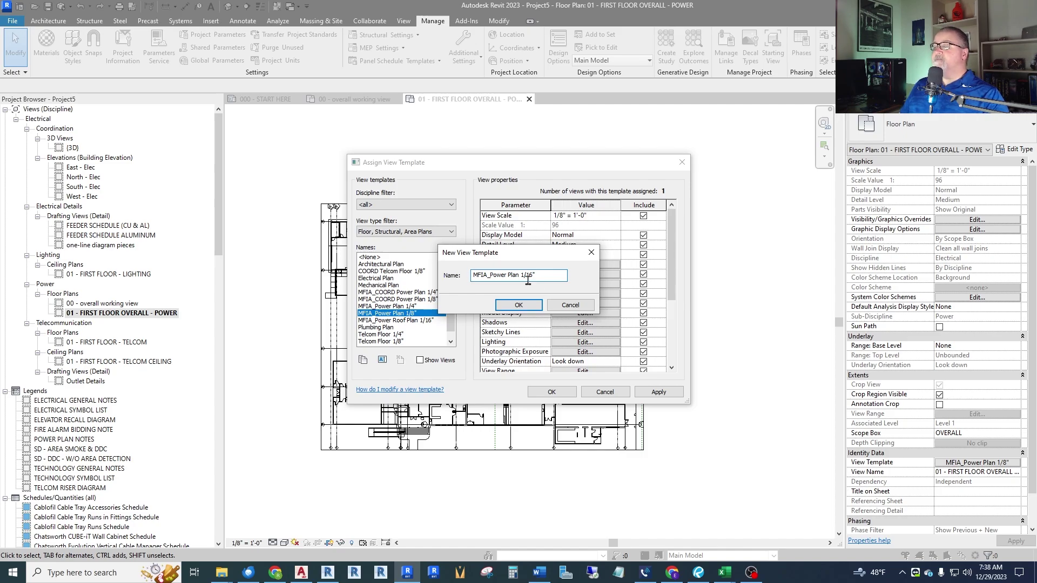
{"action": "left_click", "coordinate": [519, 305]}
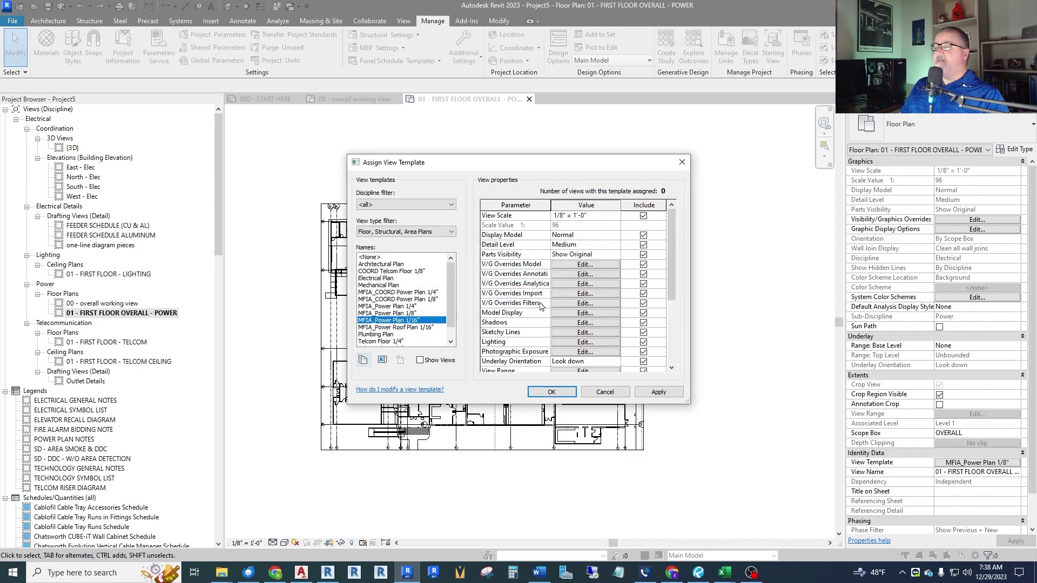
Set the new template's view scale to 1/16" = 1'-0" and assign it to the first floor overall power plan.
{"action": "left_click", "coordinate": [585, 216]}
{"action": "left_click", "coordinate": [585, 215]}
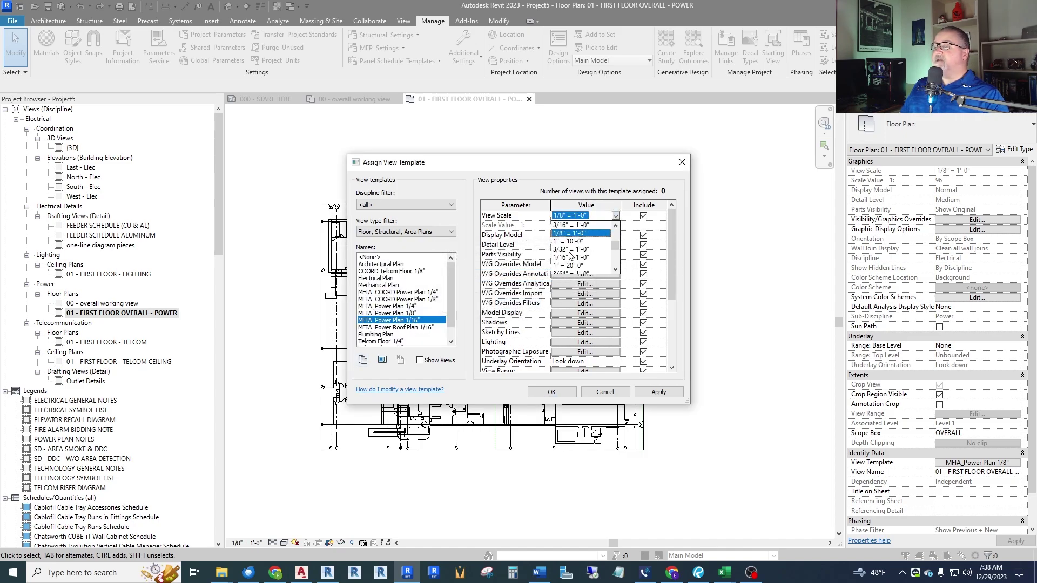
{"action": "left_click", "coordinate": [571, 257]}
{"action": "left_click", "coordinate": [558, 396]}
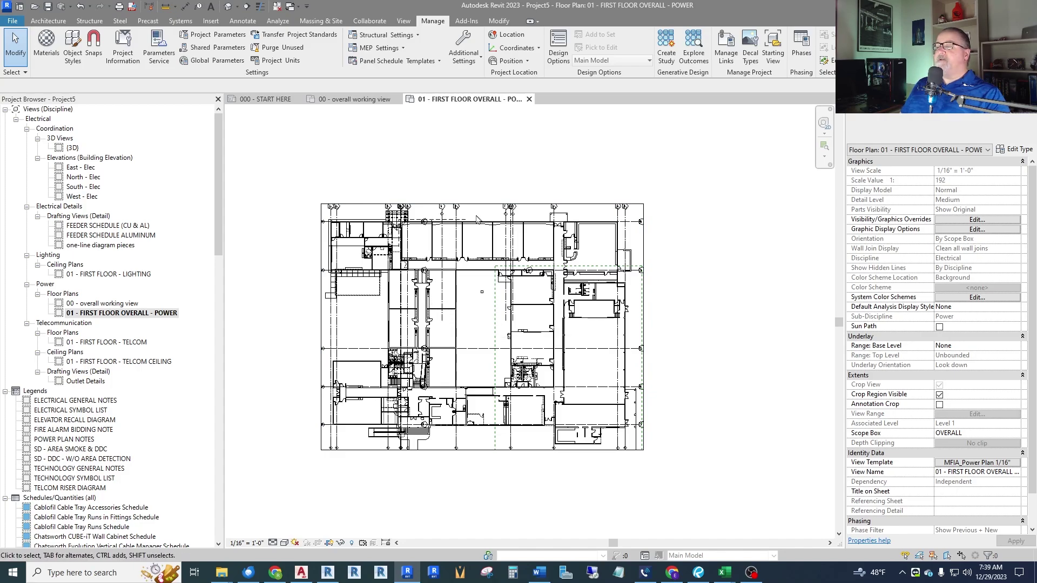
Examine the first floor power plan's grids and walls at the new scale and check the view's visibility/graphic overrides.
{"action": "scroll", "coordinate": [477, 218], "scroll_direction": "up", "scroll_amount": 1}
{"action": "scroll", "coordinate": [476, 219], "scroll_direction": "up", "scroll_amount": 2}
{"action": "scroll", "coordinate": [603, 217], "scroll_direction": "down", "scroll_amount": 1}
{"action": "scroll", "coordinate": [603, 217], "scroll_direction": "up", "scroll_amount": 3}
{"action": "scroll", "coordinate": [602, 218], "scroll_direction": "down", "scroll_amount": 5}
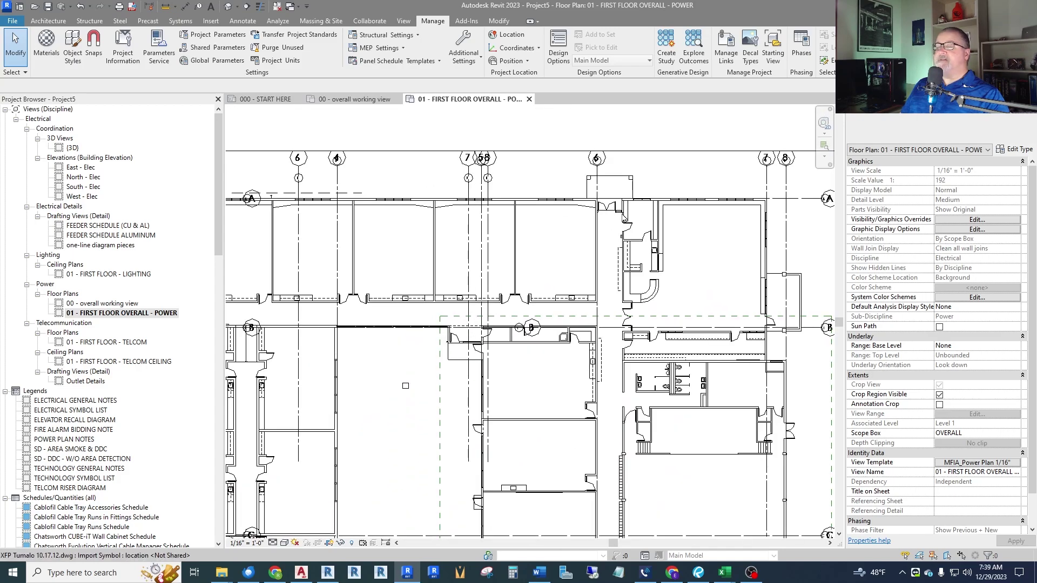
{"action": "scroll", "coordinate": [572, 250], "scroll_direction": "down", "scroll_amount": 2}
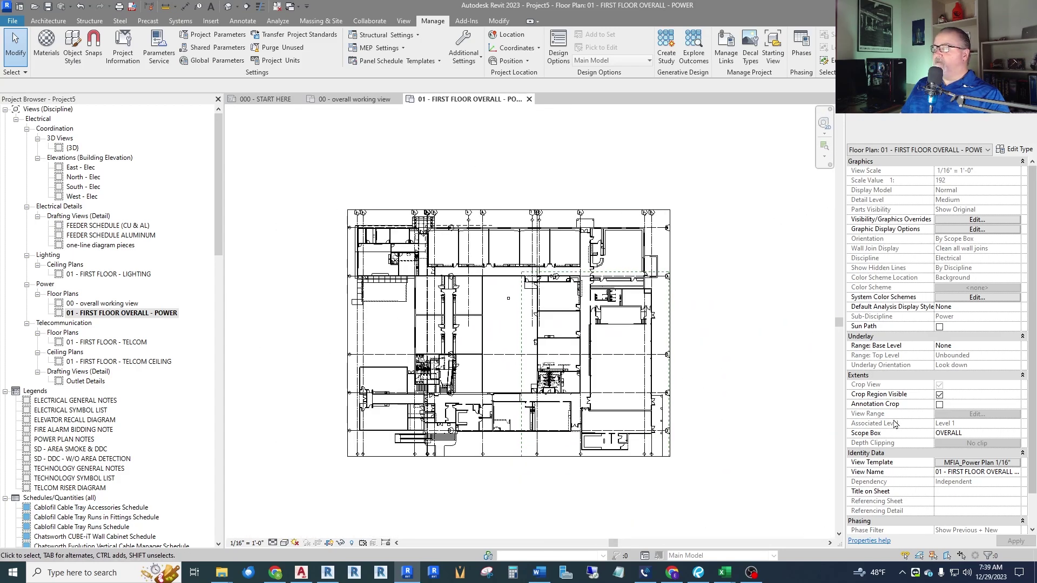
{"action": "left_click", "coordinate": [977, 221]}
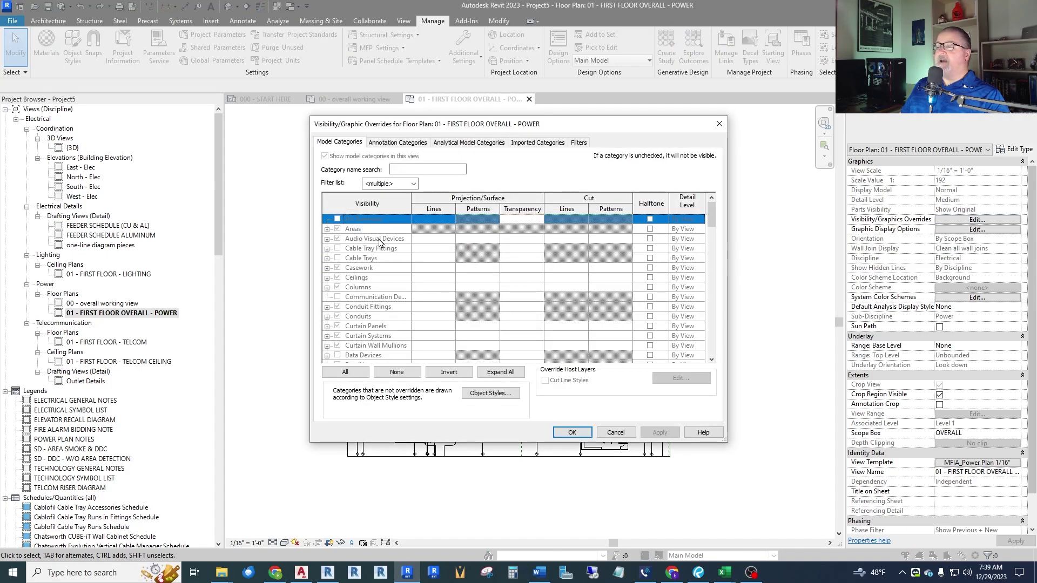
{"action": "key", "text": "Escape"}
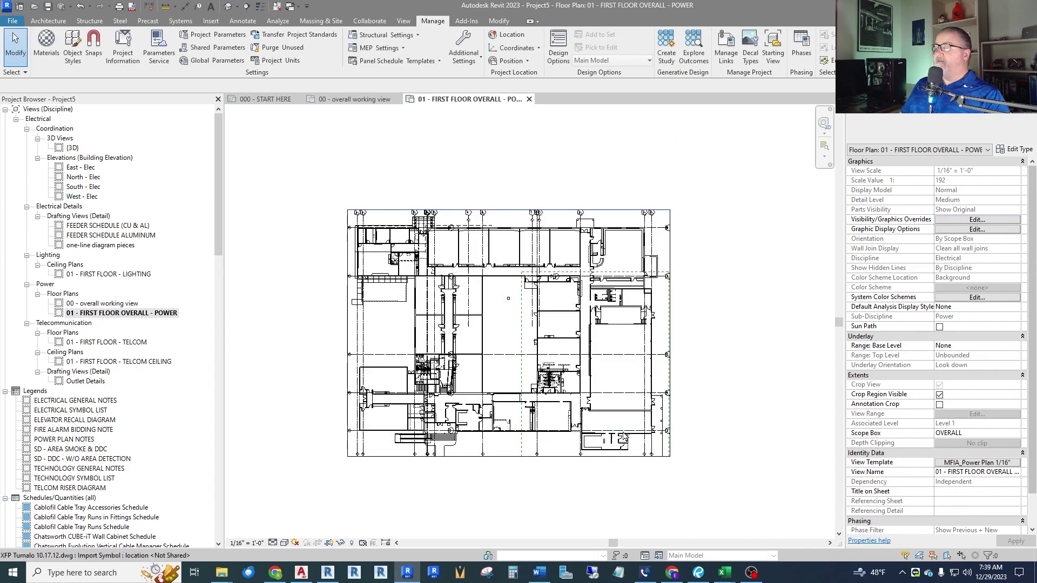
Set XFP Tumalo 10.17.12.dwg to halftone in the imported category overrides of the MFIA_Power Plan 1/16" template and apply the change to the plan.
{"action": "left_click", "coordinate": [963, 464]}
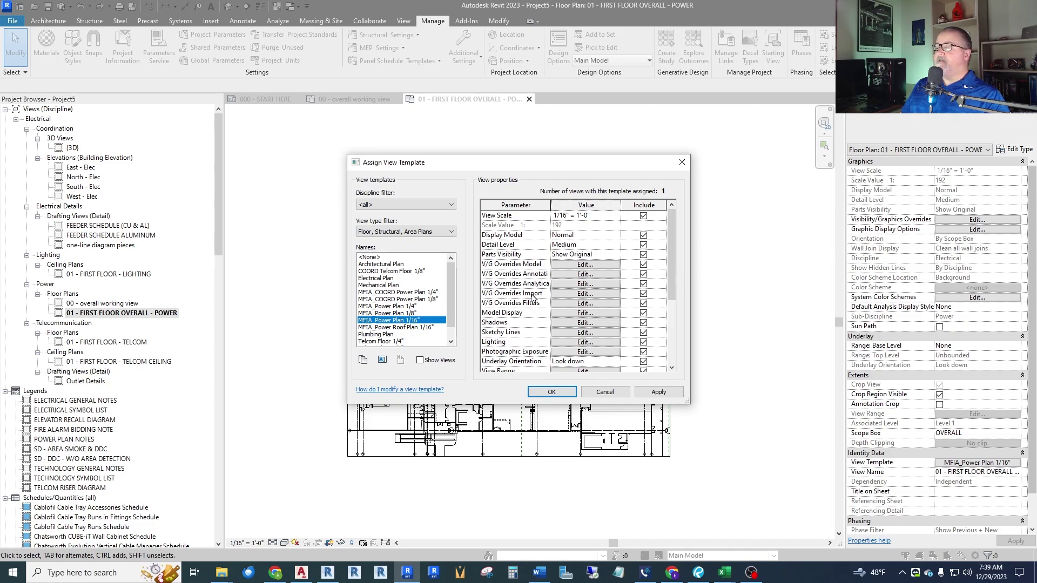
{"action": "left_click", "coordinate": [568, 295]}
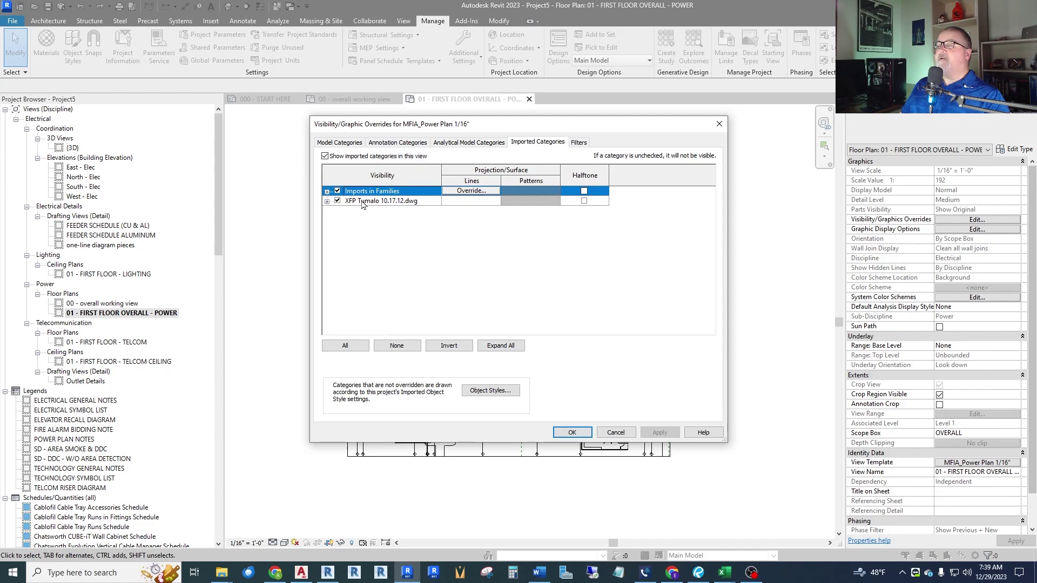
{"action": "left_click", "coordinate": [327, 202]}
{"action": "scroll", "coordinate": [400, 237], "scroll_direction": "down", "scroll_amount": 8}
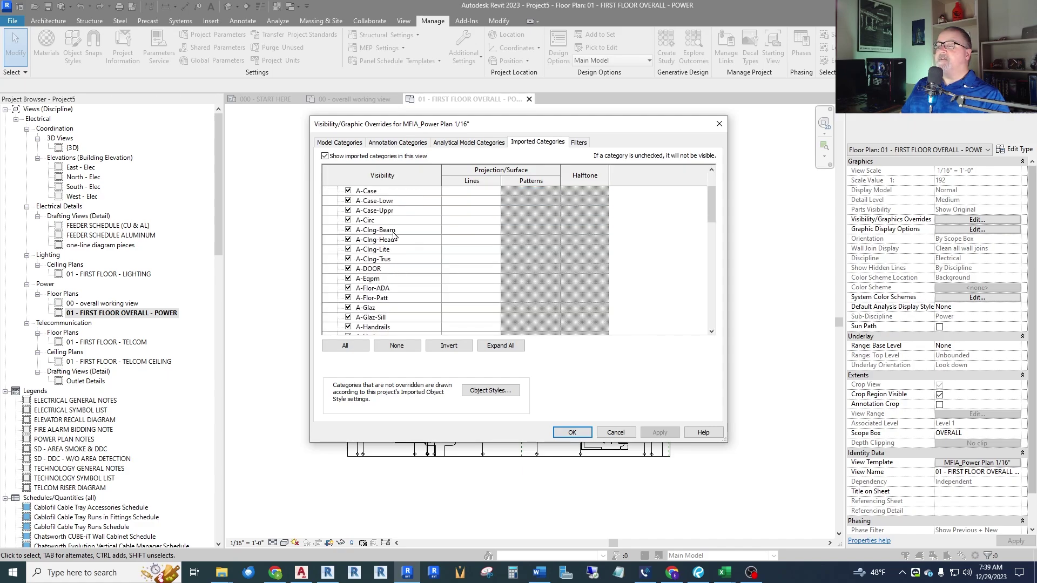
{"action": "left_click_drag", "start_coordinate": [711, 245], "coordinate": [713, 193]}
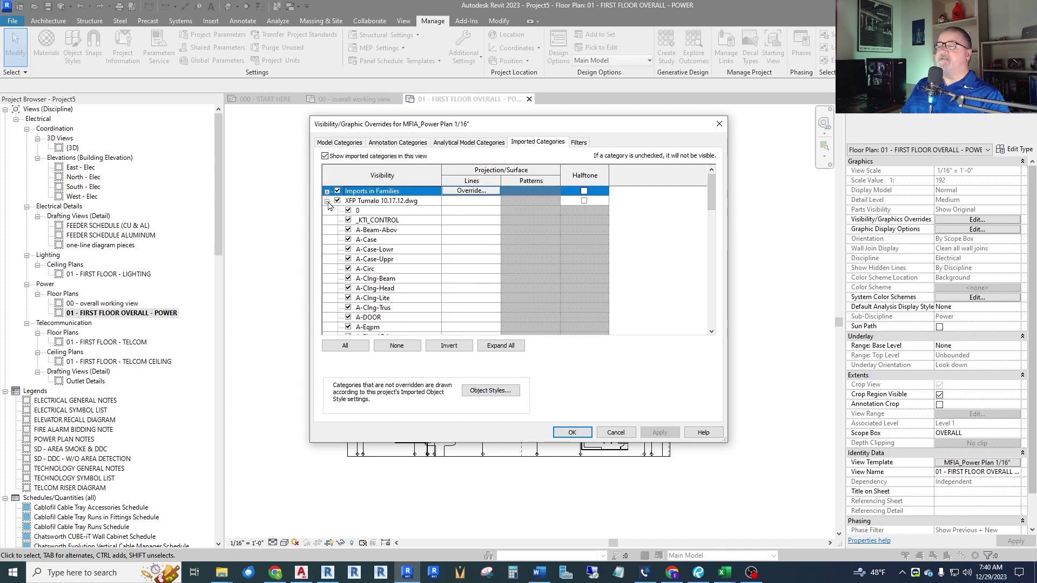
{"action": "scroll", "coordinate": [372, 273], "scroll_direction": "down", "scroll_amount": 2}
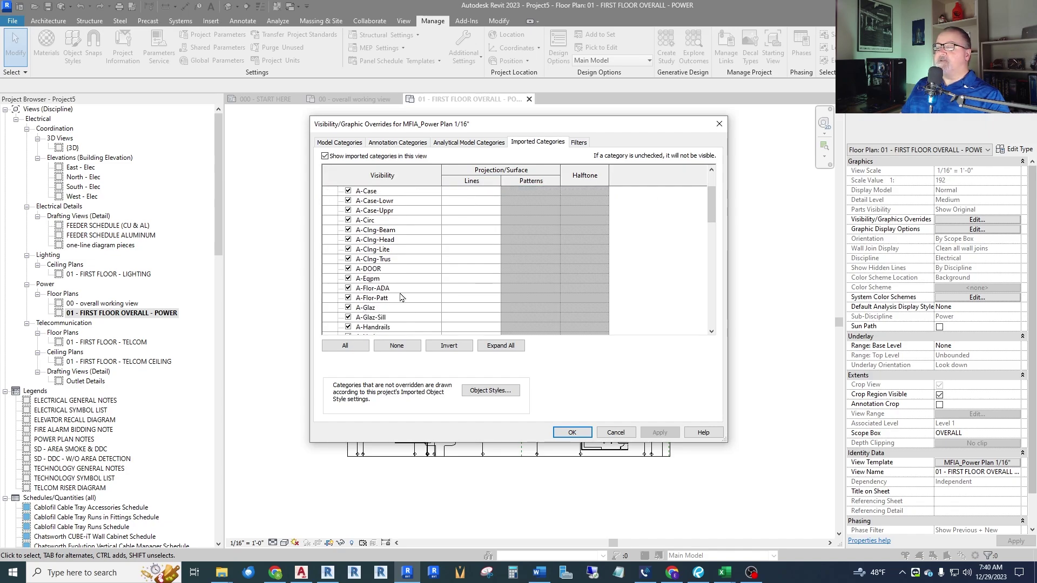
{"action": "scroll", "coordinate": [378, 286], "scroll_direction": "up", "scroll_amount": 2}
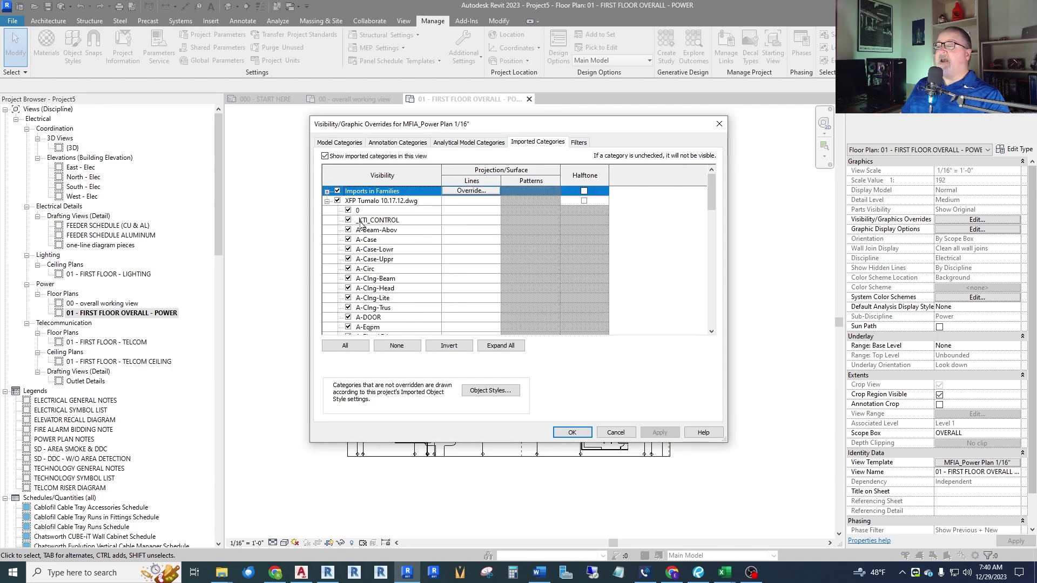
{"action": "left_click", "coordinate": [327, 201]}
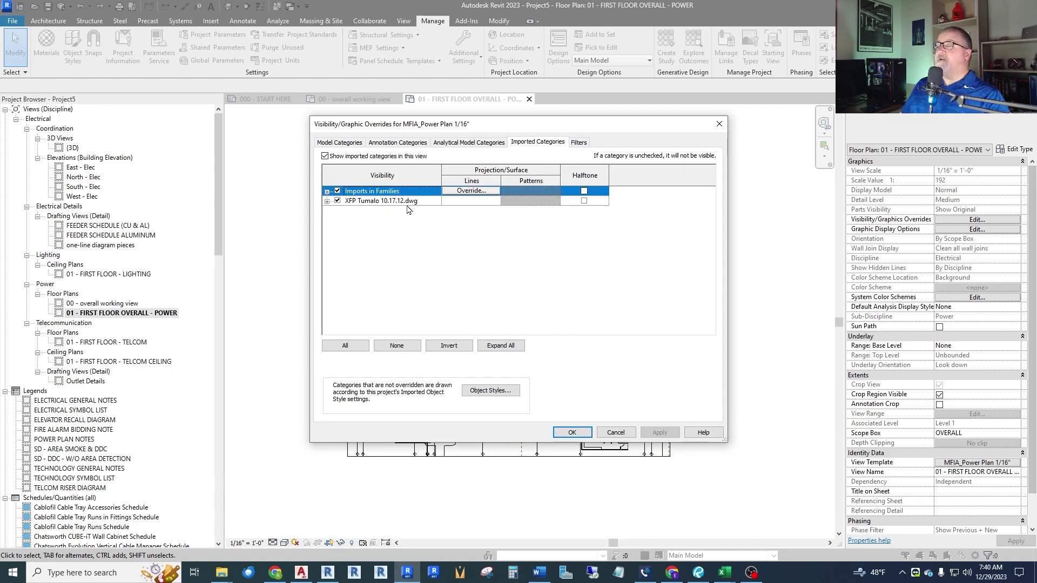
{"action": "left_click", "coordinate": [584, 200]}
{"action": "left_click", "coordinate": [583, 433]}
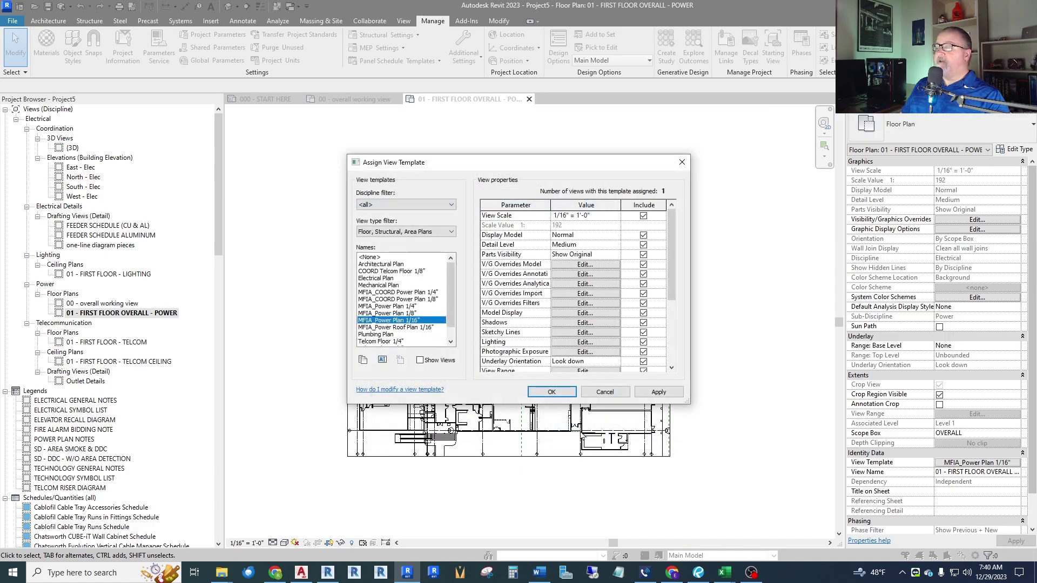
{"action": "left_click", "coordinate": [556, 392]}
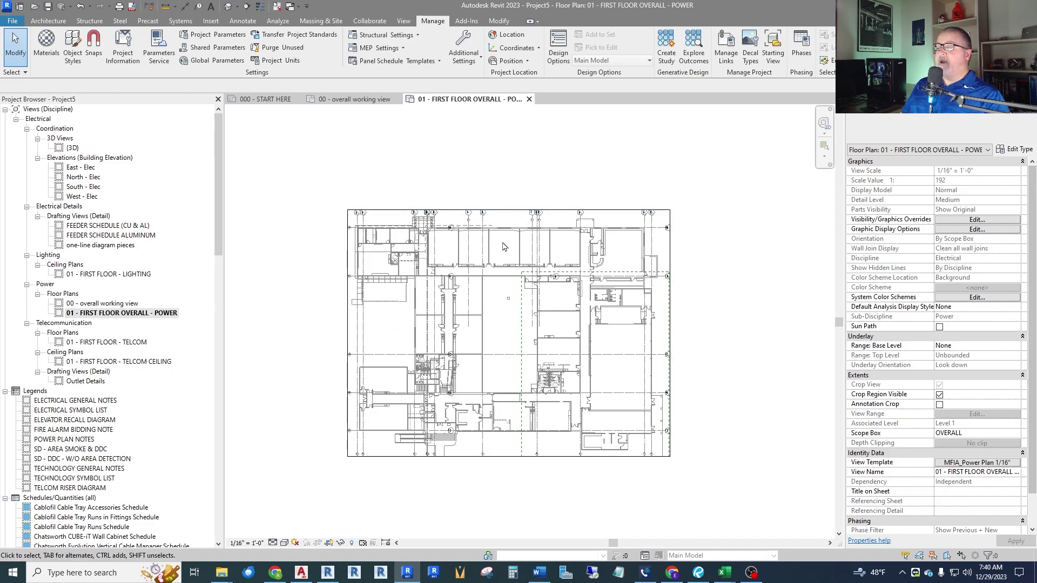
Inspect the halftoned plan, its crop boundary and the element selection options.
{"action": "scroll", "coordinate": [404, 224], "scroll_direction": "up", "scroll_amount": 3}
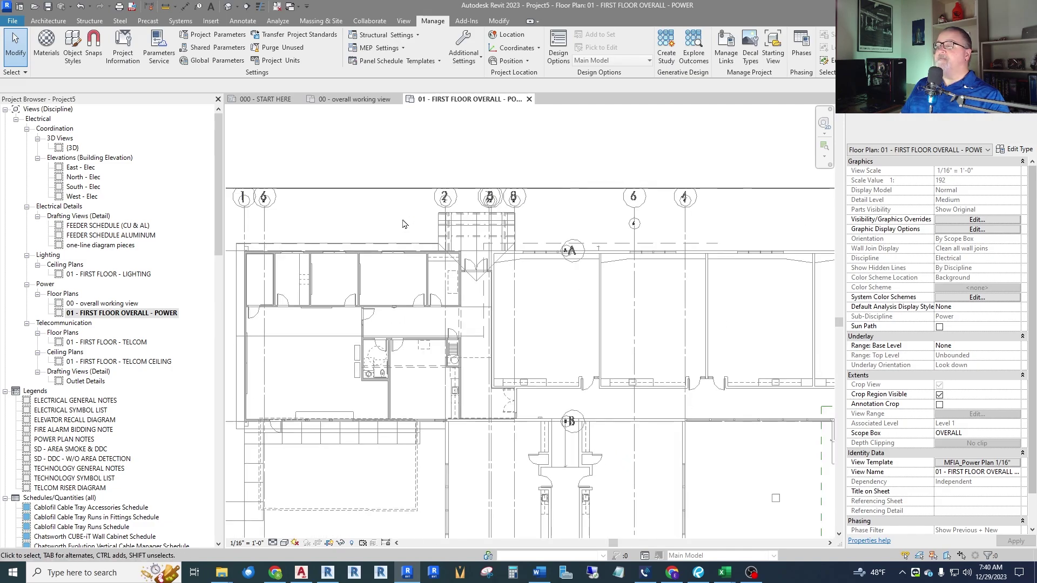
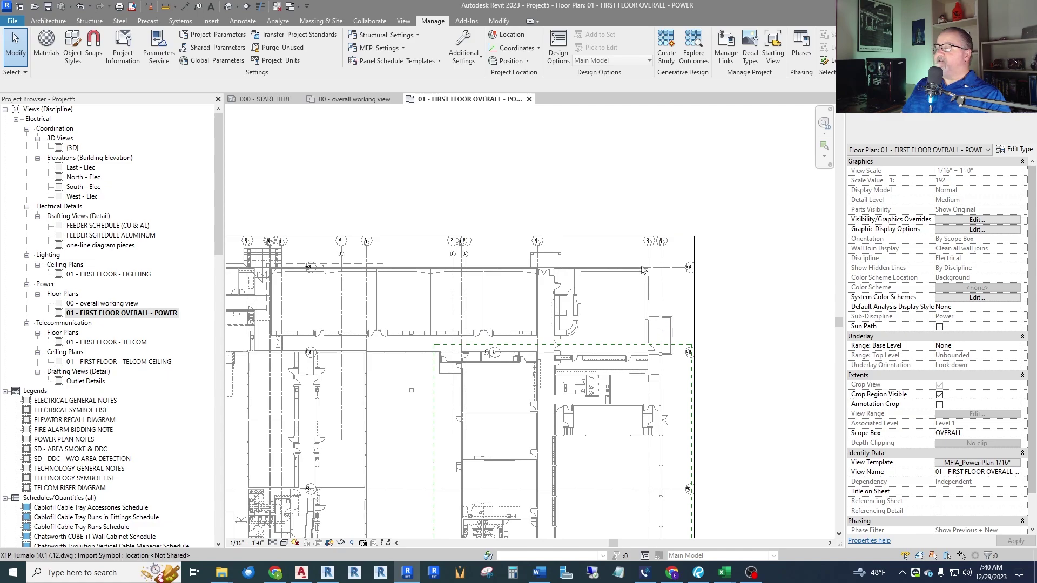
{"action": "scroll", "coordinate": [477, 192], "scroll_direction": "up", "scroll_amount": 3}
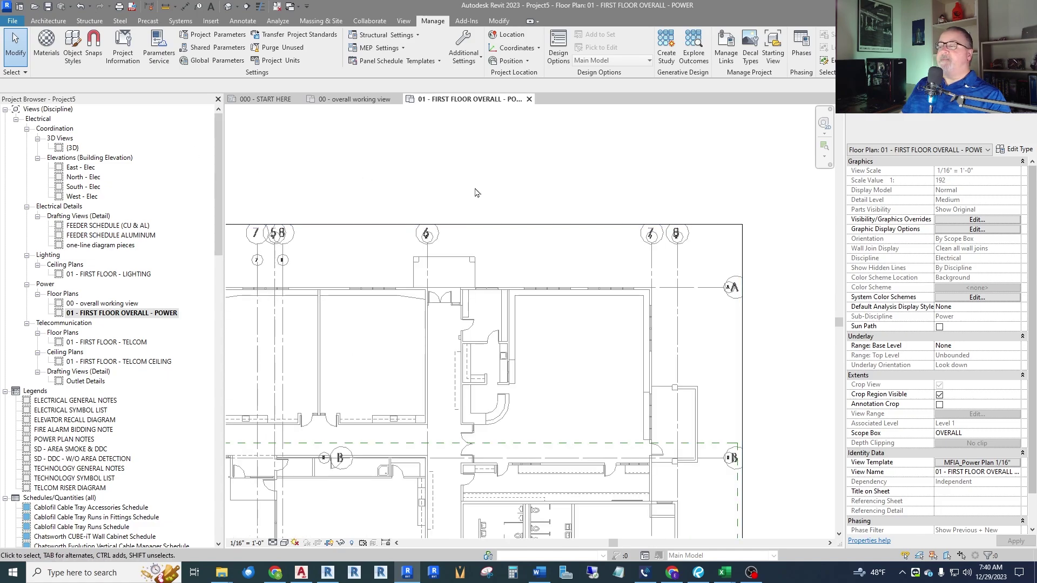
{"action": "left_click", "coordinate": [480, 225]}
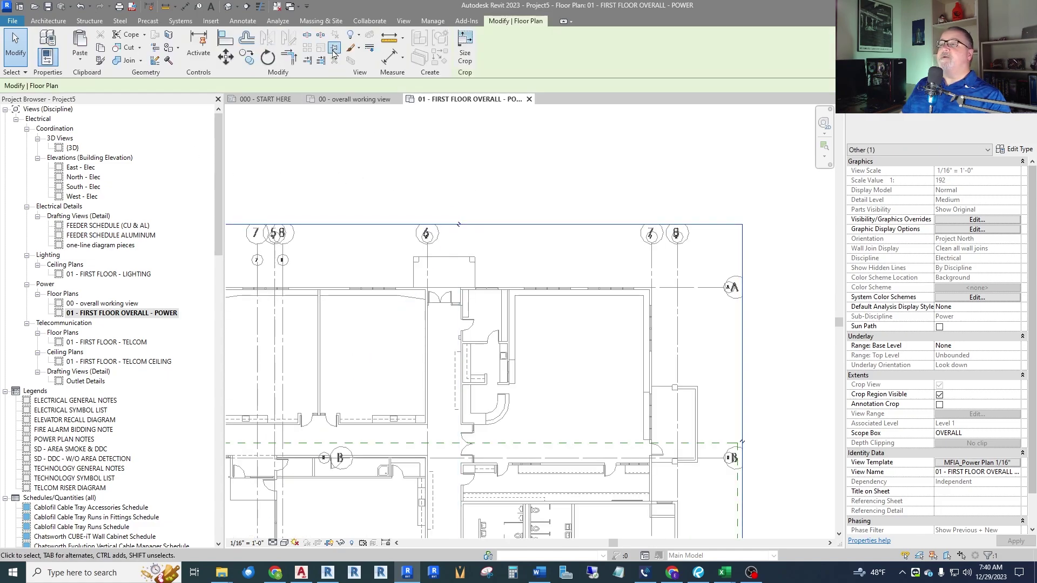
{"action": "left_click", "coordinate": [522, 183]}
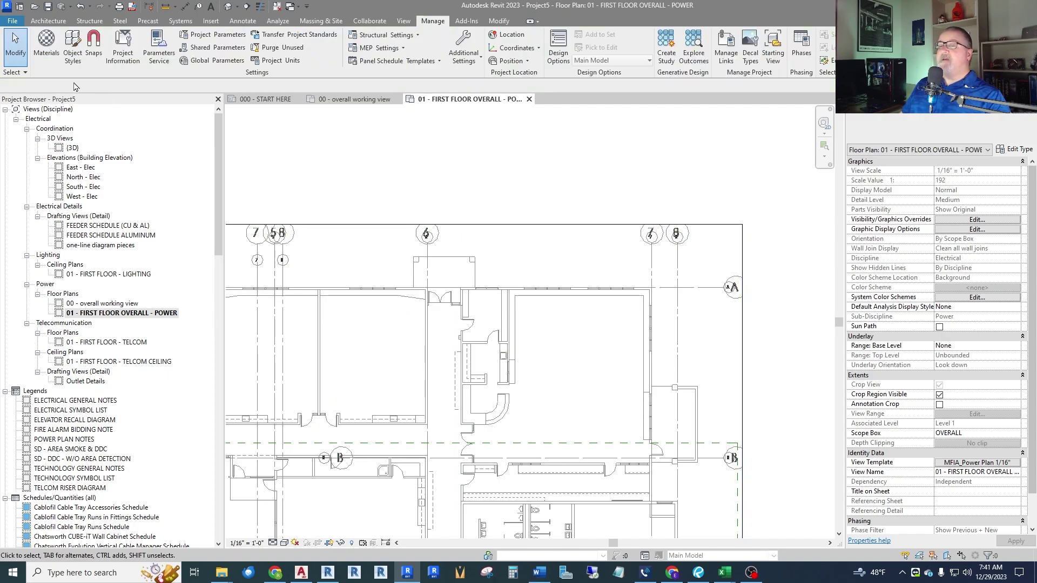
{"action": "left_click", "coordinate": [16, 72]}
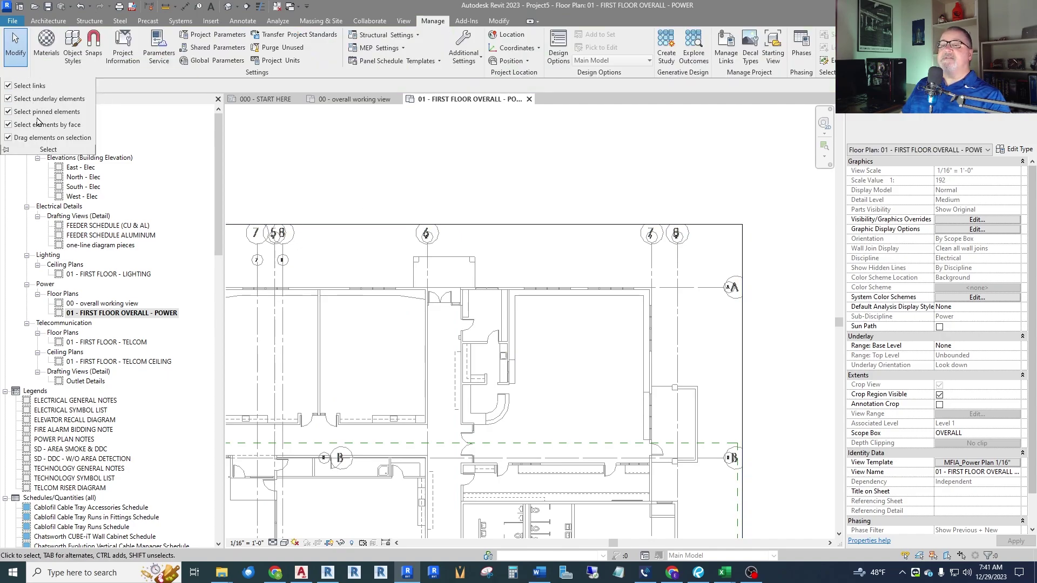
{"action": "left_click", "coordinate": [507, 226]}
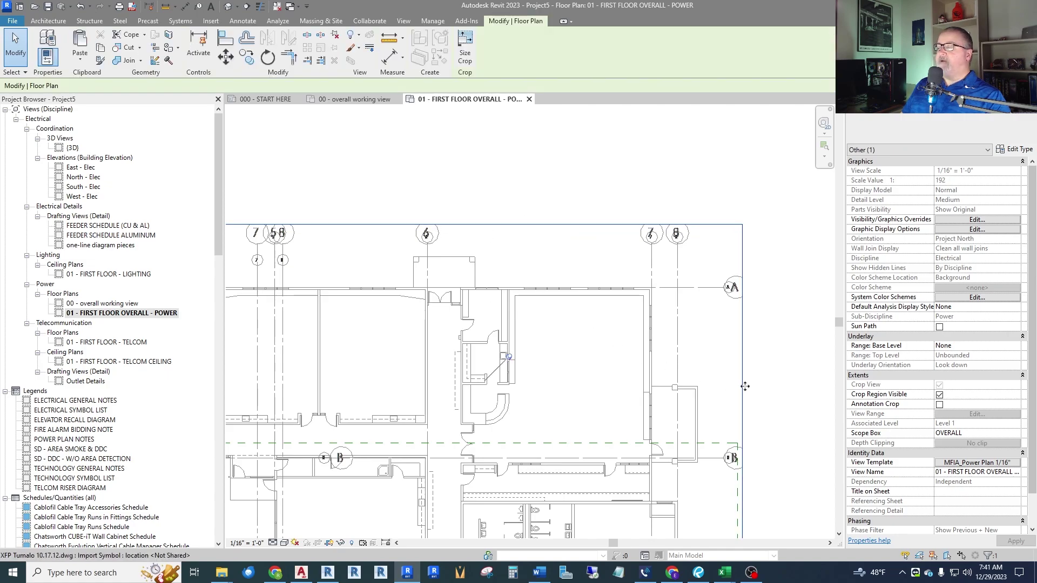
Exclude the V/G Overrides Import parameter from the MFIA_Power Plan 1/16" view template and accept the template change.
{"action": "left_click", "coordinate": [967, 464]}
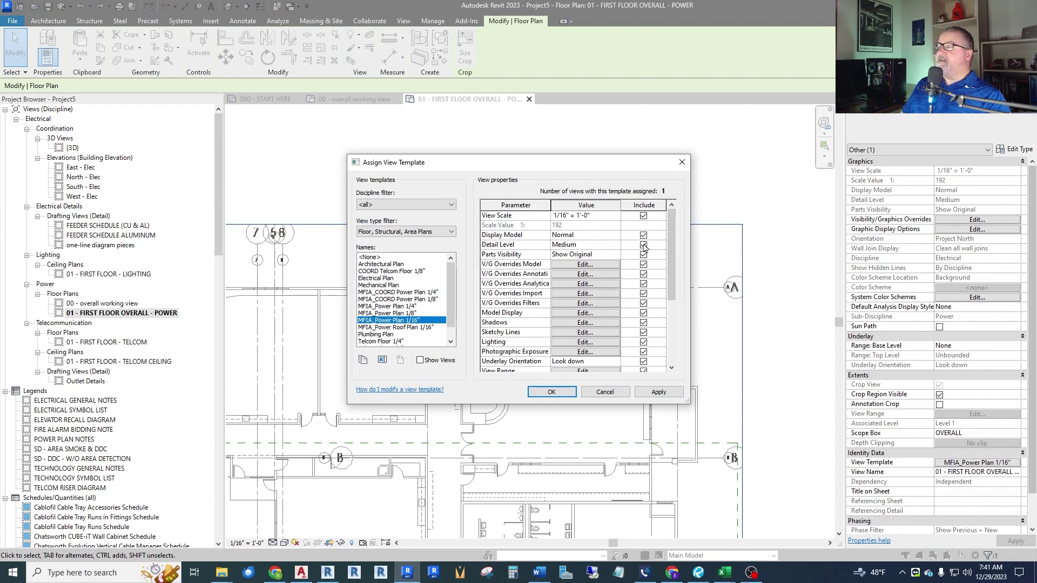
{"action": "scroll", "coordinate": [645, 267], "scroll_direction": "down", "scroll_amount": 4}
{"action": "scroll", "coordinate": [642, 295], "scroll_direction": "up", "scroll_amount": 4}
{"action": "left_click", "coordinate": [644, 294]}
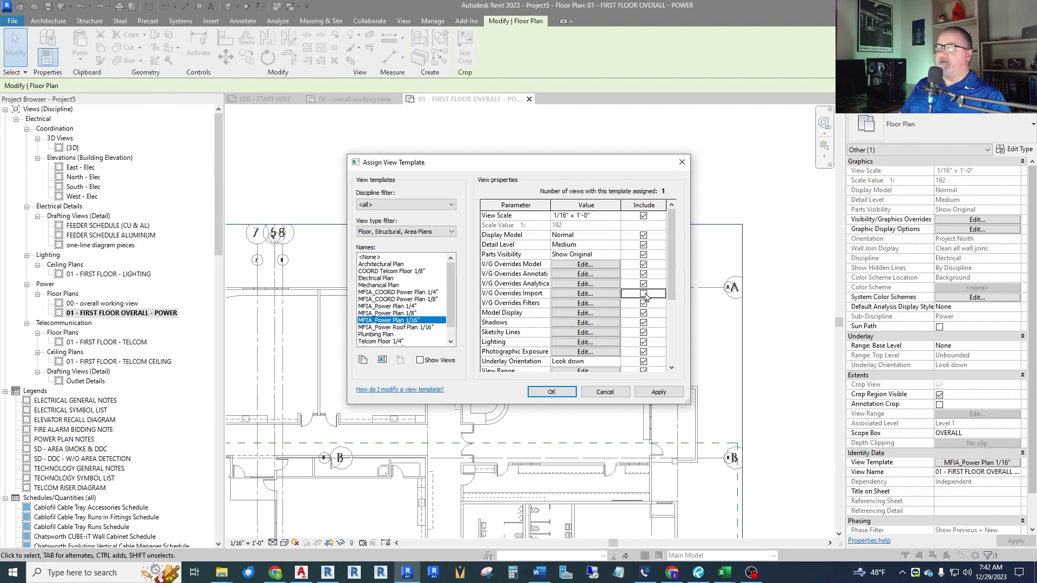
{"action": "left_click", "coordinate": [552, 398]}
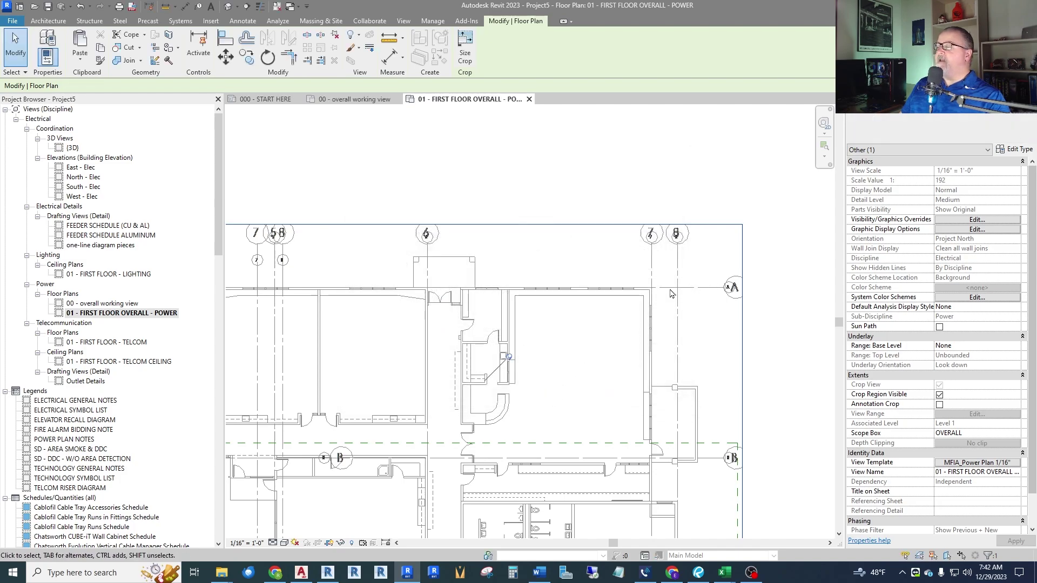
Query the large and small grid bubbles of the imported XFP Tumalo 10.17.12.dwg and hide the small bubbles' layer in the view.
{"action": "left_click", "coordinate": [614, 270]}
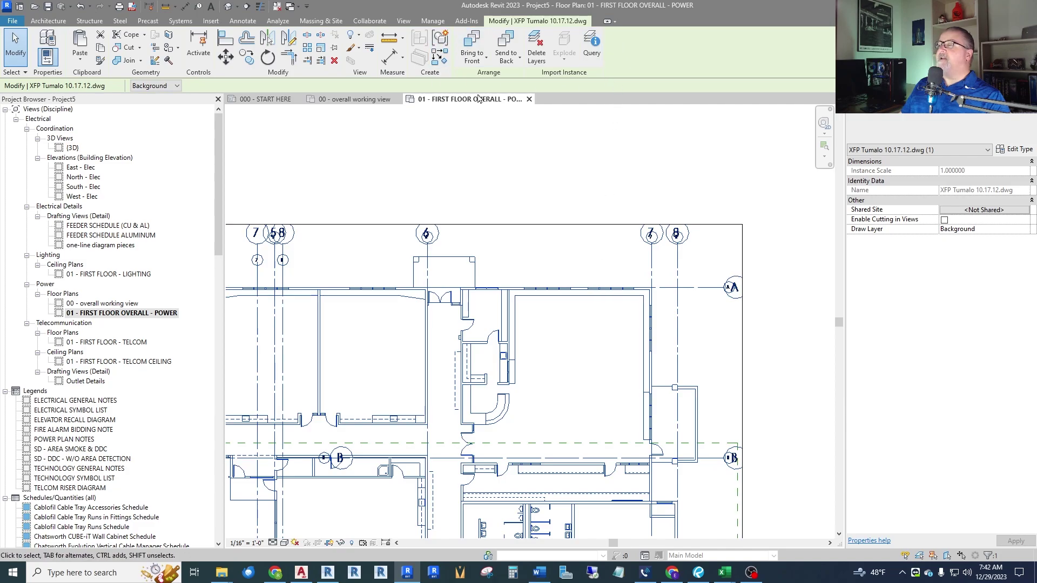
{"action": "left_click", "coordinate": [592, 49]}
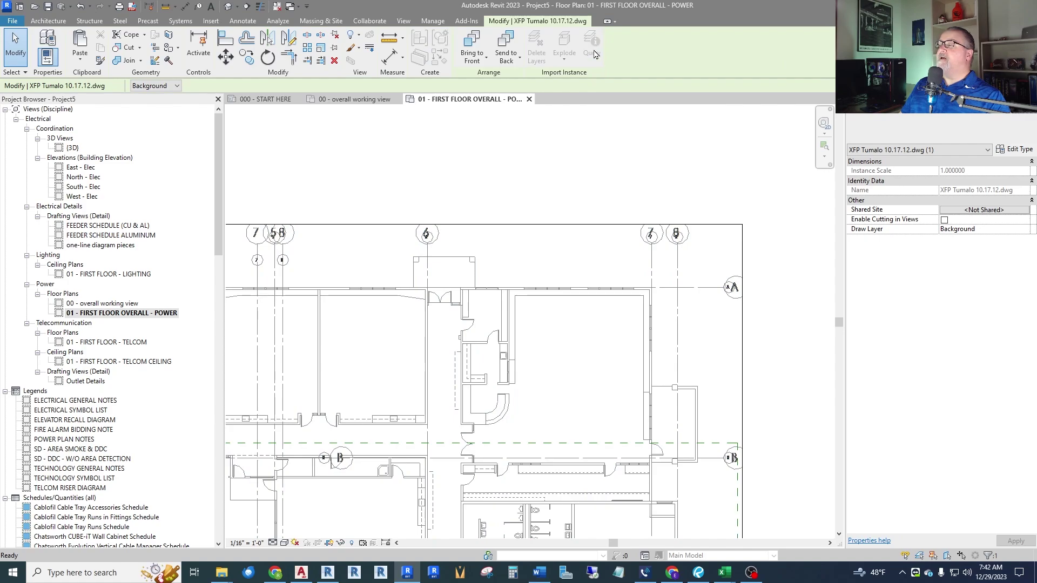
{"action": "scroll", "coordinate": [686, 231], "scroll_direction": "up", "scroll_amount": 5}
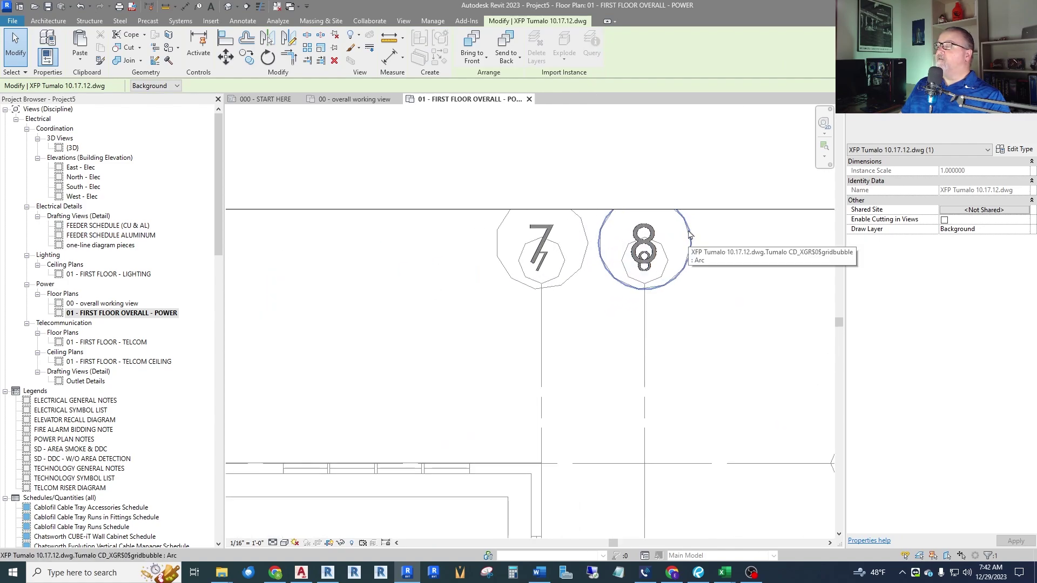
{"action": "left_click", "coordinate": [498, 243]}
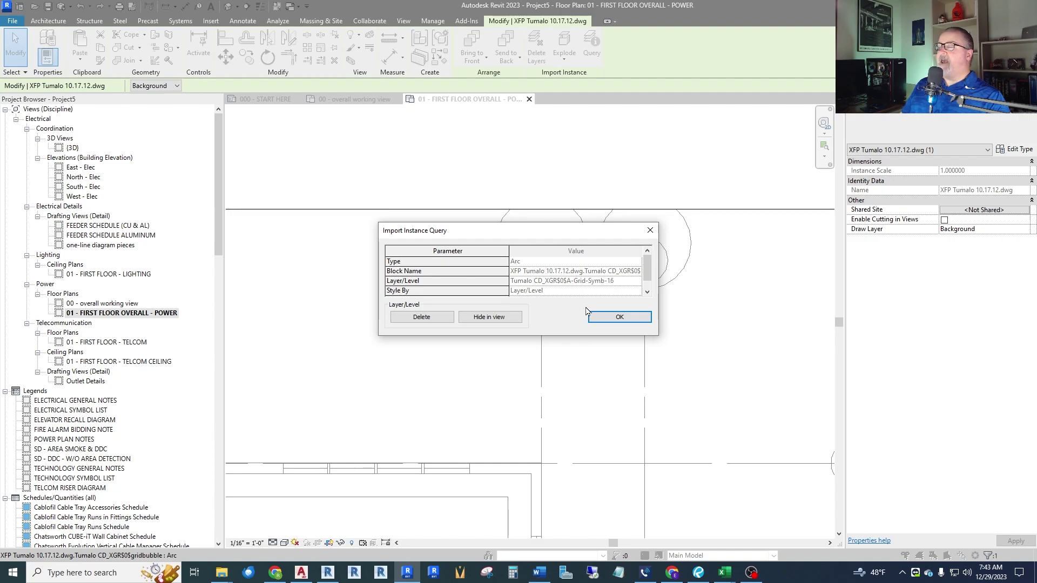
{"action": "left_click", "coordinate": [606, 318]}
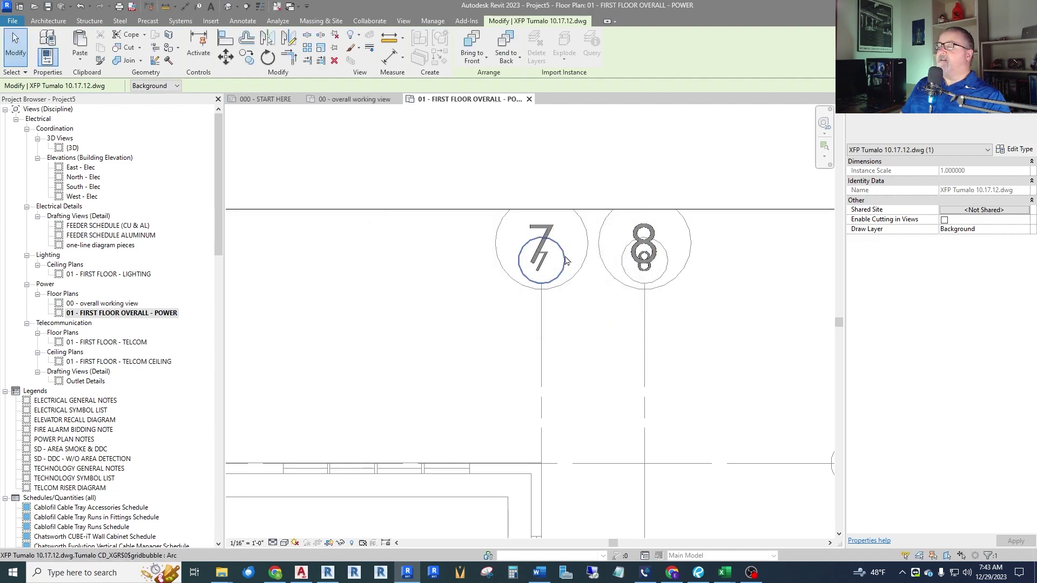
{"action": "left_click", "coordinate": [567, 261]}
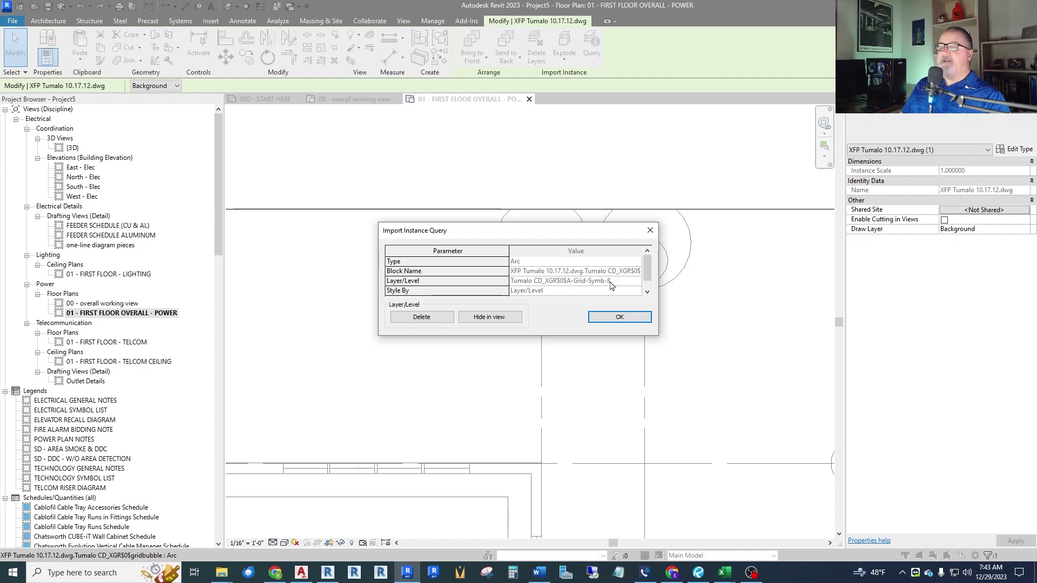
{"action": "left_click", "coordinate": [502, 321]}
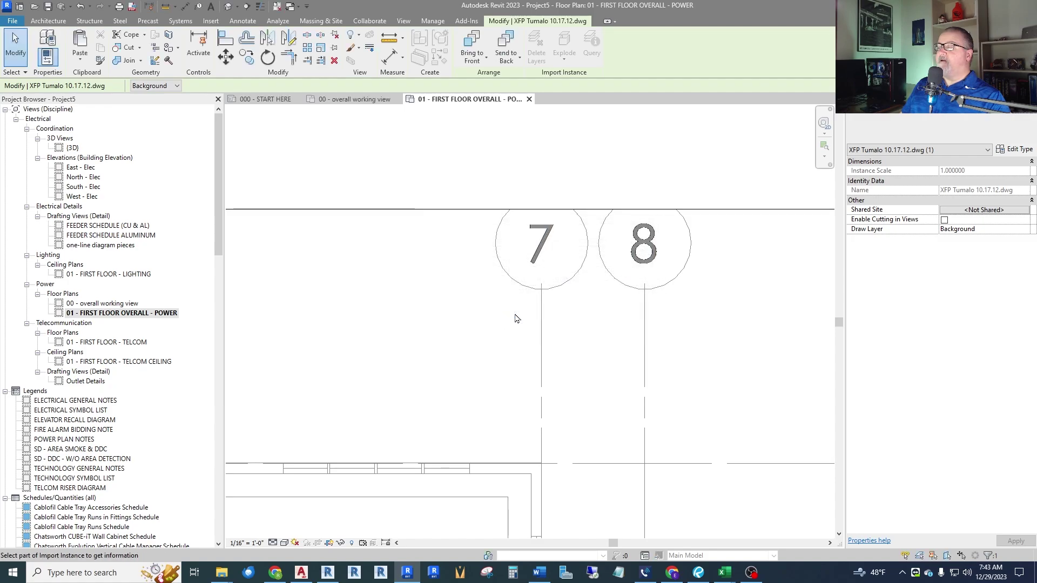
Query the layer of a line at the double entrance door near grid 6 without hiding it, and end the query.
{"action": "scroll", "coordinate": [515, 319], "scroll_direction": "down", "scroll_amount": 8}
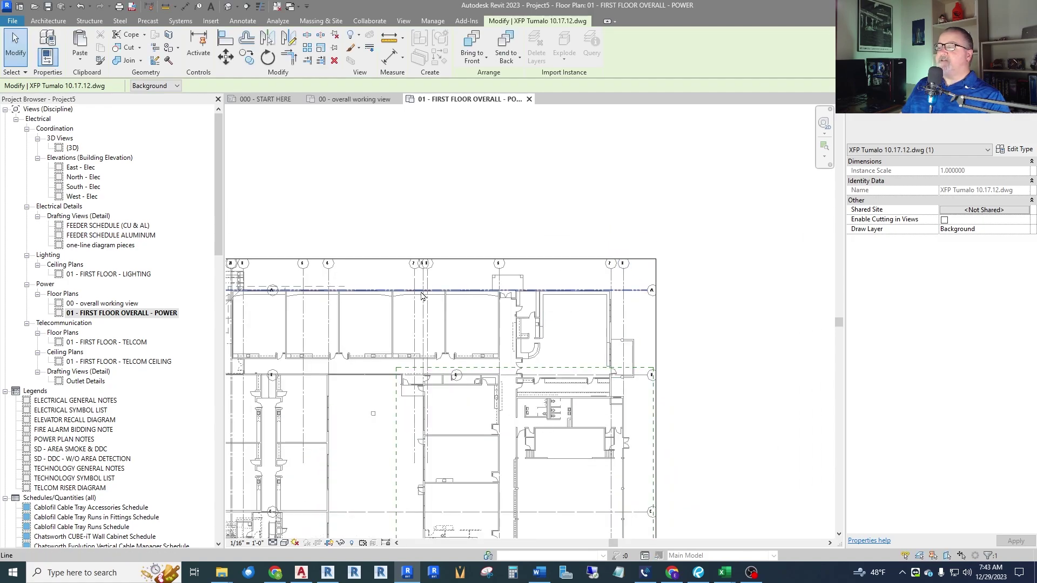
{"action": "scroll", "coordinate": [513, 298], "scroll_direction": "up", "scroll_amount": 6}
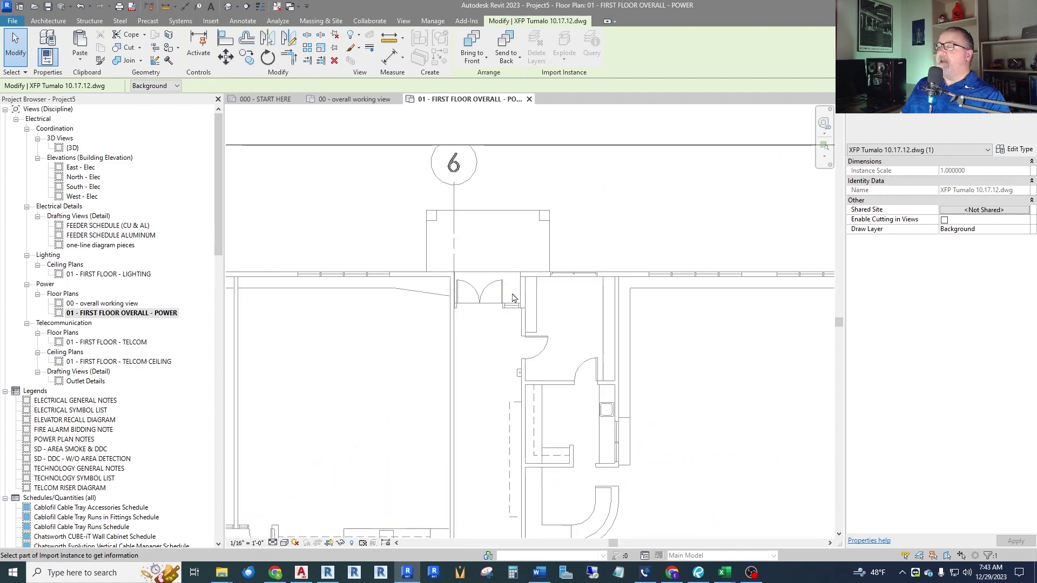
{"action": "scroll", "coordinate": [513, 298], "scroll_direction": "up", "scroll_amount": 2}
{"action": "left_click", "coordinate": [497, 295]}
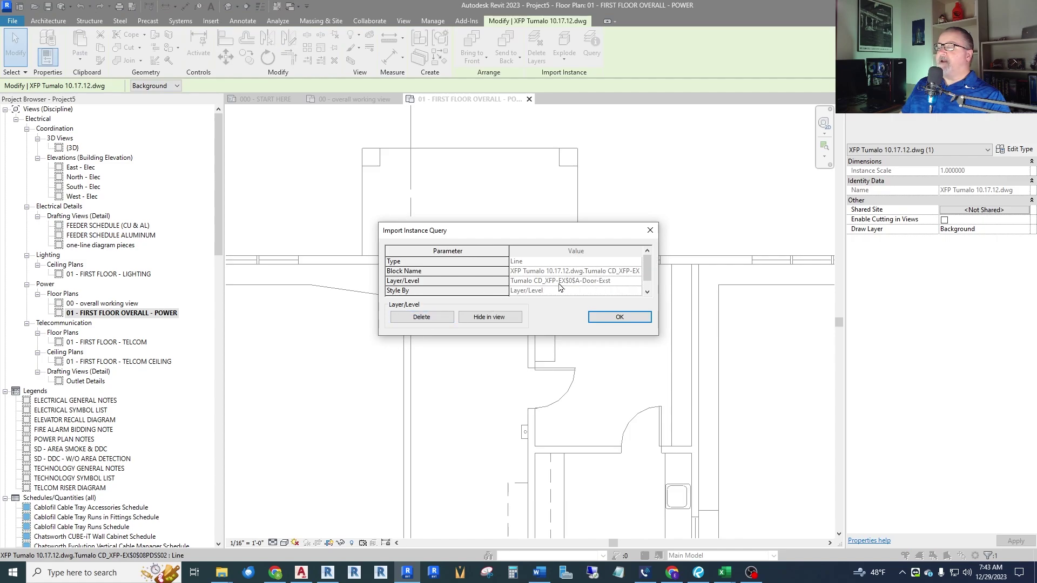
{"action": "left_click", "coordinate": [650, 231]}
{"action": "scroll", "coordinate": [526, 267], "scroll_direction": "down", "scroll_amount": 2}
{"action": "key", "text": "Escape"}
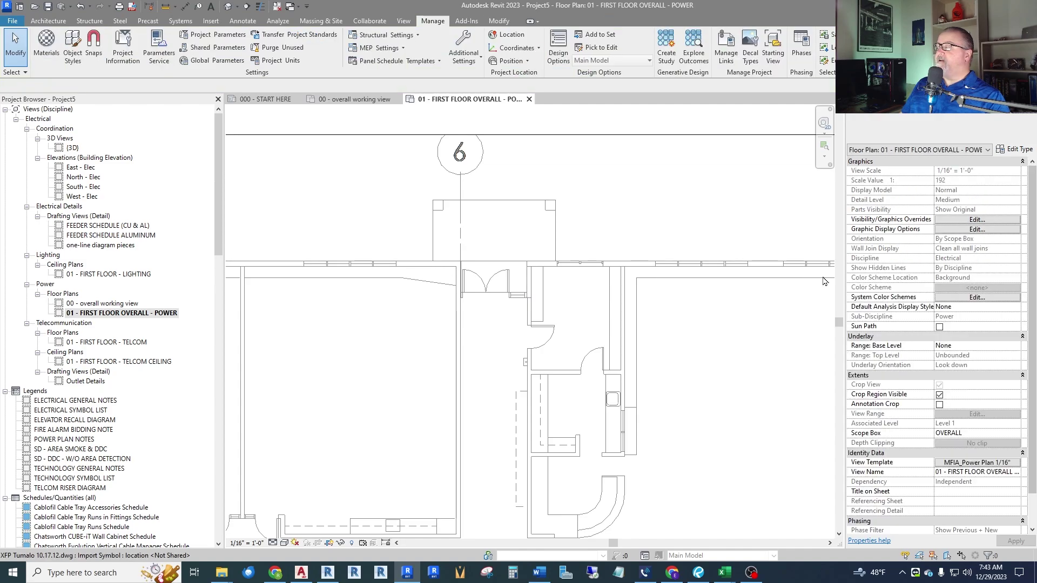
Review the layers listed under XFP Tumalo 10.17.12.dwg in the plan's imported category overrides, leaving without changes.
{"action": "left_click", "coordinate": [977, 219]}
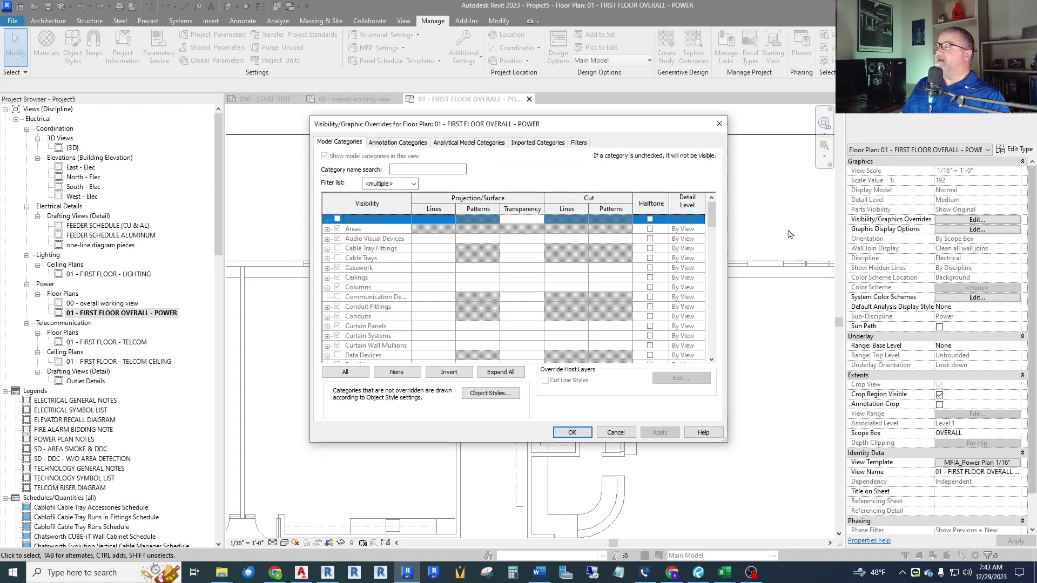
{"action": "left_click", "coordinate": [538, 142]}
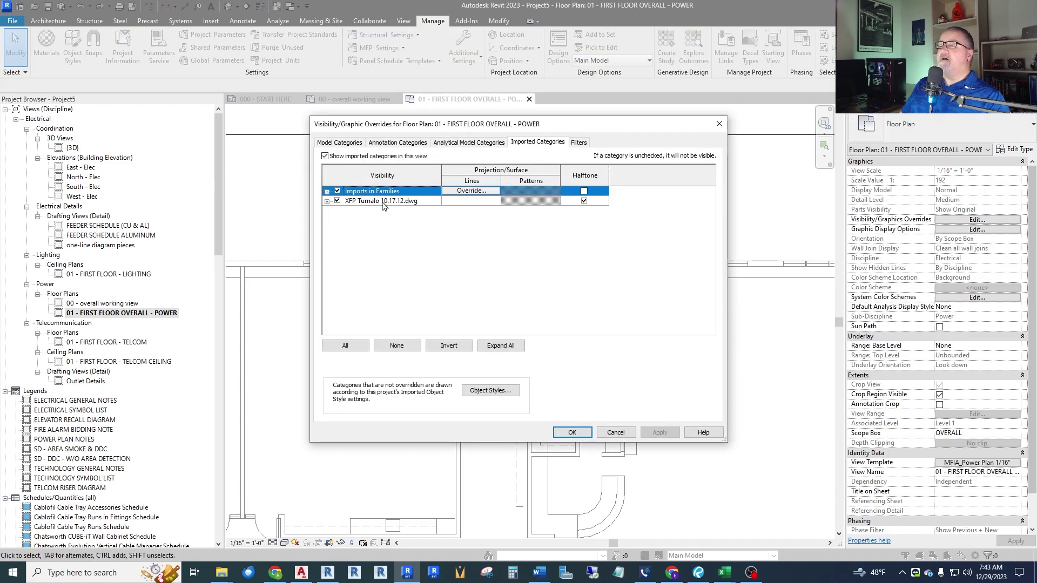
{"action": "left_click", "coordinate": [327, 201]}
{"action": "scroll", "coordinate": [386, 243], "scroll_direction": "down", "scroll_amount": 8}
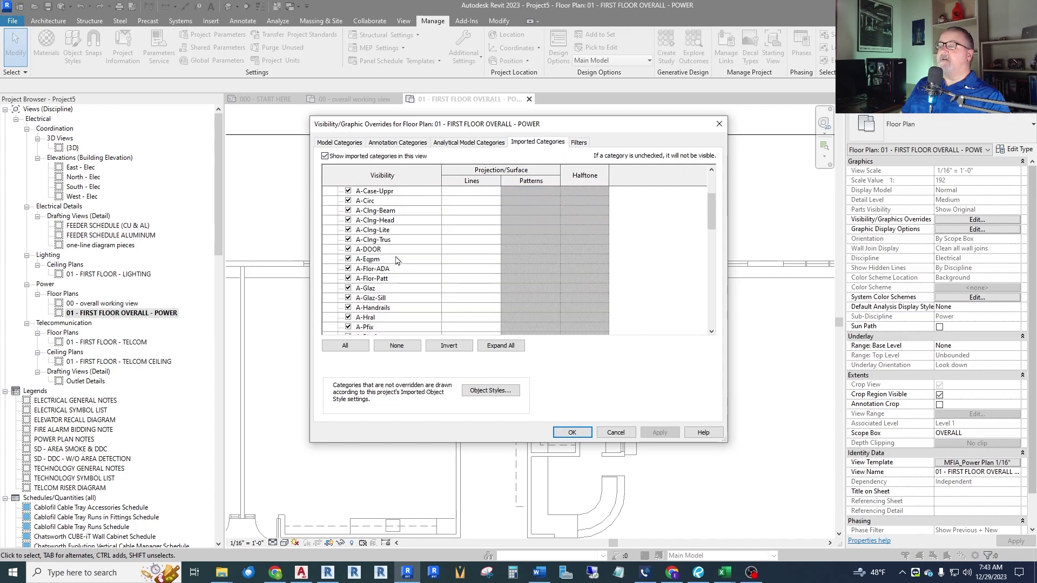
{"action": "scroll", "coordinate": [391, 280], "scroll_direction": "down", "scroll_amount": 6}
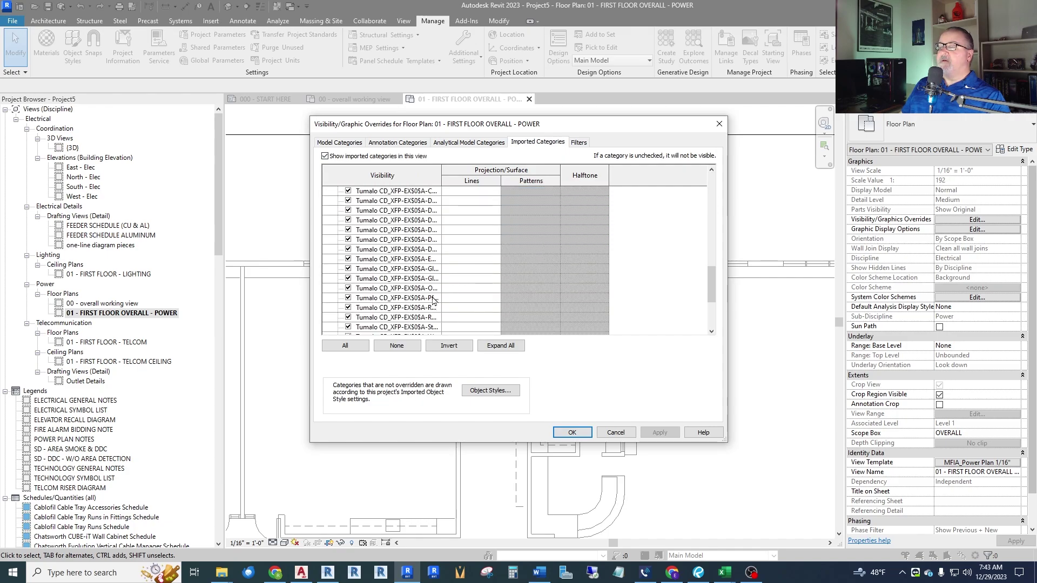
{"action": "left_click", "coordinate": [616, 432]}
Query the dashed demolition lines above the restrooms and hide the DWG's A-Demo and A-Demo-Casework layers in the view.
{"action": "scroll", "coordinate": [635, 200], "scroll_direction": "down", "scroll_amount": 10}
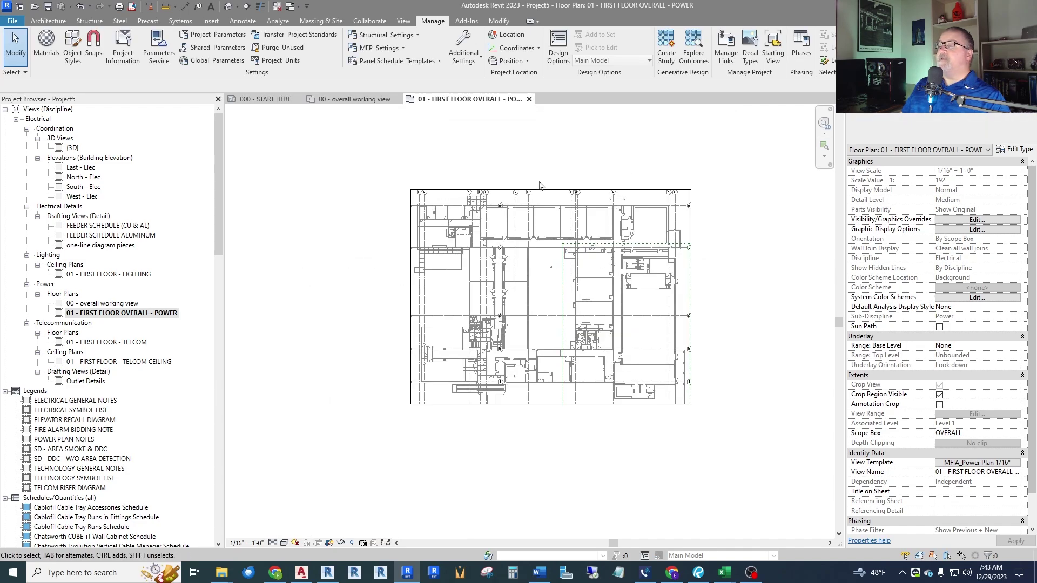
{"action": "scroll", "coordinate": [543, 183], "scroll_direction": "up", "scroll_amount": 8}
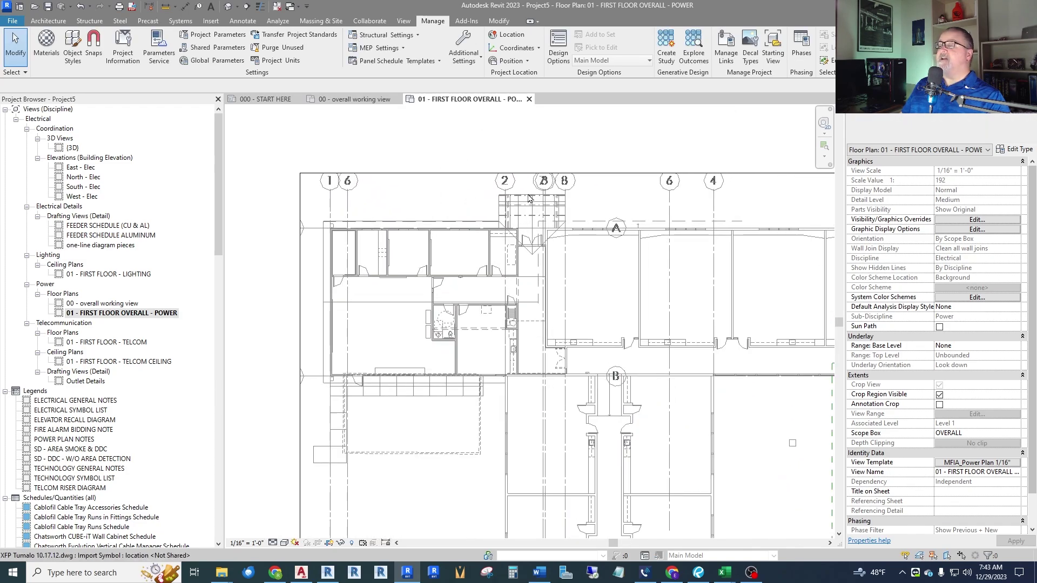
{"action": "scroll", "coordinate": [532, 216], "scroll_direction": "down", "scroll_amount": 6}
{"action": "scroll", "coordinate": [527, 284], "scroll_direction": "up", "scroll_amount": 7}
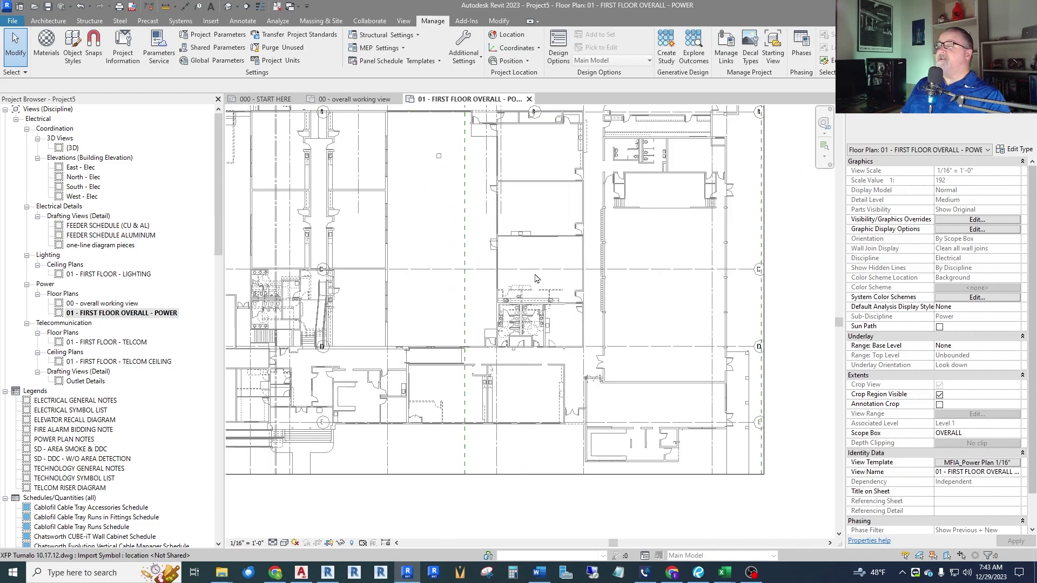
{"action": "scroll", "coordinate": [508, 293], "scroll_direction": "up", "scroll_amount": 2}
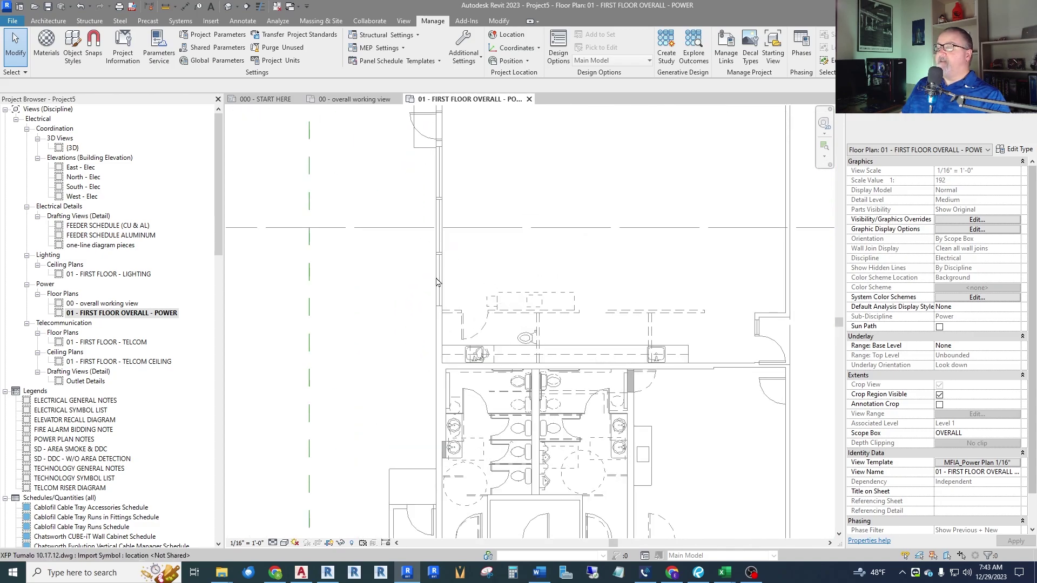
{"action": "left_click", "coordinate": [527, 319]}
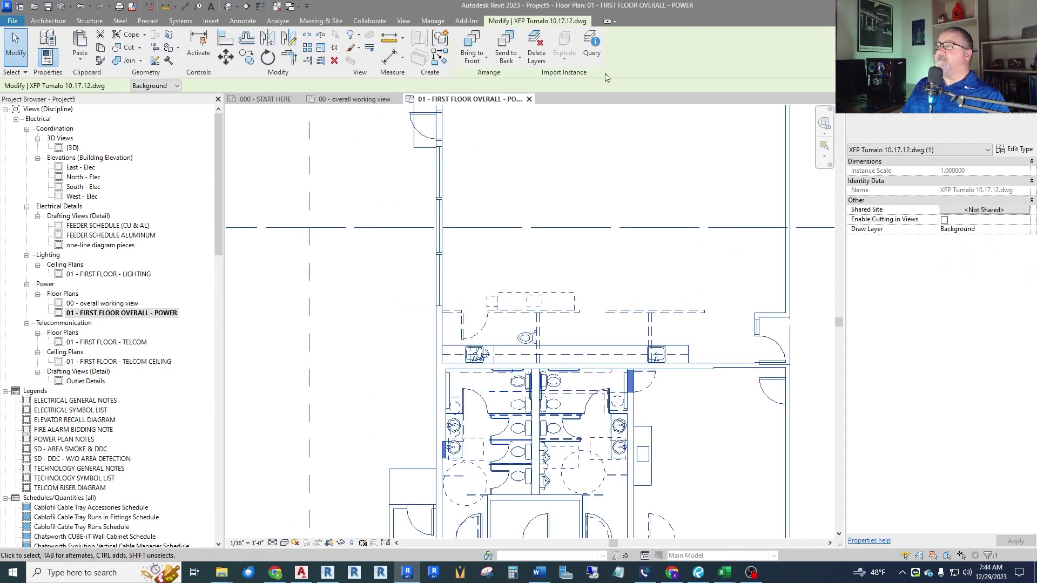
{"action": "left_click", "coordinate": [517, 312]}
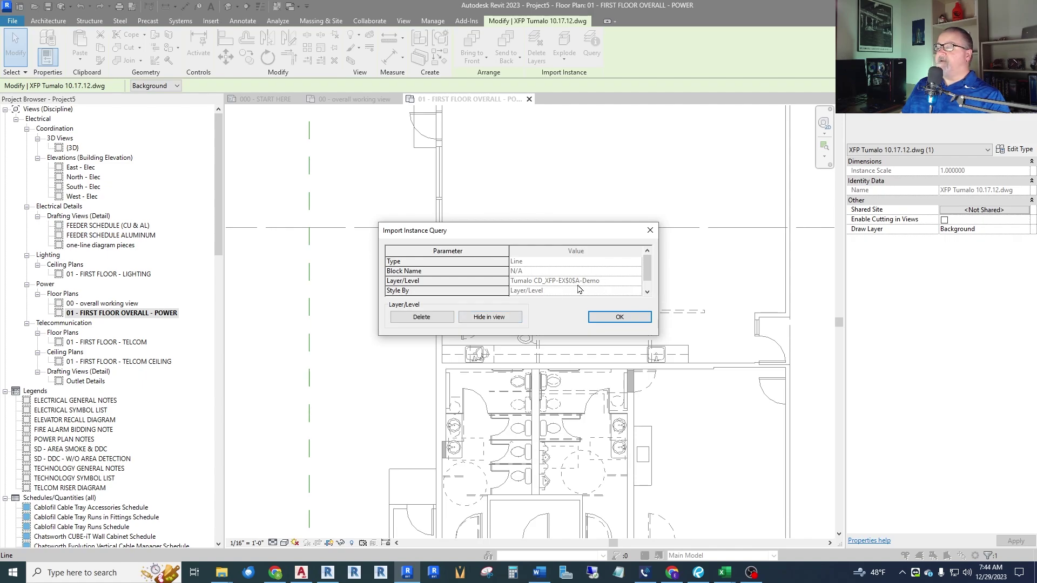
{"action": "left_click", "coordinate": [506, 318]}
{"action": "left_click", "coordinate": [541, 300]}
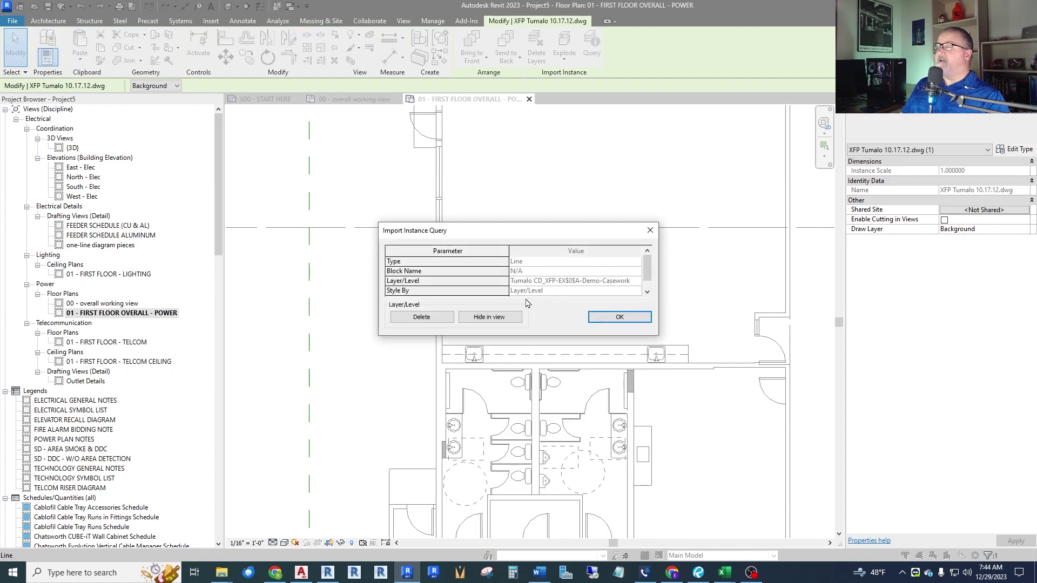
{"action": "left_click", "coordinate": [489, 317]}
{"action": "key", "text": "Escape"}
{"action": "key", "text": "Escape"}
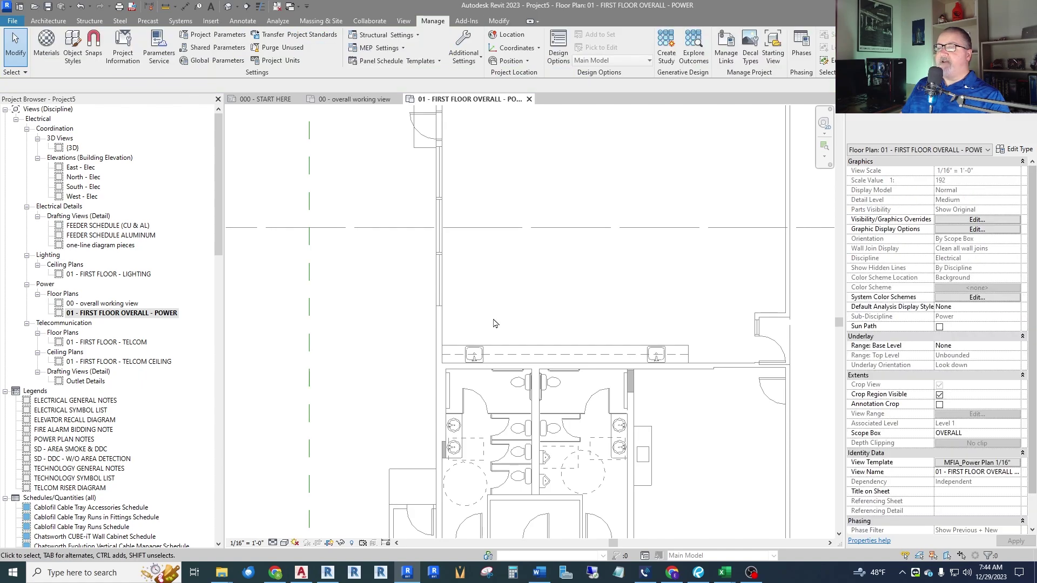
Duplicate the 01 - FIRST FLOOR OVERALL - POWER floor plan with detailing.
{"action": "scroll", "coordinate": [528, 292], "scroll_direction": "down", "scroll_amount": 5}
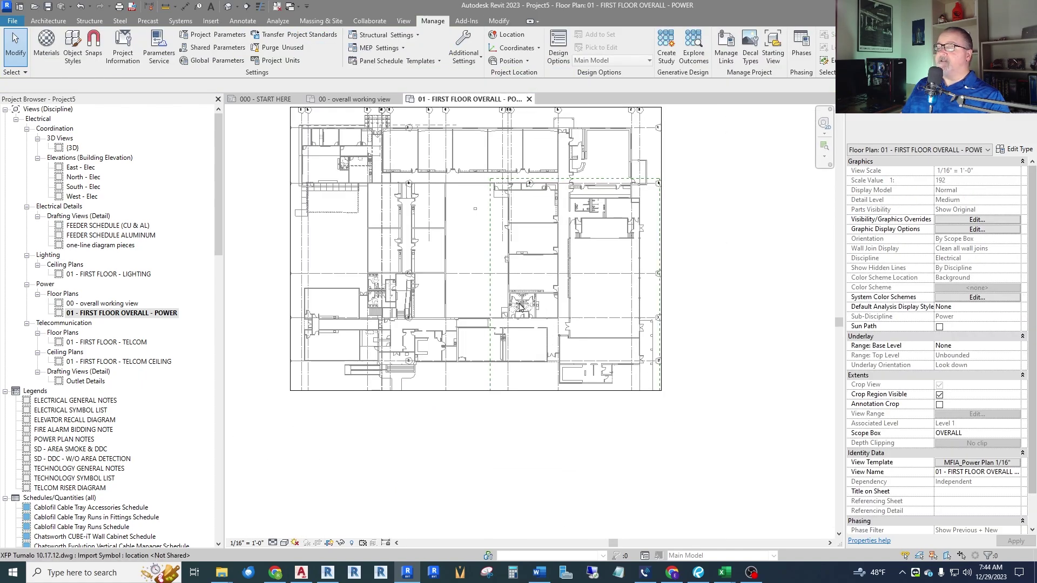
{"action": "scroll", "coordinate": [468, 324], "scroll_direction": "down", "scroll_amount": 2}
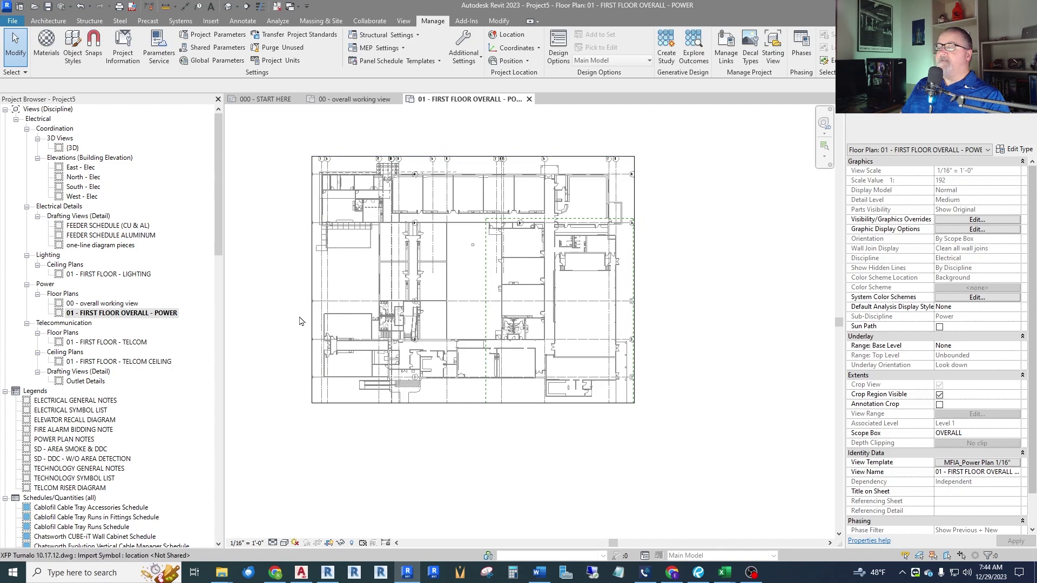
{"action": "right_click", "coordinate": [119, 317]}
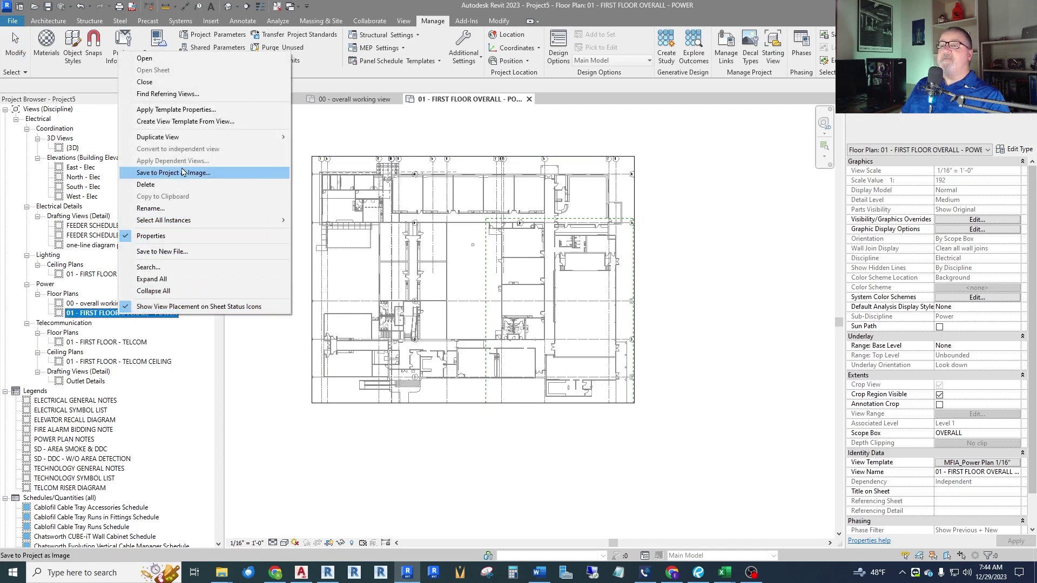
{"action": "mouse_move", "coordinate": [186, 141]}
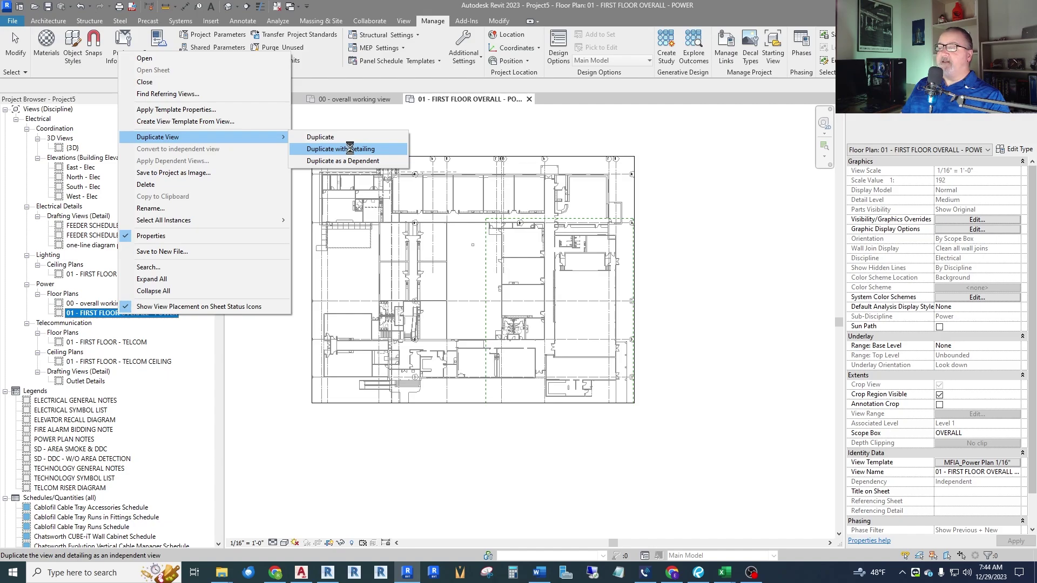
{"action": "left_click", "coordinate": [351, 150]}
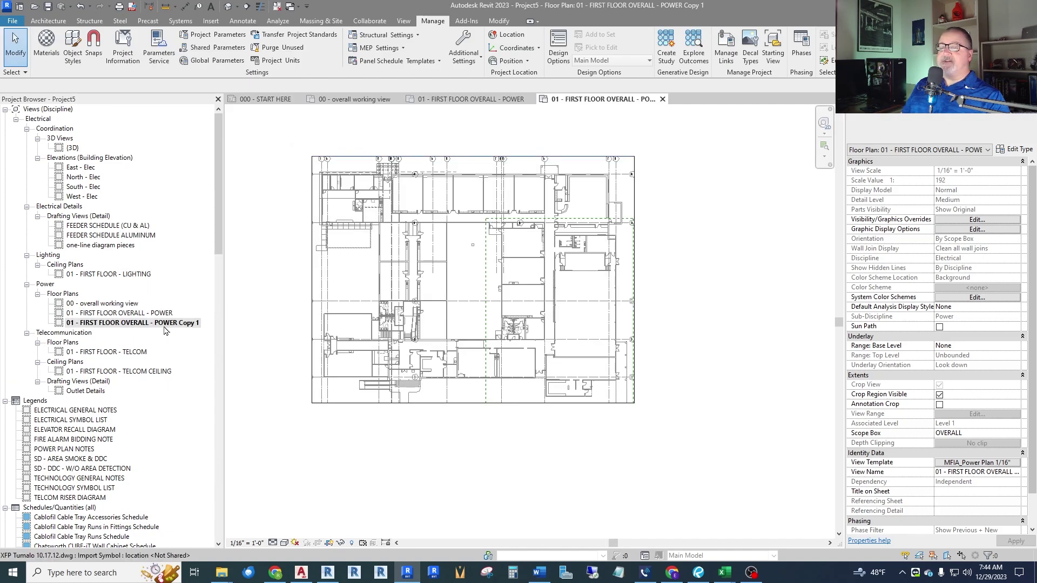
Rename the duplicated floor plan view to 01 - FIRST FLOOR PARTIAL - POWER.
{"action": "left_click", "coordinate": [130, 324]}
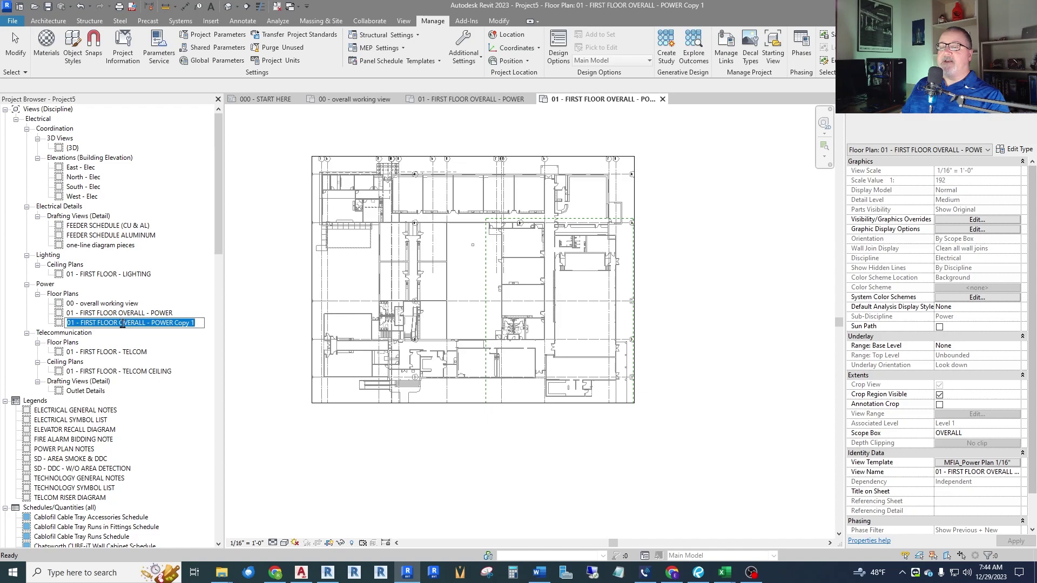
{"action": "double_click", "coordinate": [123, 323]}
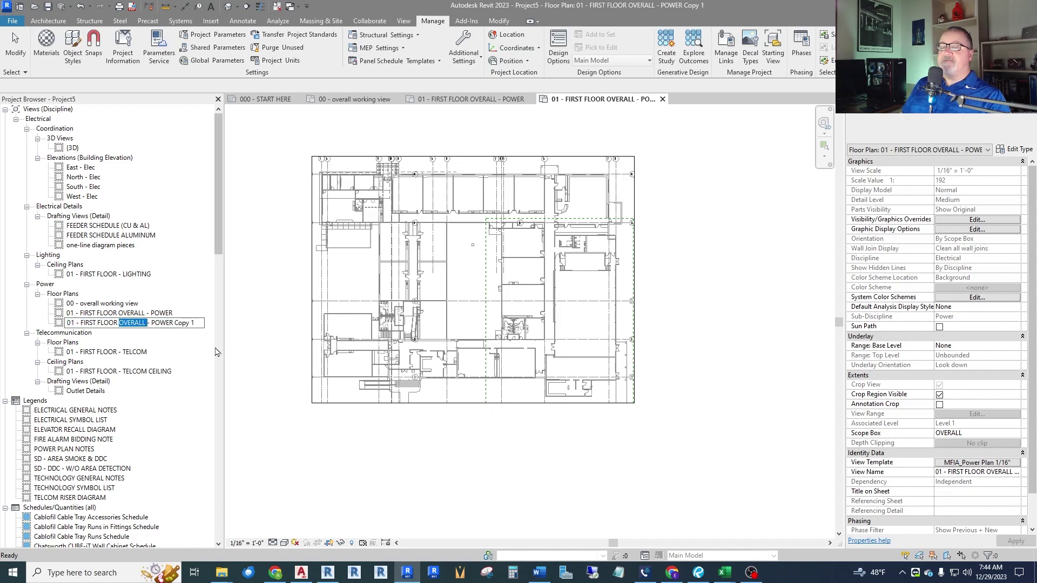
{"action": "type", "text": "PARTIAL"}
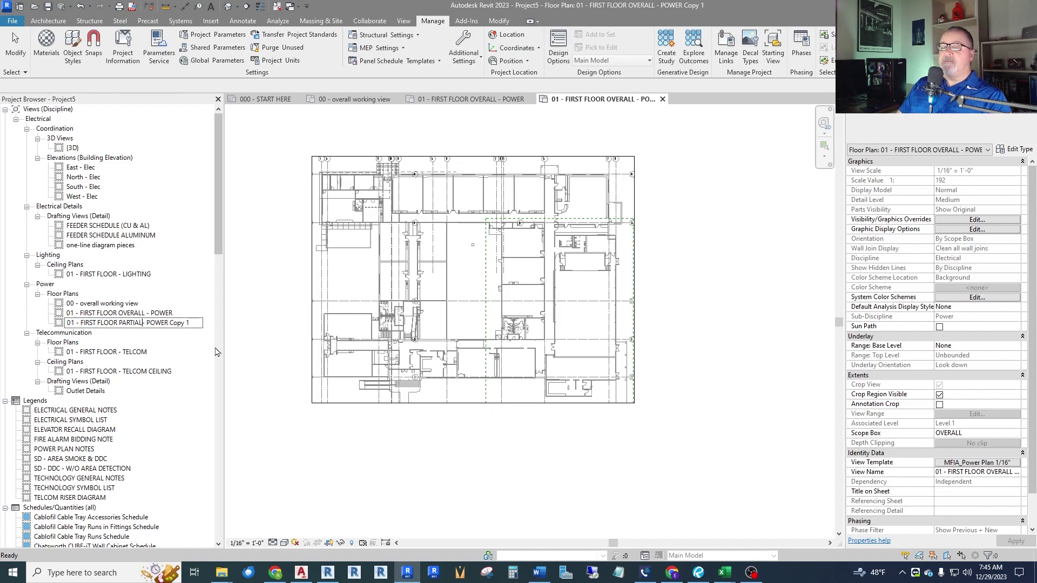
{"action": "key", "text": "shift+End"}
{"action": "key", "text": "Delete"}
{"action": "key", "text": "Return"}
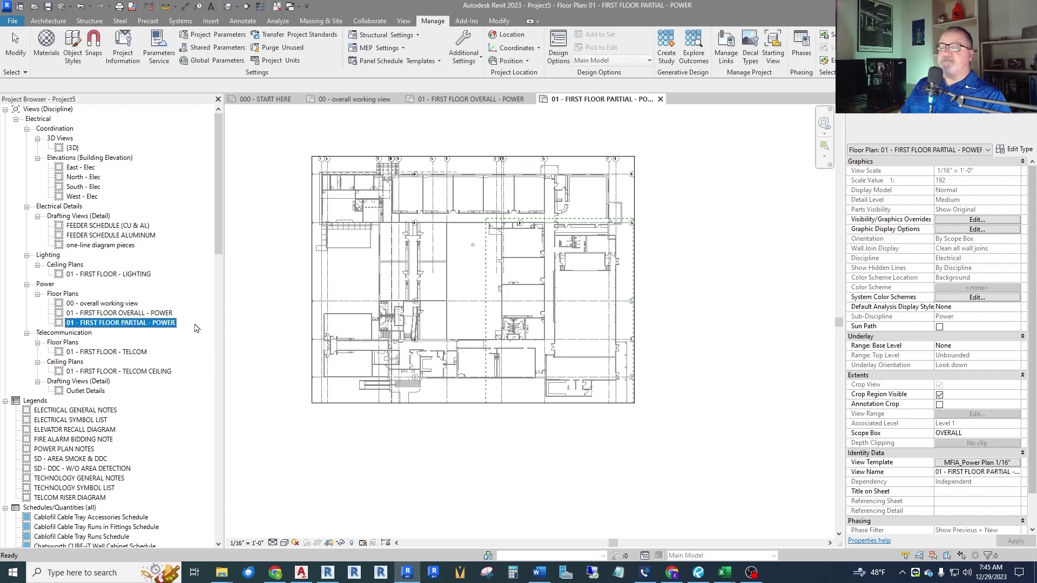
Rename the partial power floor plan view to 01.1 - FIRST FLOOR PARTIAL - POWER.
{"action": "left_click", "coordinate": [75, 325]}
{"action": "left_click", "coordinate": [76, 324]}
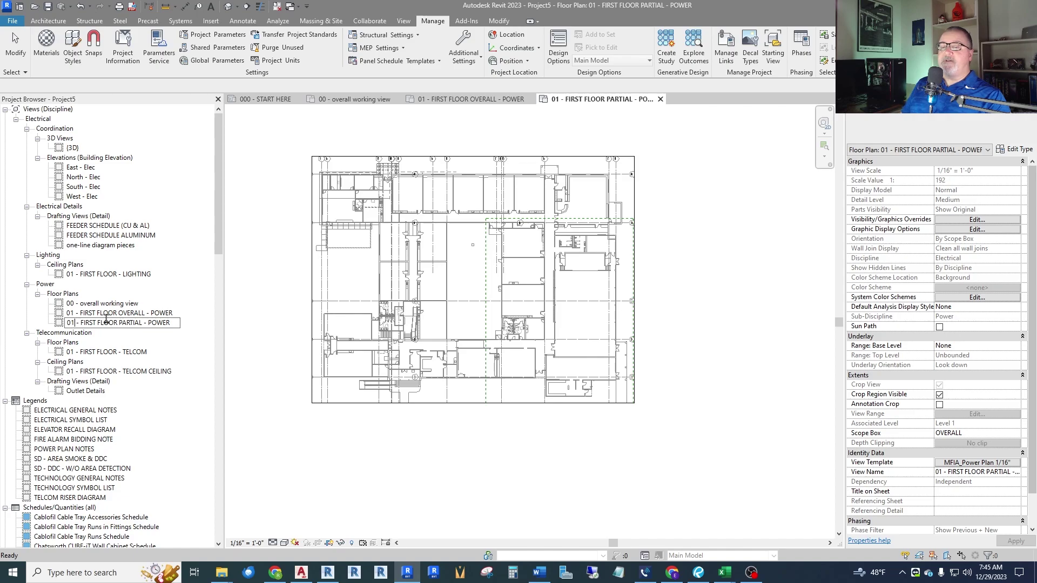
{"action": "type", "text": ".1"}
{"action": "key", "text": "Return"}
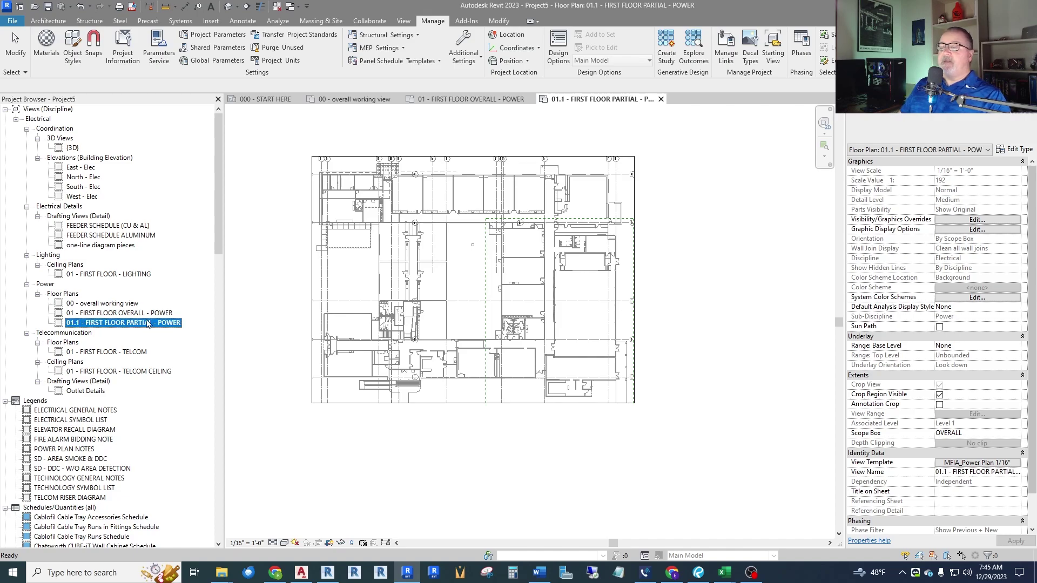
Assign the PARTIAL scope box to the 01.1 - FIRST FLOOR PARTIAL - POWER view.
{"action": "left_click", "coordinate": [715, 292]}
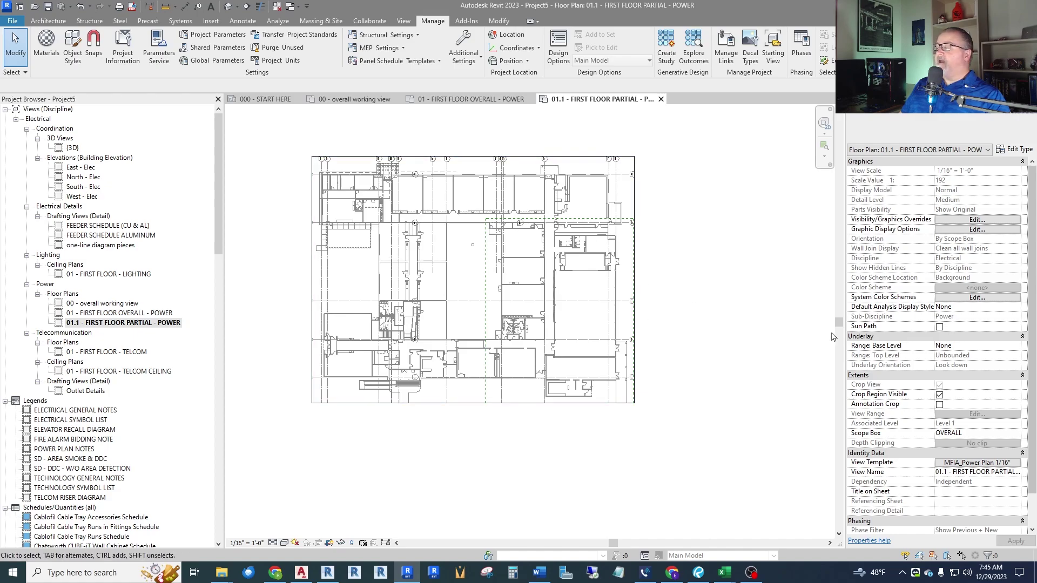
{"action": "left_click", "coordinate": [1016, 434]}
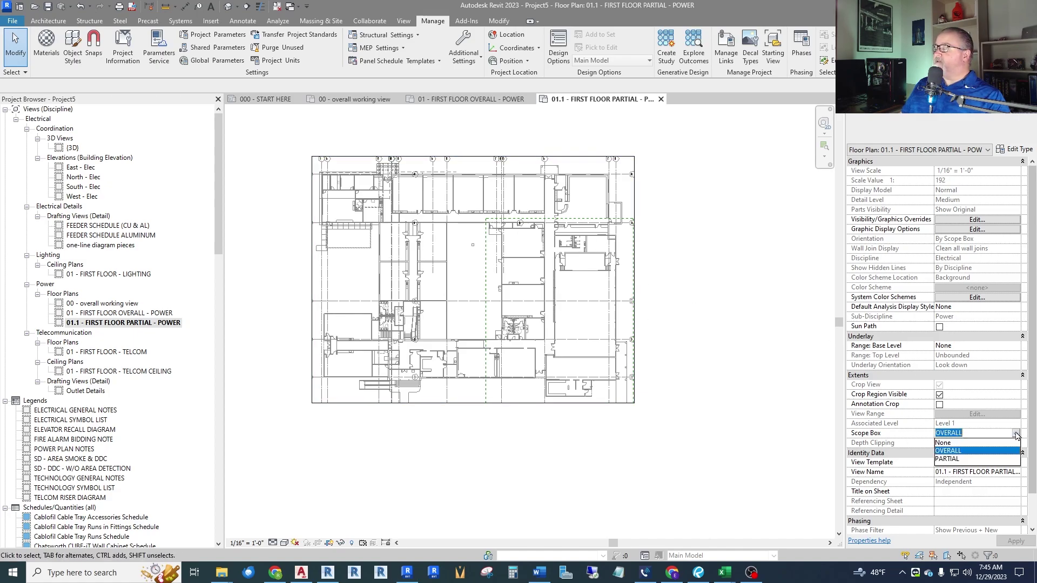
{"action": "left_click", "coordinate": [948, 459]}
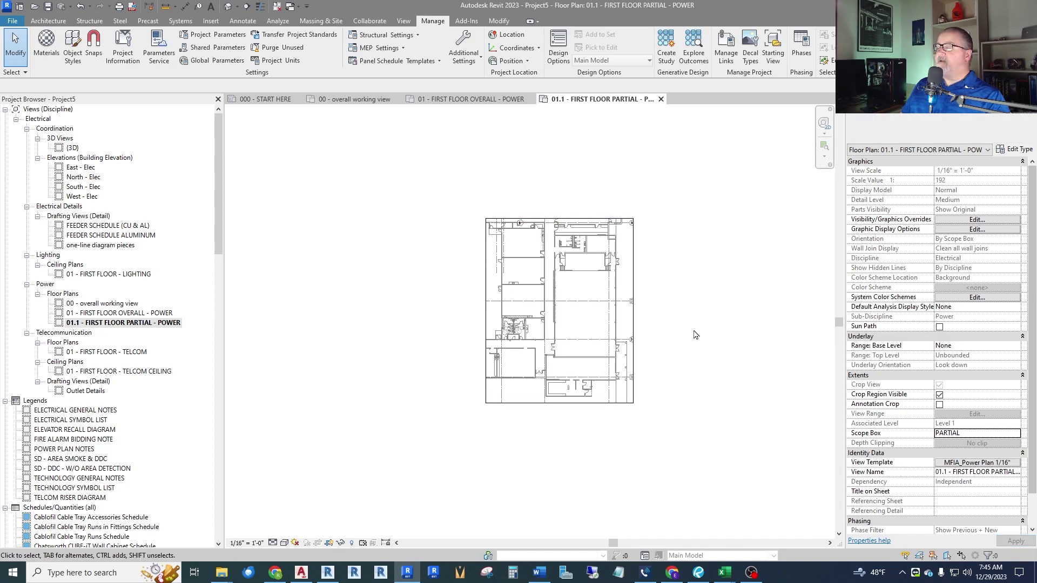
{"action": "scroll", "coordinate": [689, 280], "scroll_direction": "up", "scroll_amount": 2}
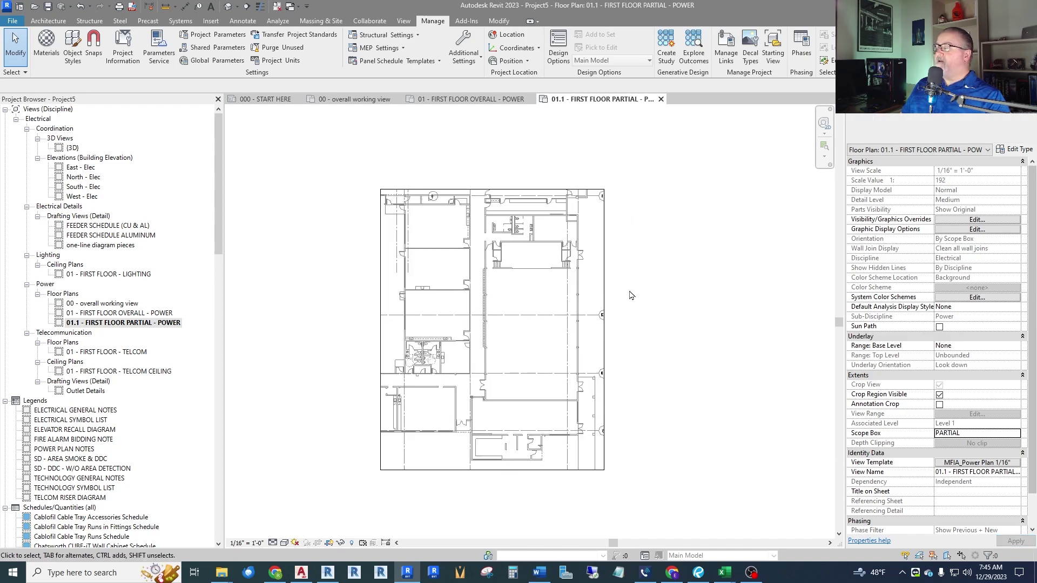
Assign the MFIA_Power Plan 1/8" view template to the partial plan, with its V/G Overrides Import setting excluded.
{"action": "left_click", "coordinate": [968, 463]}
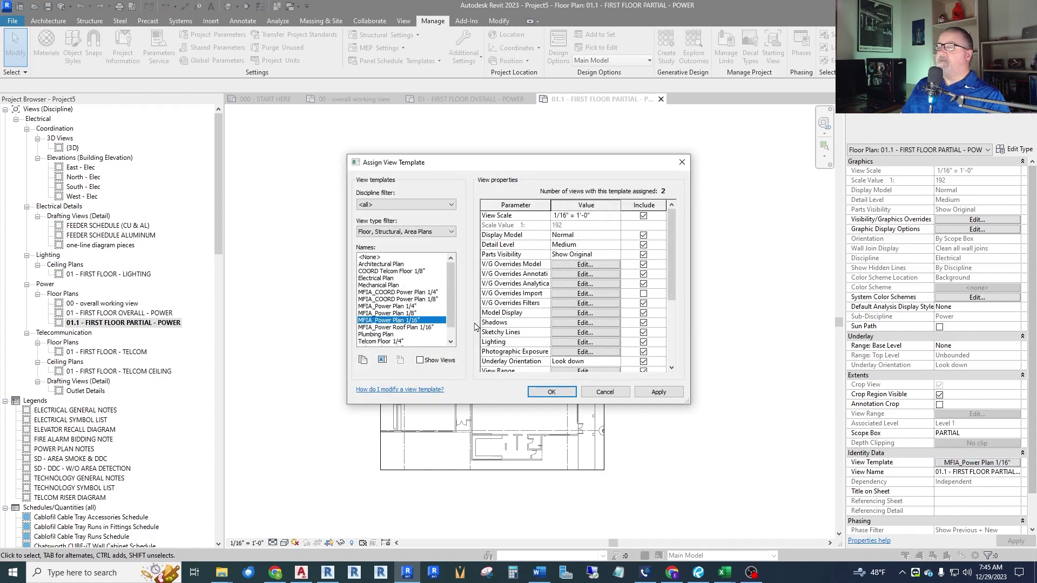
{"action": "left_click", "coordinate": [399, 313]}
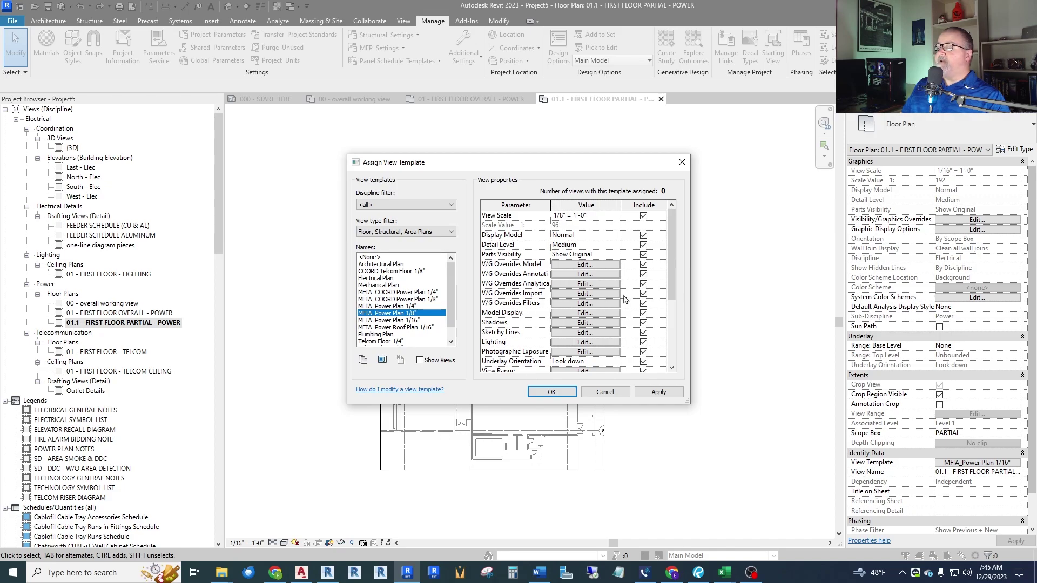
{"action": "left_click", "coordinate": [643, 293]}
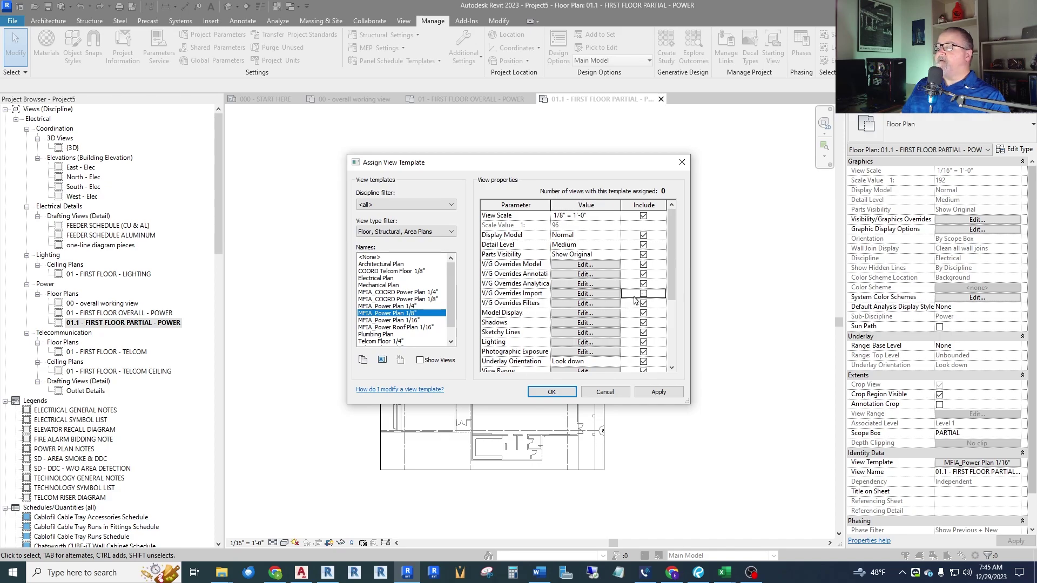
{"action": "left_click", "coordinate": [552, 393]}
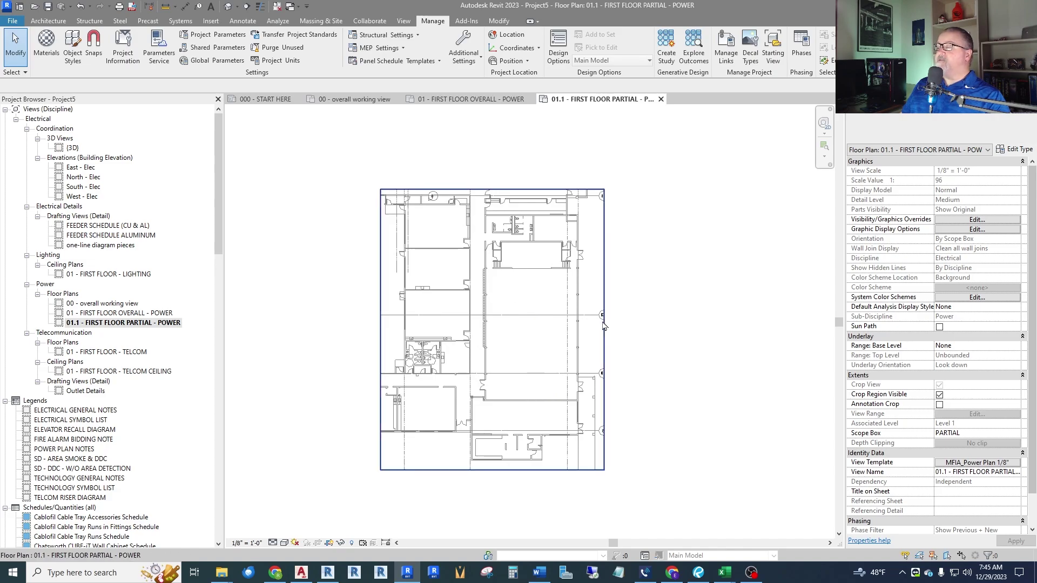
Query the grid C bubble in the imported DWG to identify its layer, and examine where the crop cuts it.
{"action": "scroll", "coordinate": [604, 321], "scroll_direction": "up", "scroll_amount": 3}
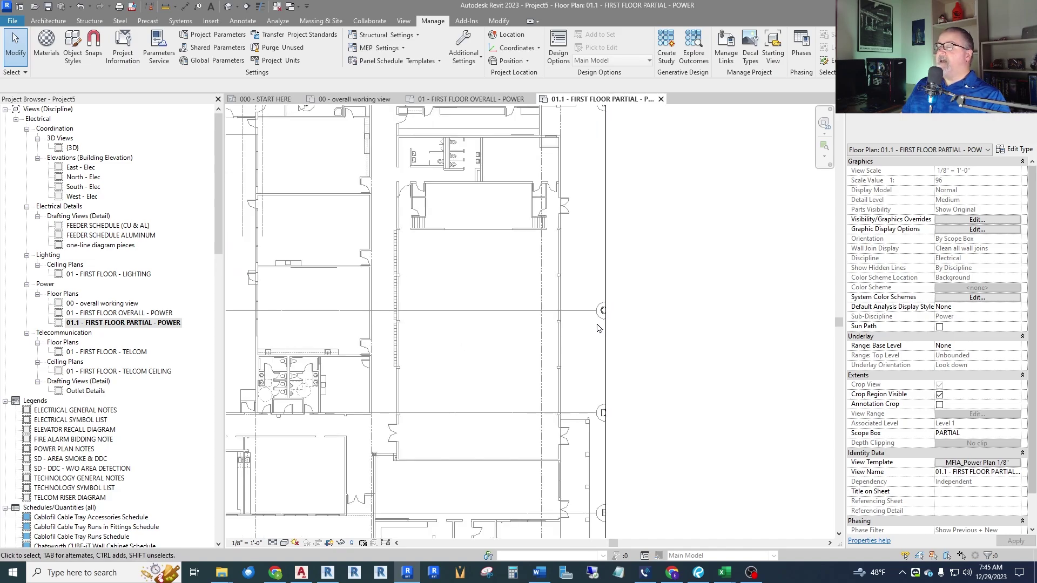
{"action": "scroll", "coordinate": [600, 315], "scroll_direction": "up", "scroll_amount": 2}
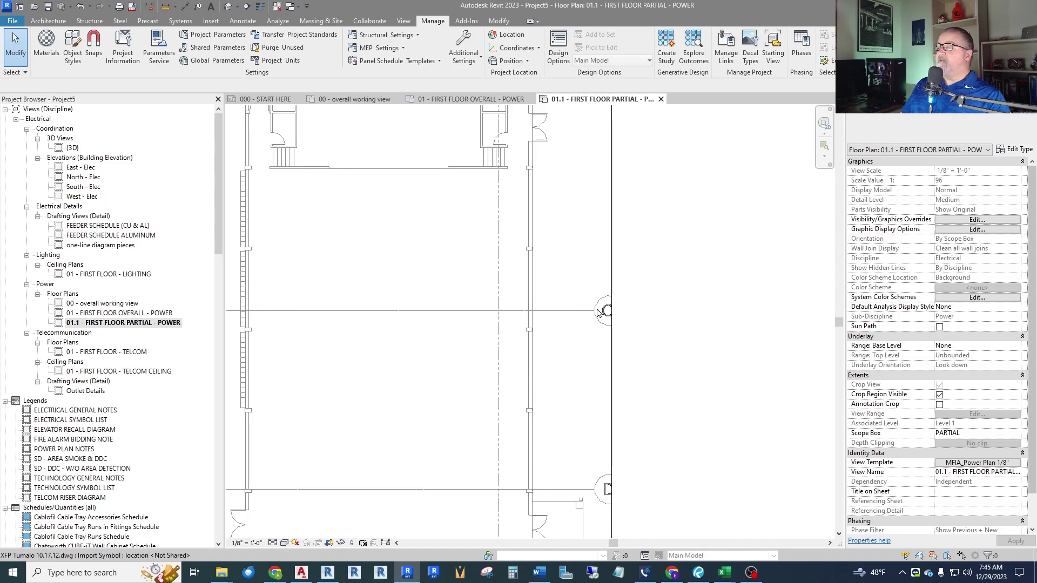
{"action": "left_click", "coordinate": [600, 313]}
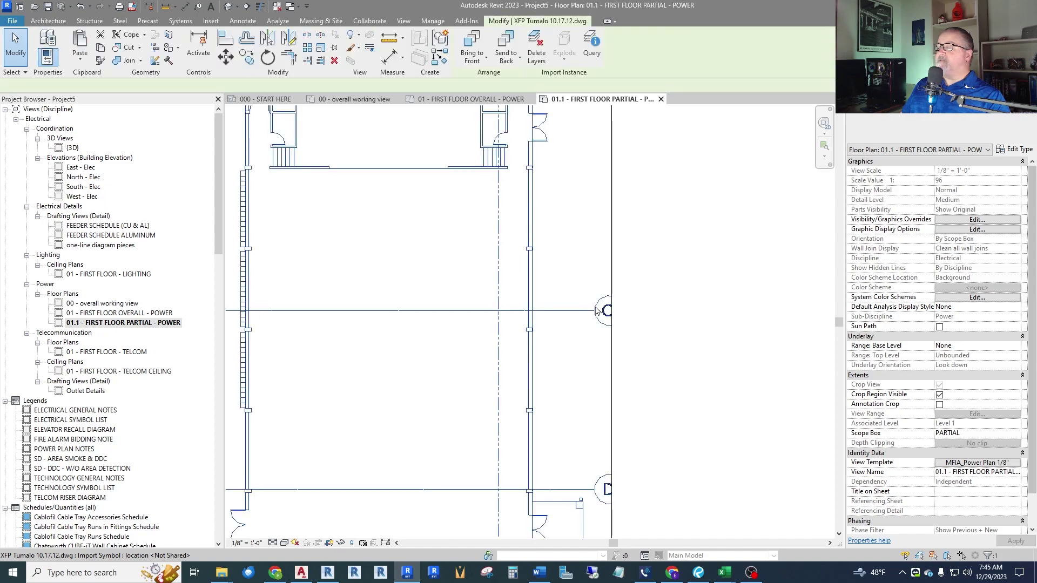
{"action": "left_click", "coordinate": [592, 48]}
{"action": "left_click", "coordinate": [599, 302]}
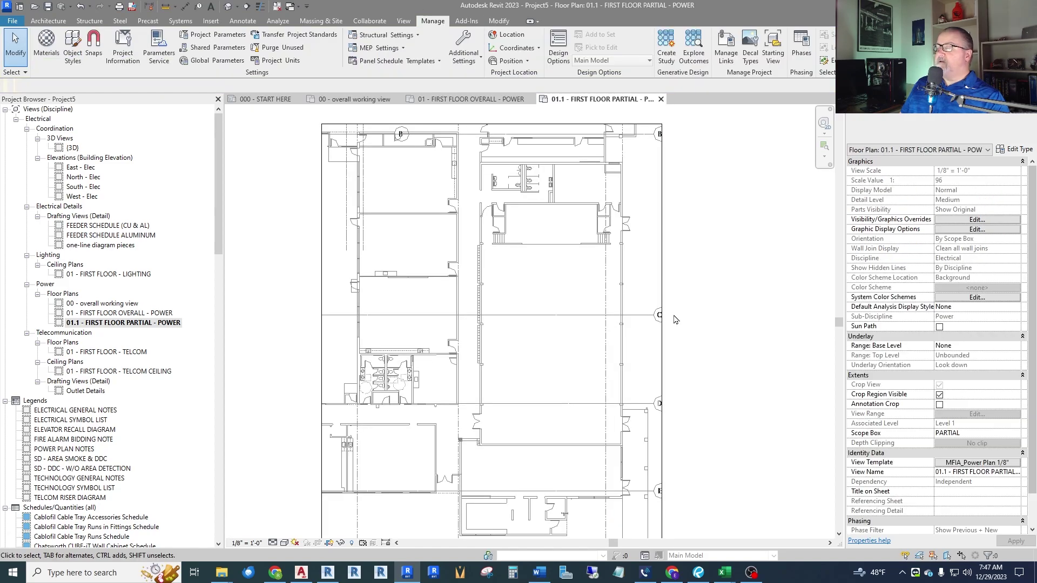
{"action": "scroll", "coordinate": [670, 321], "scroll_direction": "up", "scroll_amount": 6}
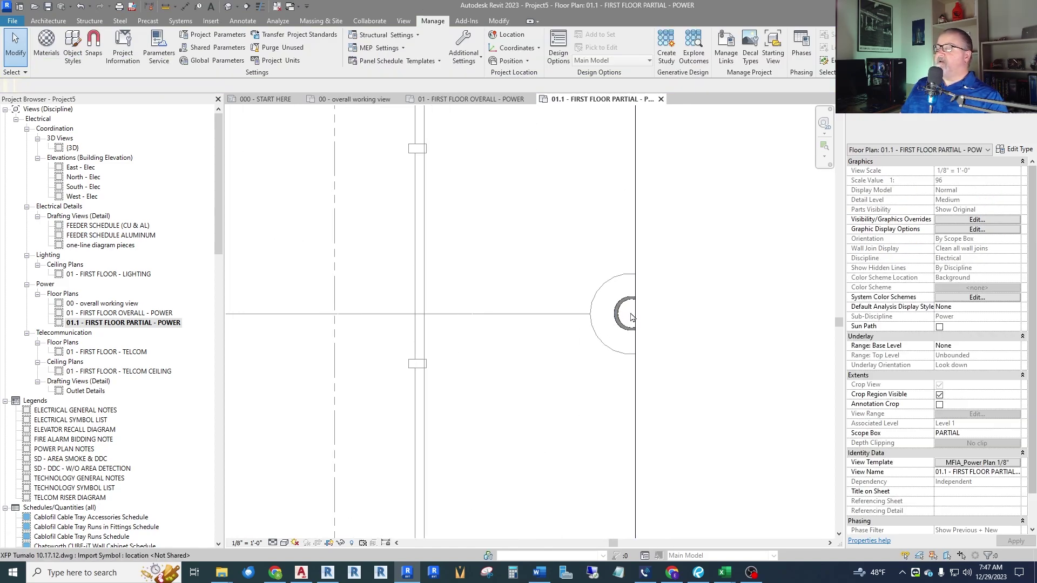
{"action": "scroll", "coordinate": [630, 317], "scroll_direction": "down", "scroll_amount": 8}
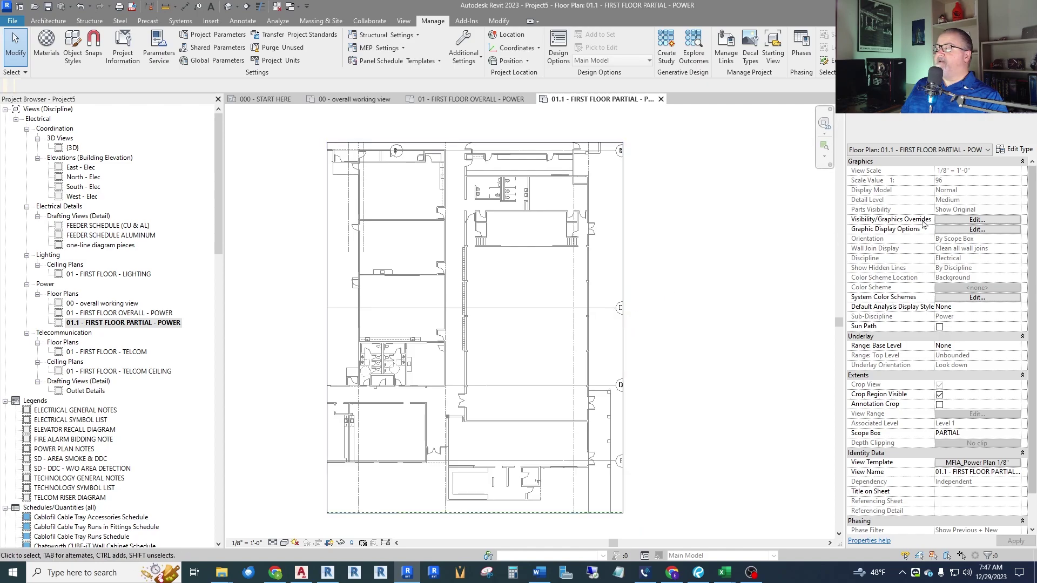
Hide the Tumalo CD_XFP-EX$0$A-Demo-Casework layer of XFP Tumalo 10.17.12.dwg in the view's imported category overrides, and widen the layer name column.
{"action": "left_click", "coordinate": [951, 220]}
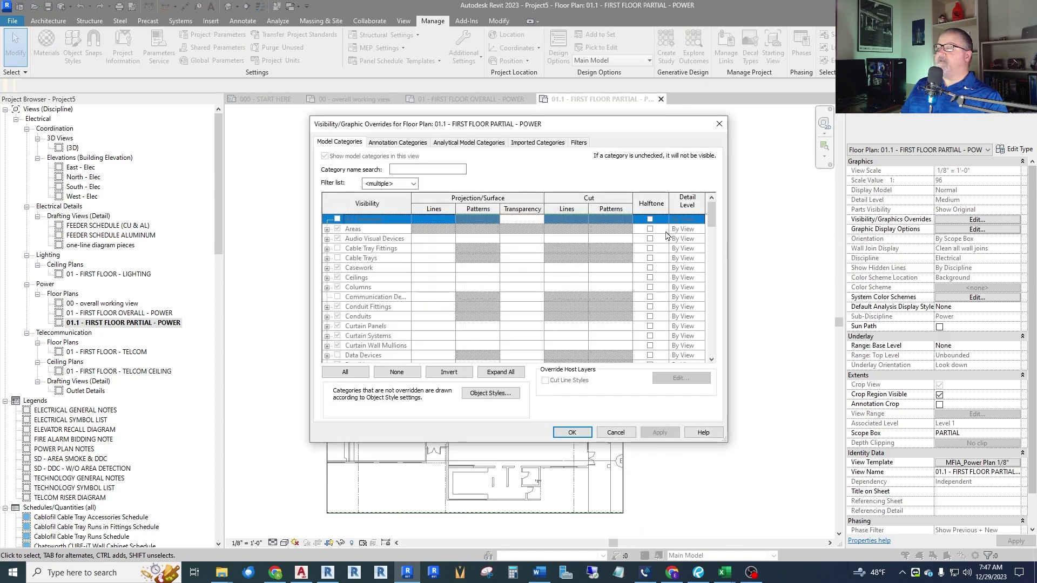
{"action": "left_click", "coordinate": [538, 143]}
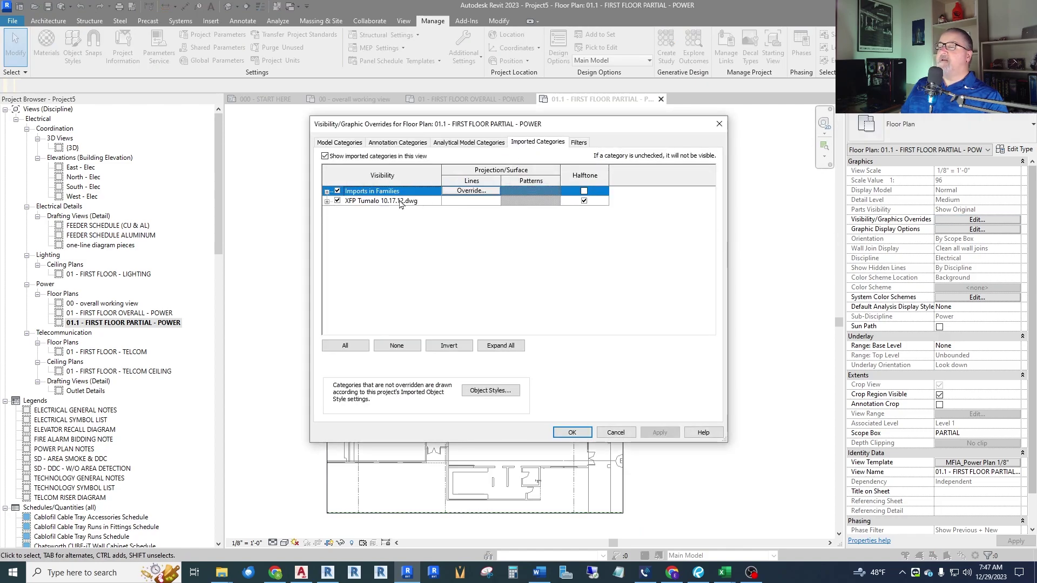
{"action": "left_click", "coordinate": [327, 201]}
{"action": "scroll", "coordinate": [391, 252], "scroll_direction": "down", "scroll_amount": 5}
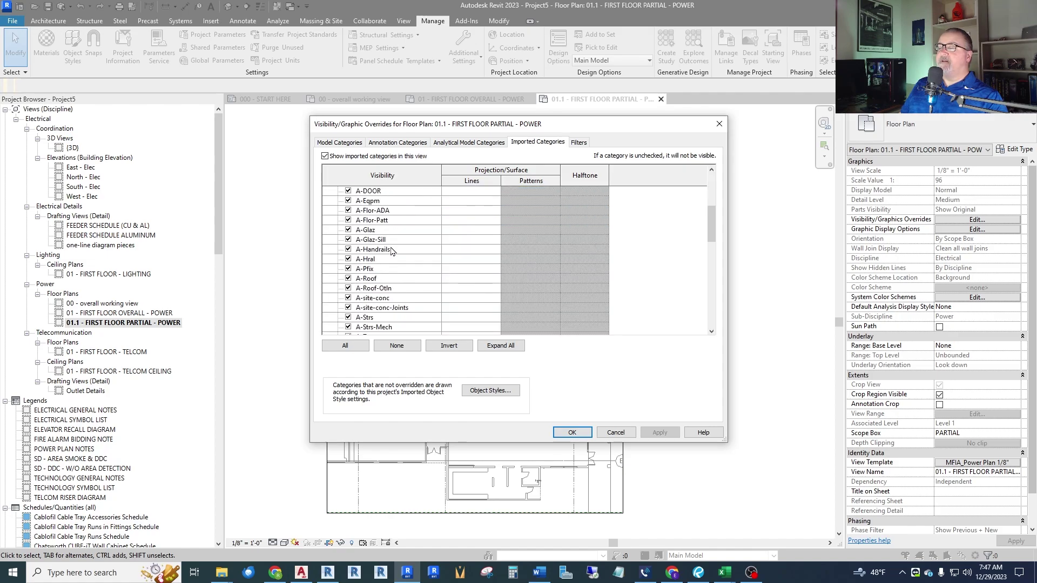
{"action": "scroll", "coordinate": [391, 251], "scroll_direction": "down", "scroll_amount": 5}
{"action": "left_click", "coordinate": [348, 268]}
{"action": "left_click_drag", "start_coordinate": [442, 171], "coordinate": [521, 173]}
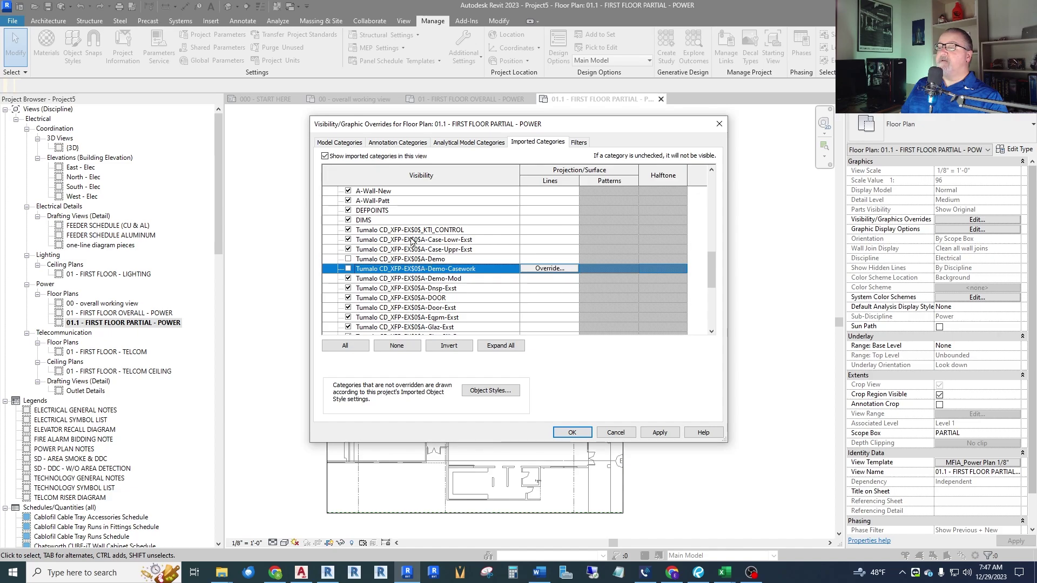
Show the DWG's A-Grid-Symb-8 layer and hide its A-Grid-Symb-16 and A-Grid-Lin-16 layers in the partial plan.
{"action": "scroll", "coordinate": [437, 200], "scroll_direction": "down", "scroll_amount": 8}
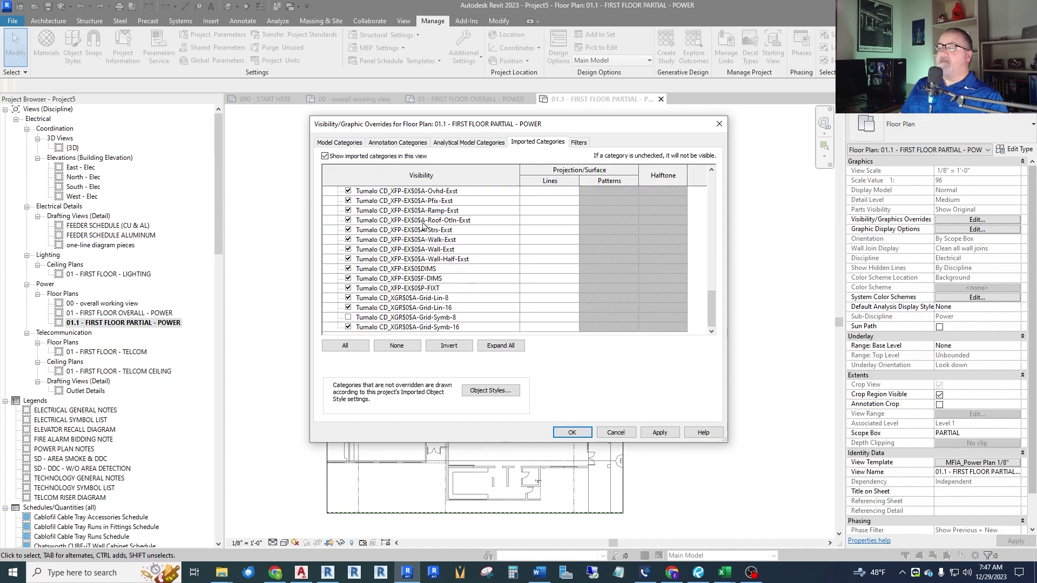
{"action": "left_click", "coordinate": [348, 318]}
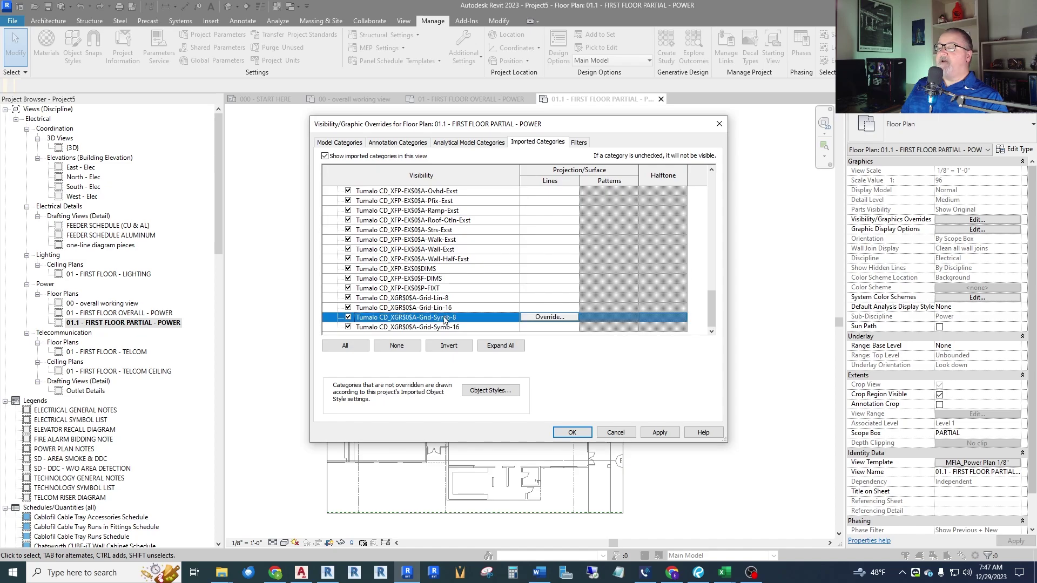
{"action": "left_click", "coordinate": [348, 328]}
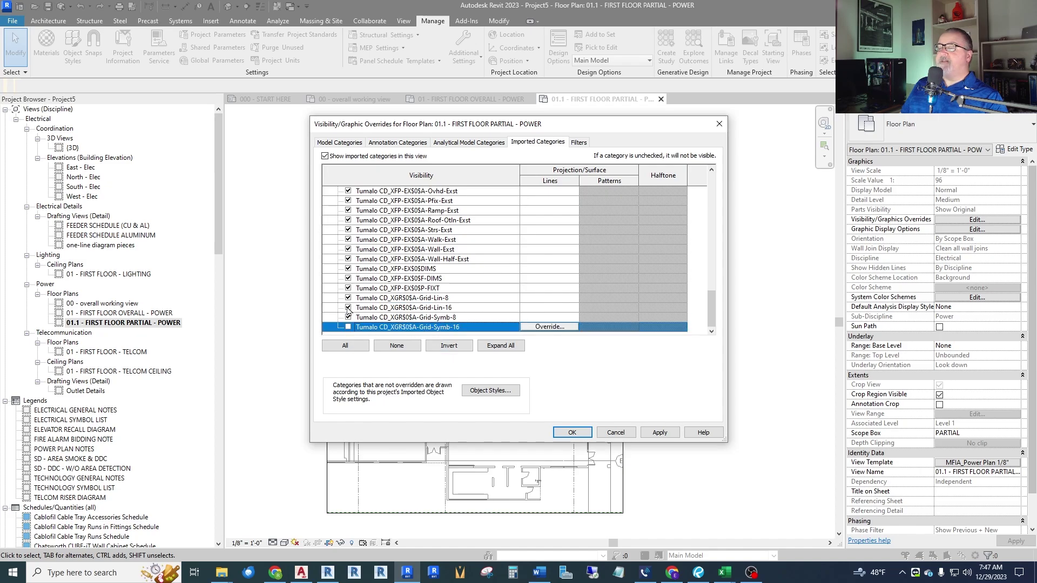
{"action": "left_click", "coordinate": [348, 308]}
{"action": "left_click", "coordinate": [572, 432]}
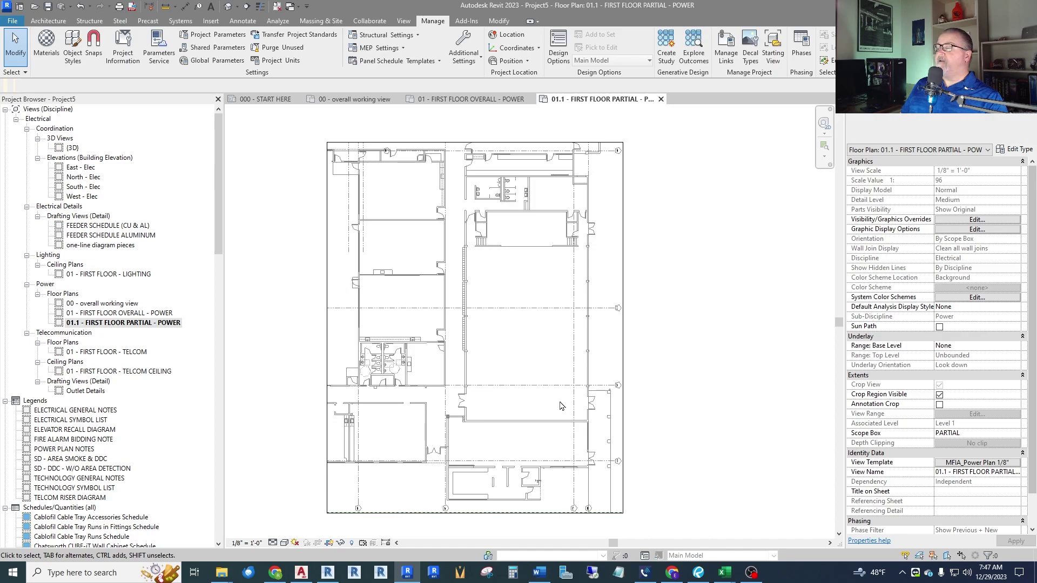
{"action": "scroll", "coordinate": [615, 175], "scroll_direction": "up", "scroll_amount": 2}
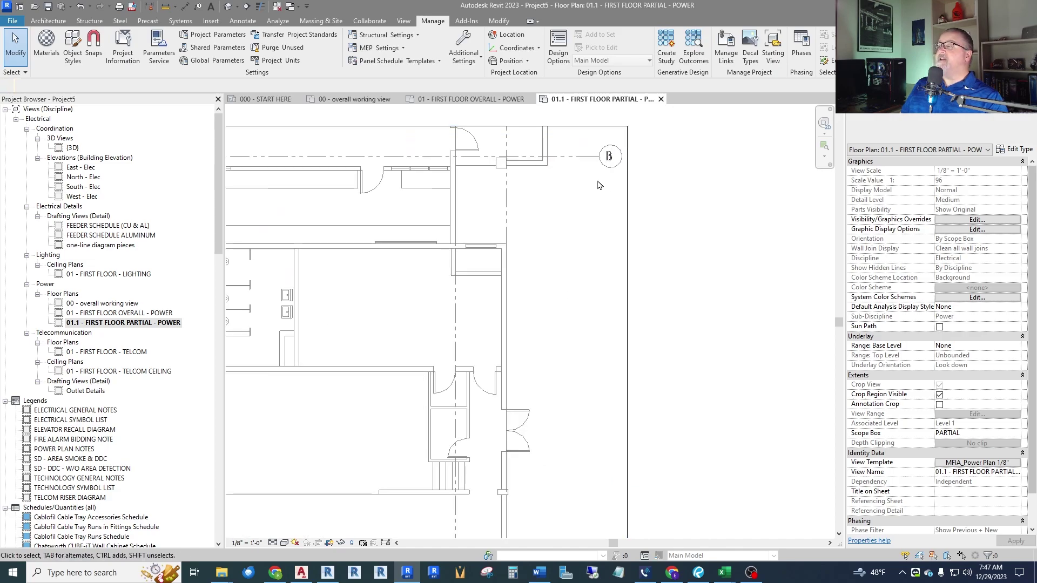
{"action": "scroll", "coordinate": [632, 164], "scroll_direction": "down", "scroll_amount": 2}
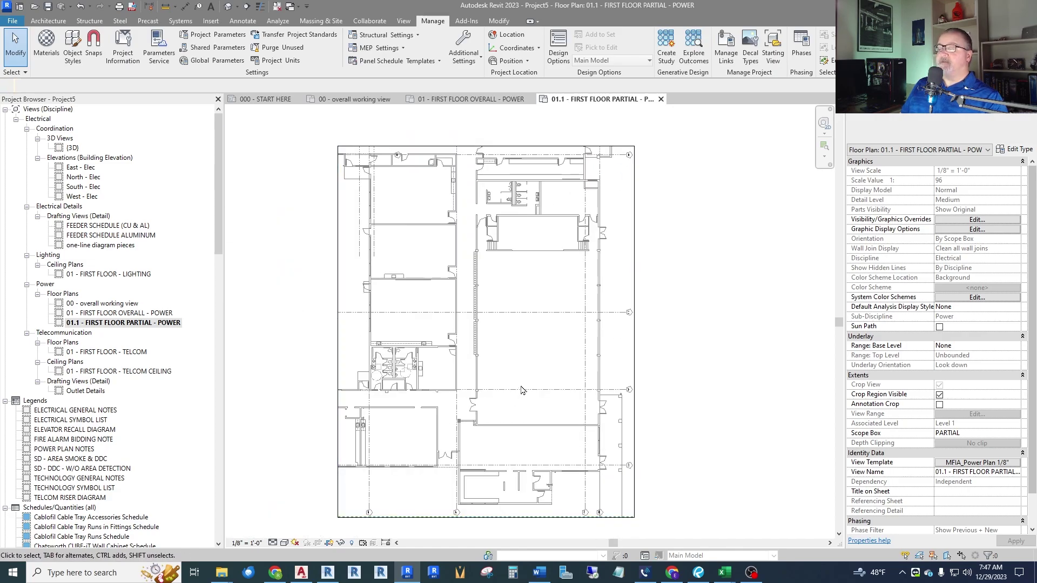
{"action": "scroll", "coordinate": [535, 378], "scroll_direction": "down", "scroll_amount": 2}
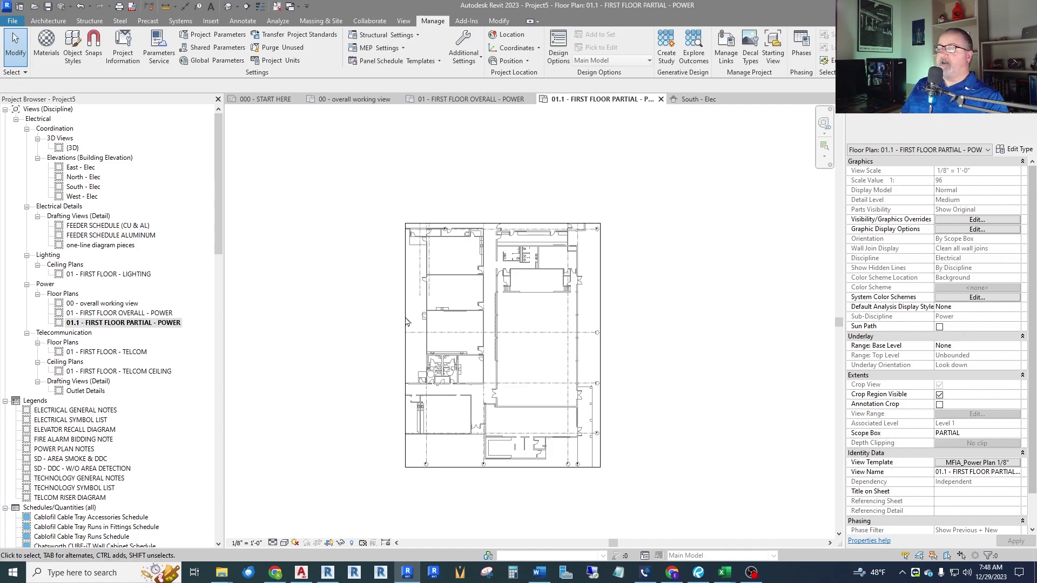
In the South - Elec elevation, create a level similar to Level 1, aligned with its ends and 15' - 0" above it.
{"action": "double_click", "coordinate": [77, 188]}
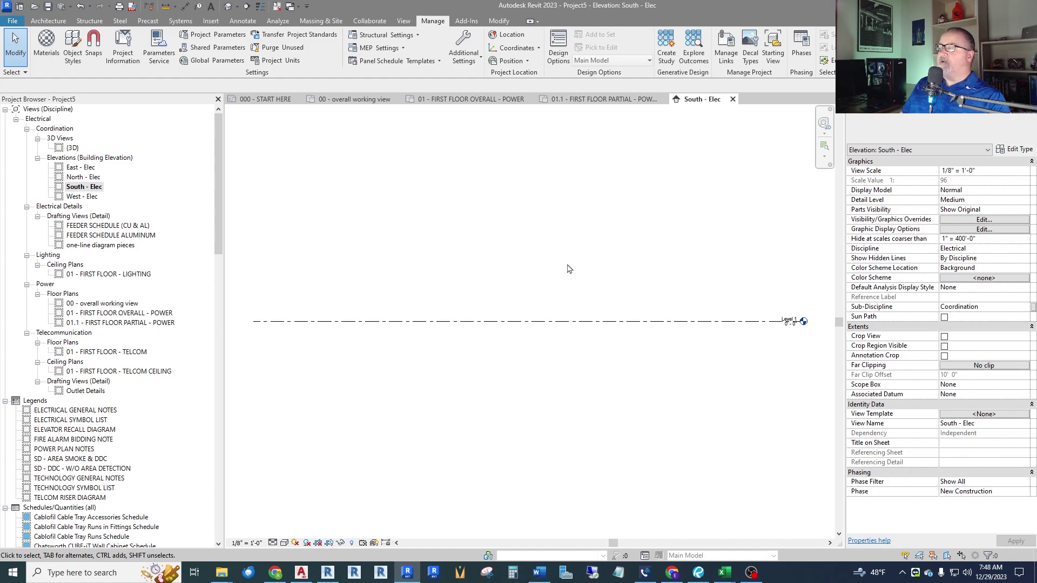
{"action": "left_click", "coordinate": [319, 322]}
{"action": "right_click", "coordinate": [319, 322]}
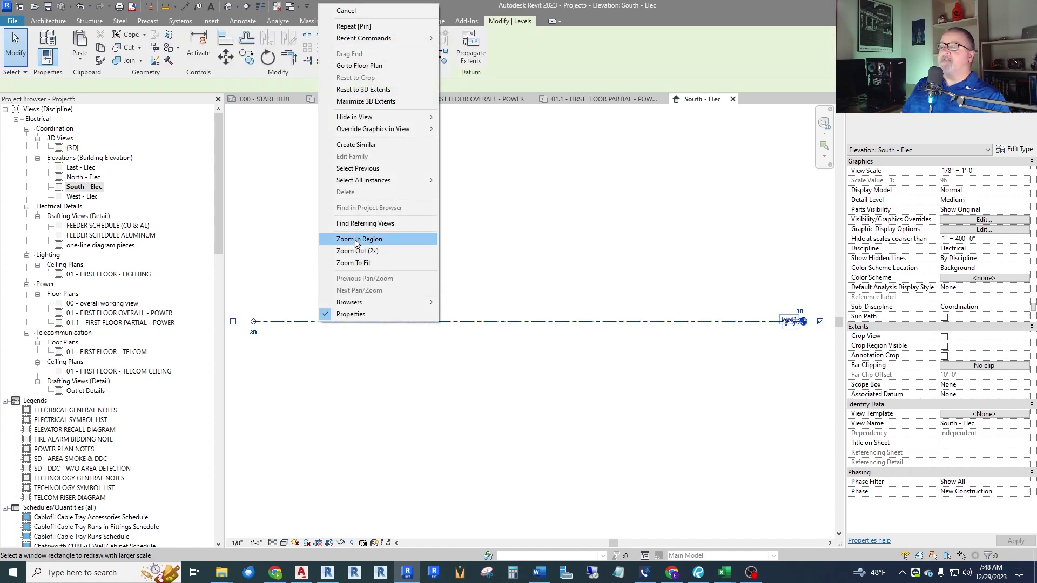
{"action": "left_click", "coordinate": [356, 144]}
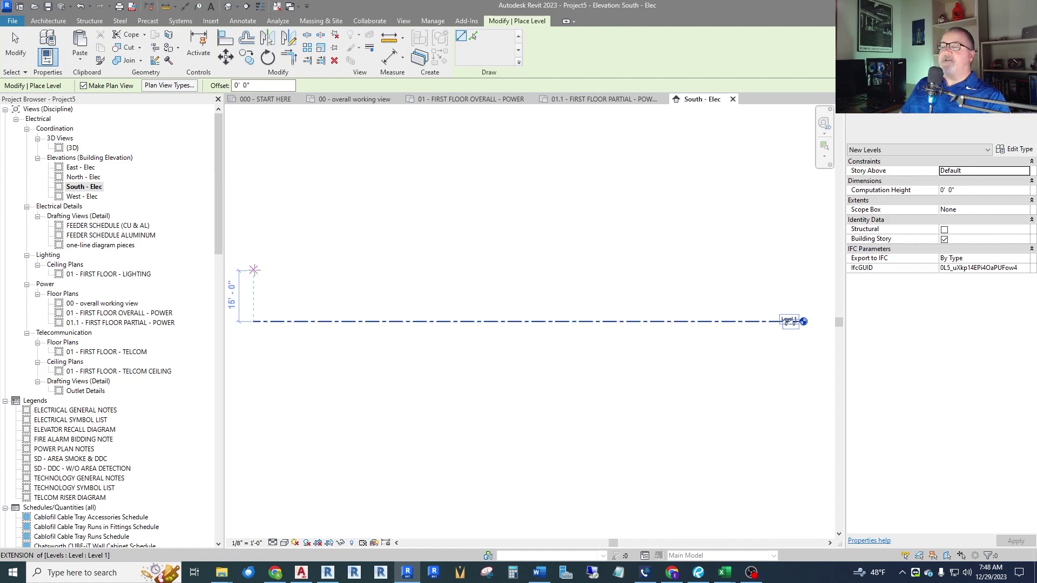
{"action": "left_click", "coordinate": [254, 269]}
{"action": "left_click", "coordinate": [802, 270]}
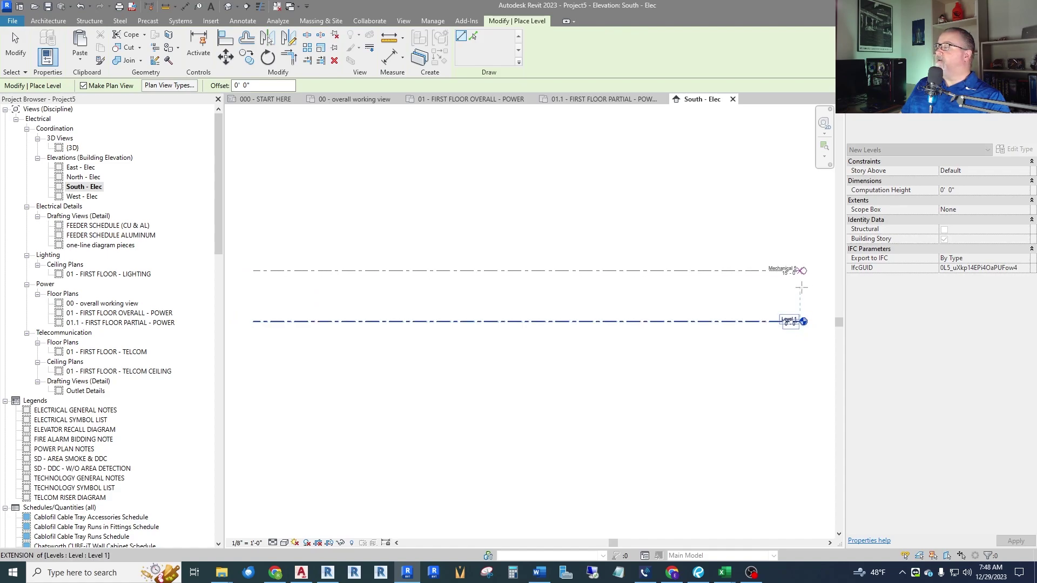
{"action": "key", "text": "Escape"}
{"action": "key", "text": "Escape"}
Rename the level 15' - 0" above Level 1 as Loft, without renaming the corresponding views.
{"action": "scroll", "coordinate": [529, 245], "scroll_direction": "up", "scroll_amount": 3}
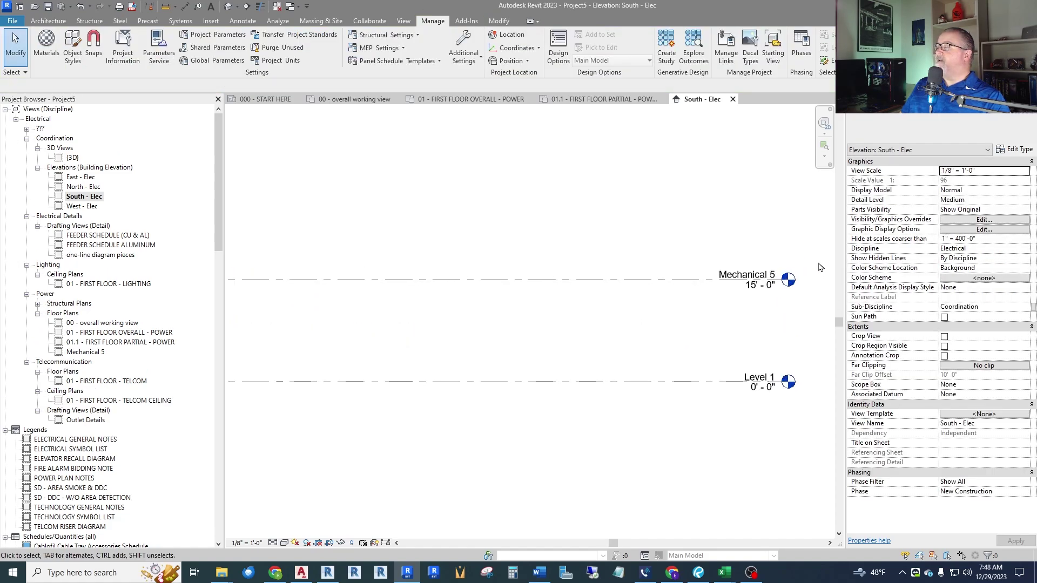
{"action": "scroll", "coordinate": [621, 187], "scroll_direction": "down", "scroll_amount": 2}
{"action": "scroll", "coordinate": [649, 192], "scroll_direction": "up", "scroll_amount": 5}
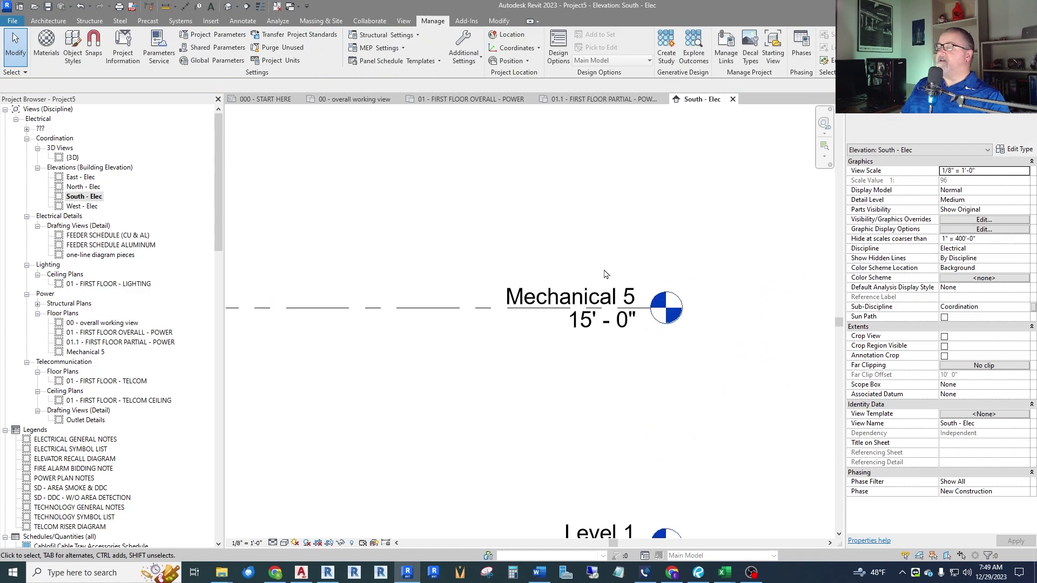
{"action": "left_click", "coordinate": [576, 301]}
{"action": "left_click", "coordinate": [616, 299]}
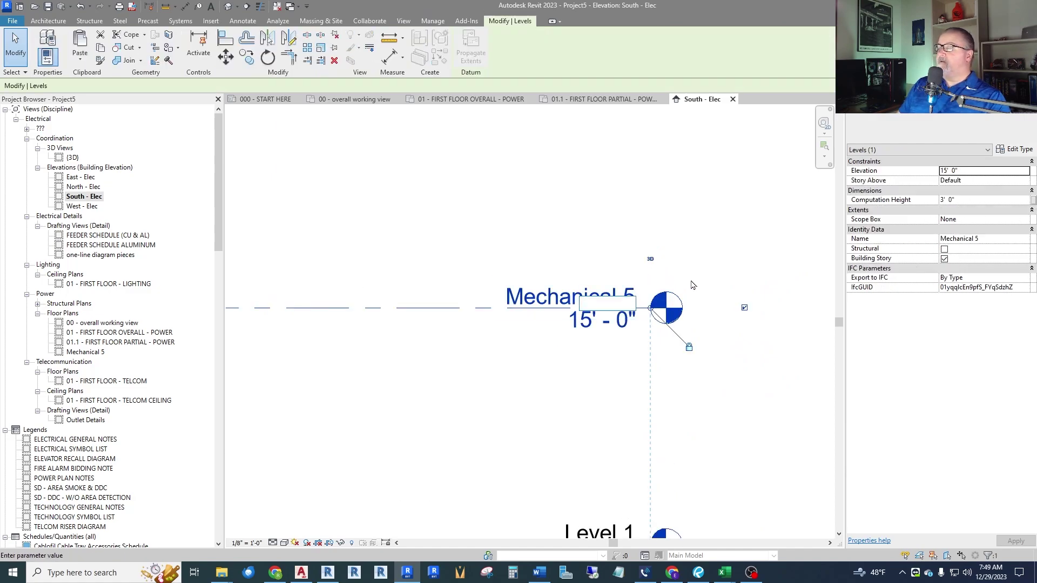
{"action": "key", "text": "Return"}
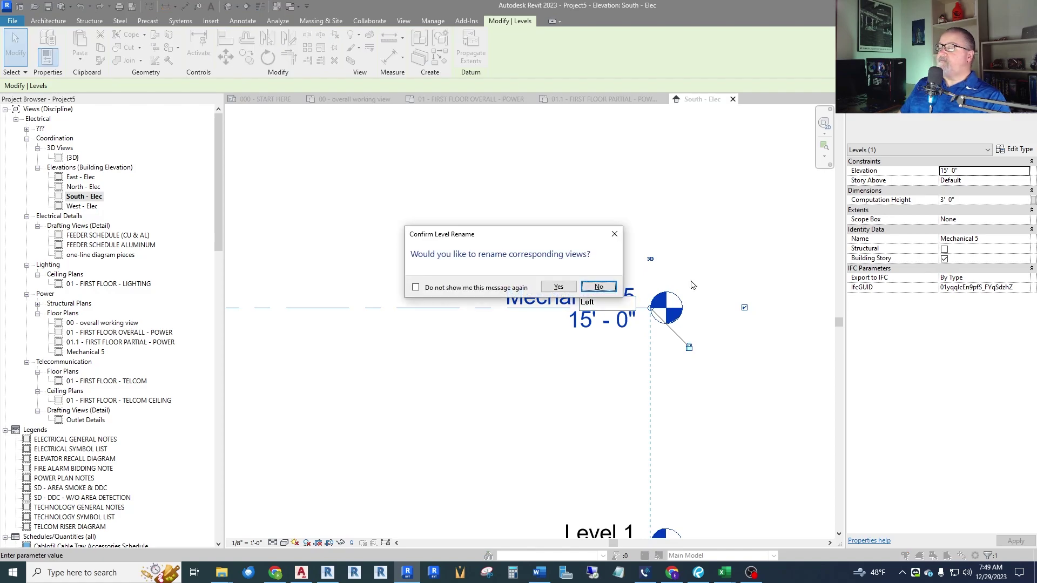
{"action": "left_click", "coordinate": [597, 287]}
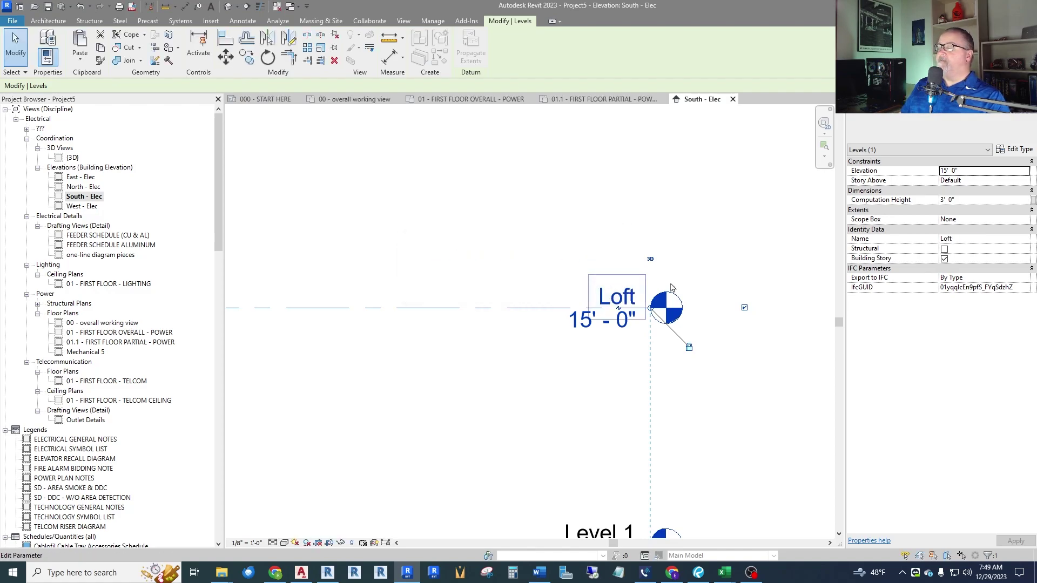
{"action": "scroll", "coordinate": [727, 280], "scroll_direction": "down", "scroll_amount": 3}
{"action": "left_click", "coordinate": [726, 292]}
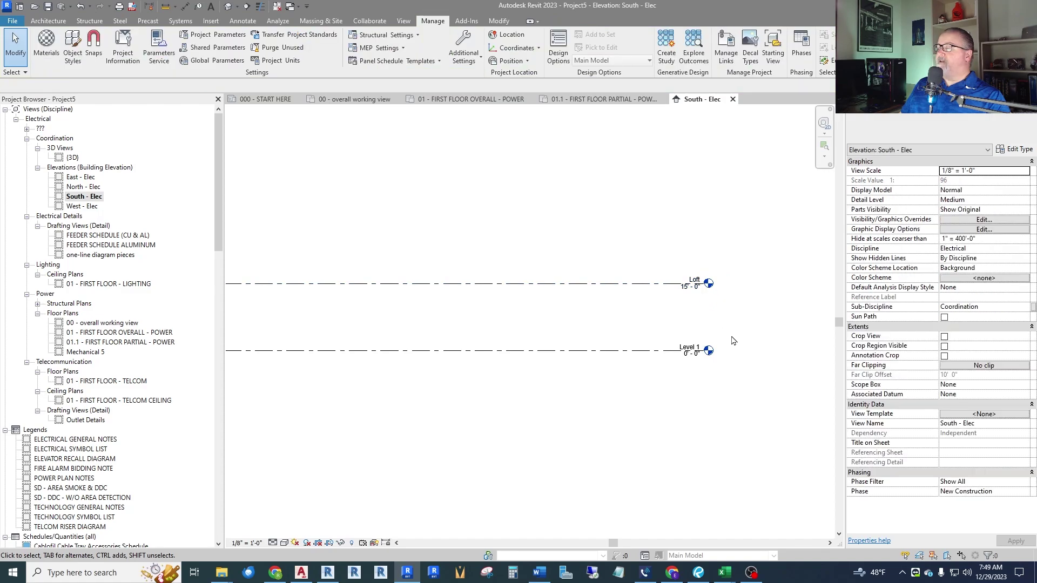
Create a level similar to Loft, aligned with its ends and 15' - 0" above it.
{"action": "scroll", "coordinate": [705, 318], "scroll_direction": "down", "scroll_amount": 3}
{"action": "scroll", "coordinate": [597, 283], "scroll_direction": "up", "scroll_amount": 2}
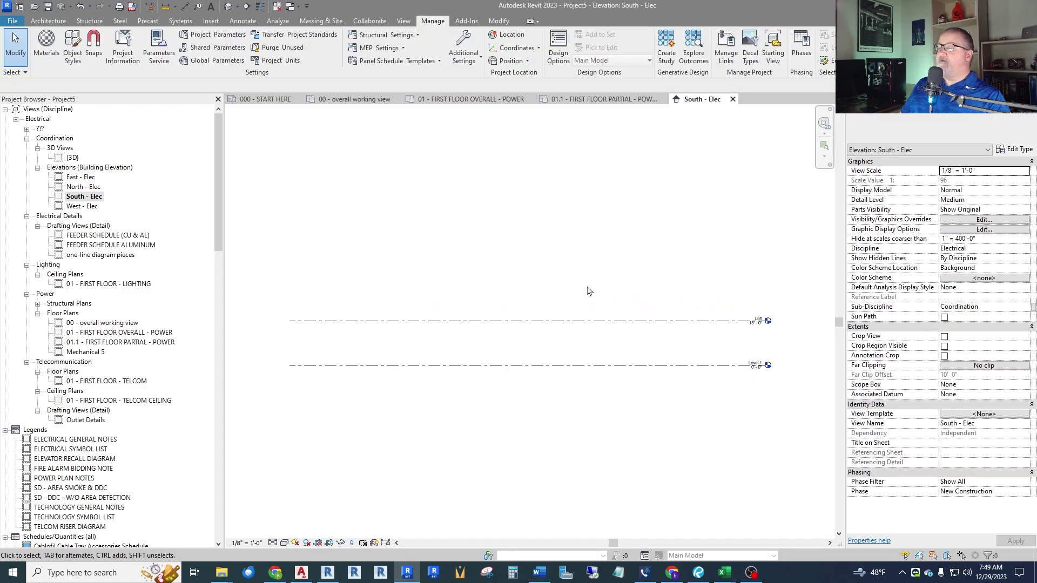
{"action": "right_click", "coordinate": [550, 323]}
{"action": "left_click", "coordinate": [586, 144]}
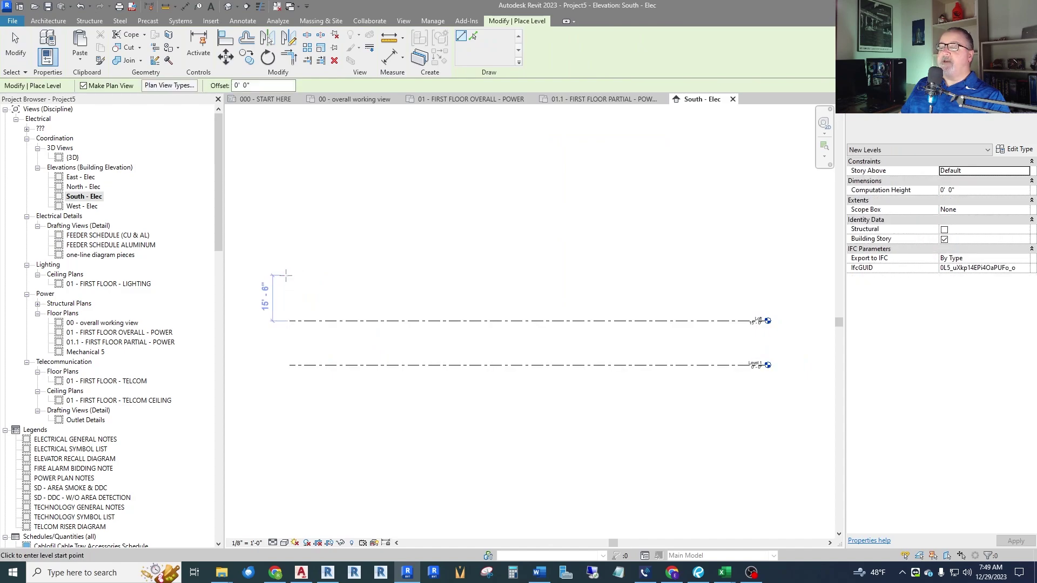
{"action": "left_click", "coordinate": [290, 276]}
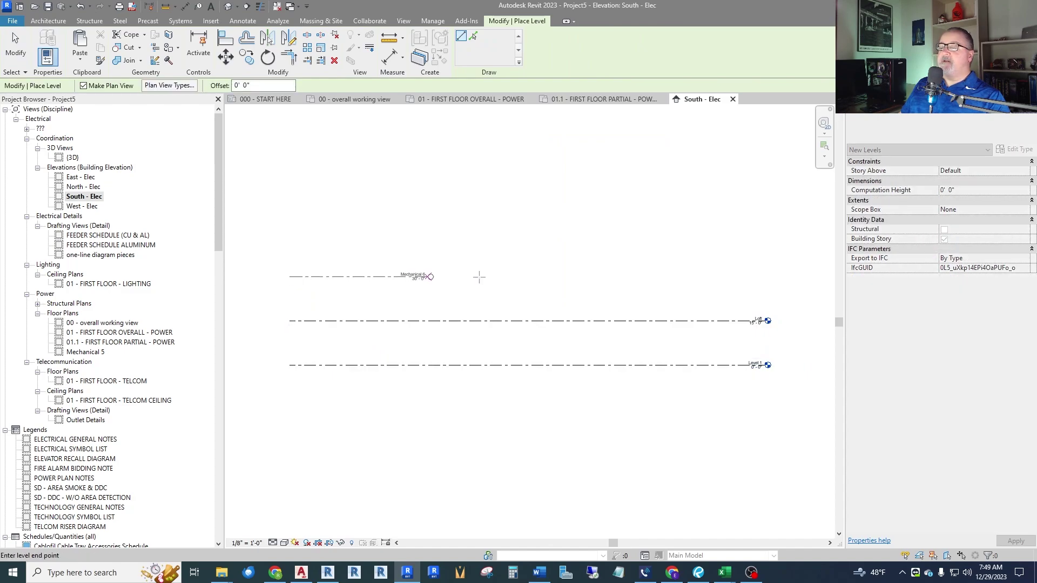
{"action": "left_click", "coordinate": [768, 277]}
{"action": "key", "text": "Escape"}
{"action": "key", "text": "Escape"}
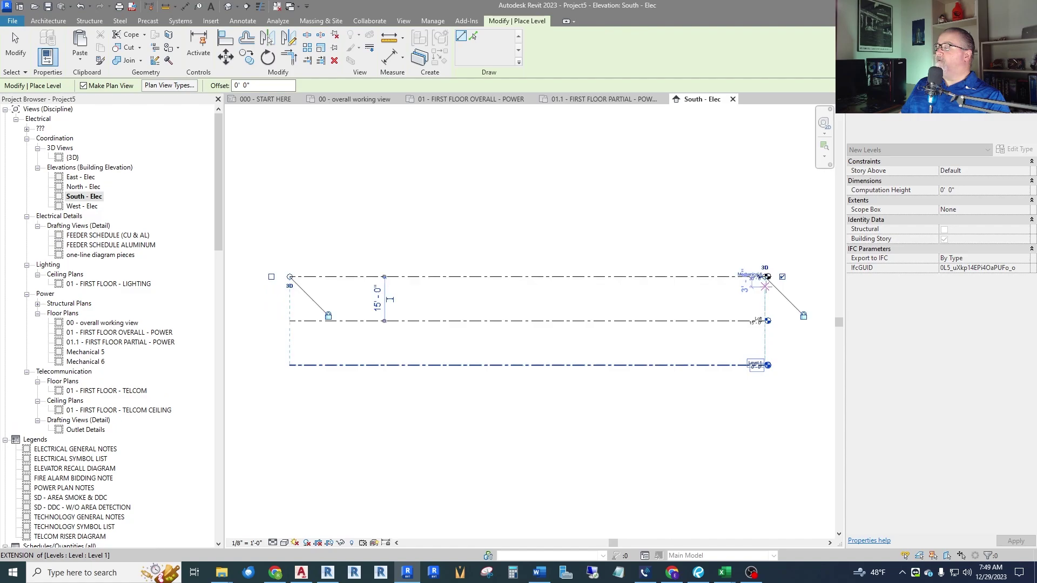
Rename the uppermost level as Roof, without renaming the corresponding views.
{"action": "scroll", "coordinate": [760, 273], "scroll_direction": "up", "scroll_amount": 3}
{"action": "left_click", "coordinate": [679, 279]}
{"action": "left_click", "coordinate": [679, 279]}
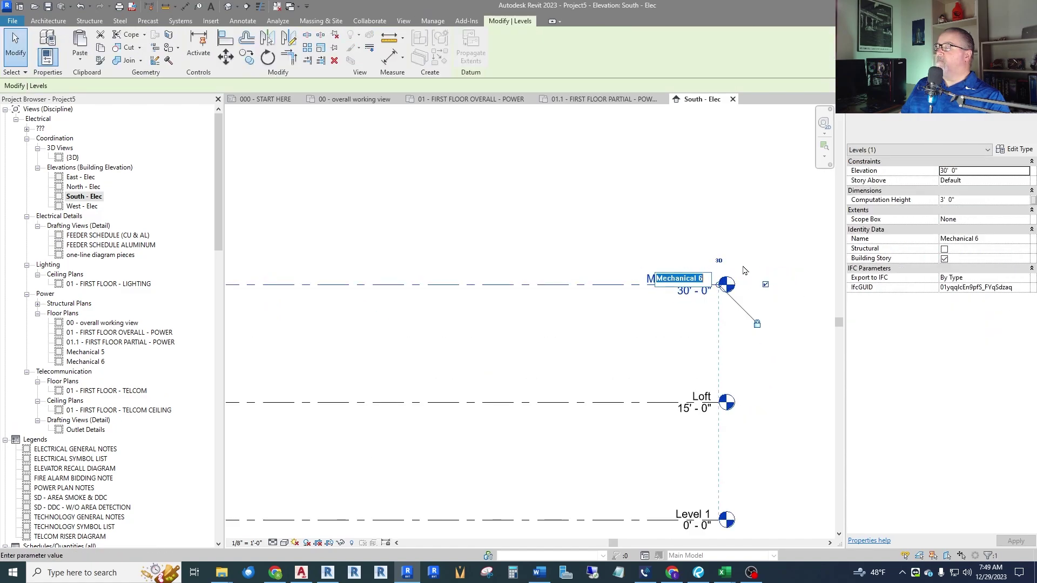
{"action": "type", "text": "Roof"}
{"action": "key", "text": "Return"}
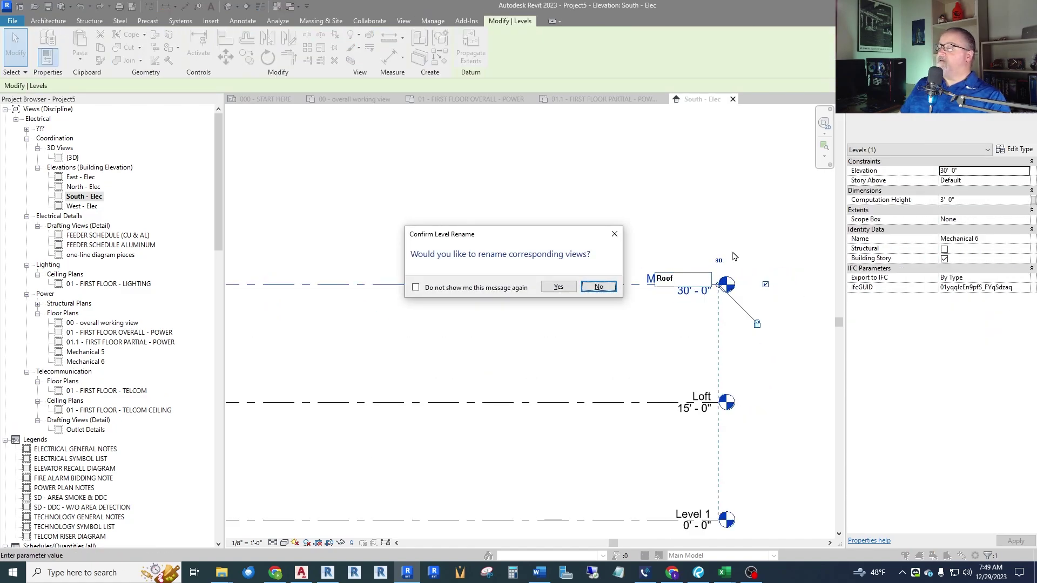
{"action": "left_click", "coordinate": [598, 283]}
{"action": "key", "text": "Escape"}
{"action": "scroll", "coordinate": [729, 265], "scroll_direction": "down", "scroll_amount": 5}
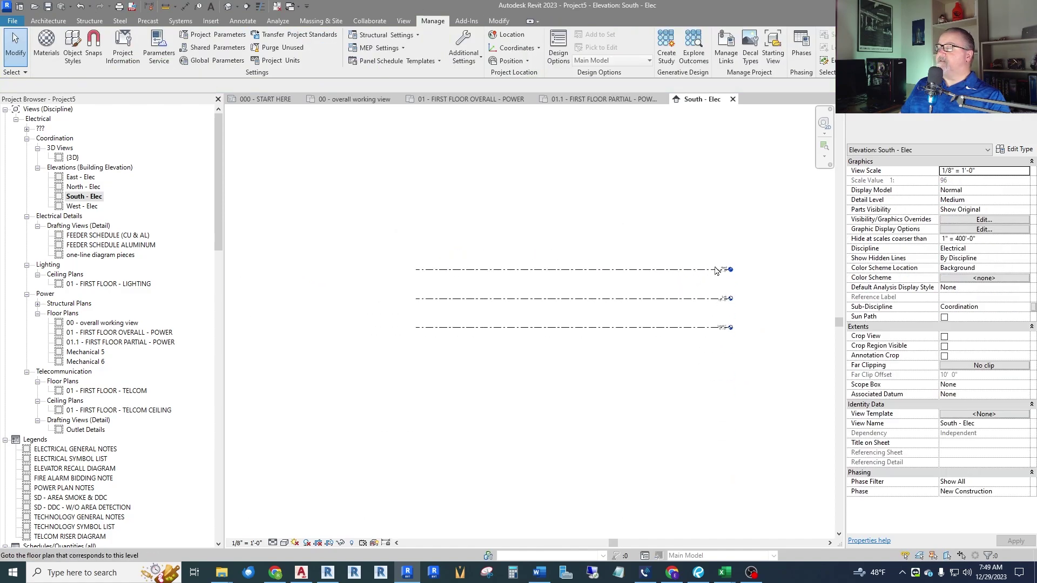
Check the Mechanical 5 plan's properties, and examine the restroom and stage walls in the 01.1 - FIRST FLOOR PARTIAL - POWER plan.
{"action": "left_click", "coordinate": [86, 353]}
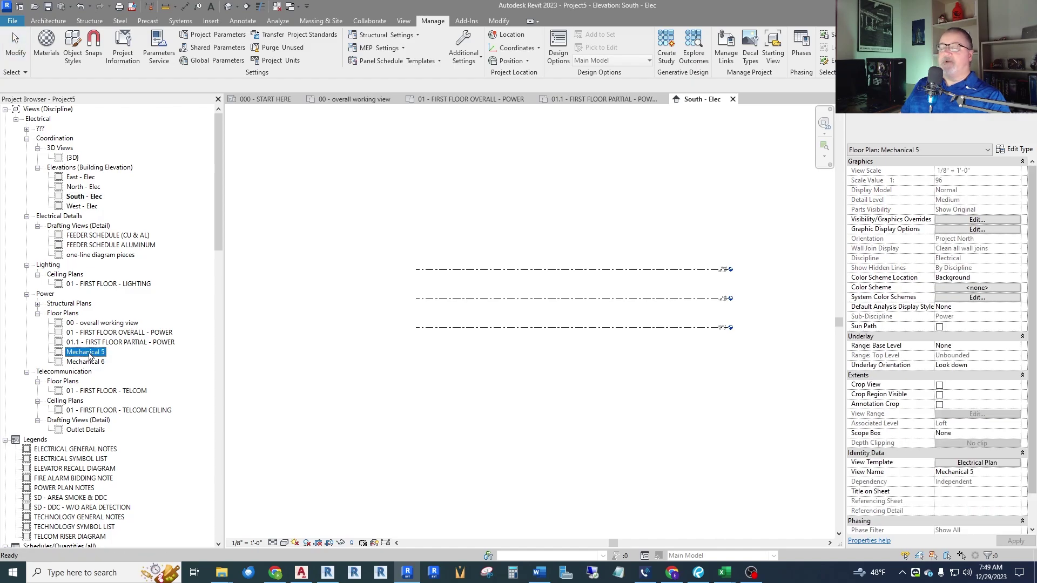
{"action": "double_click", "coordinate": [120, 343]}
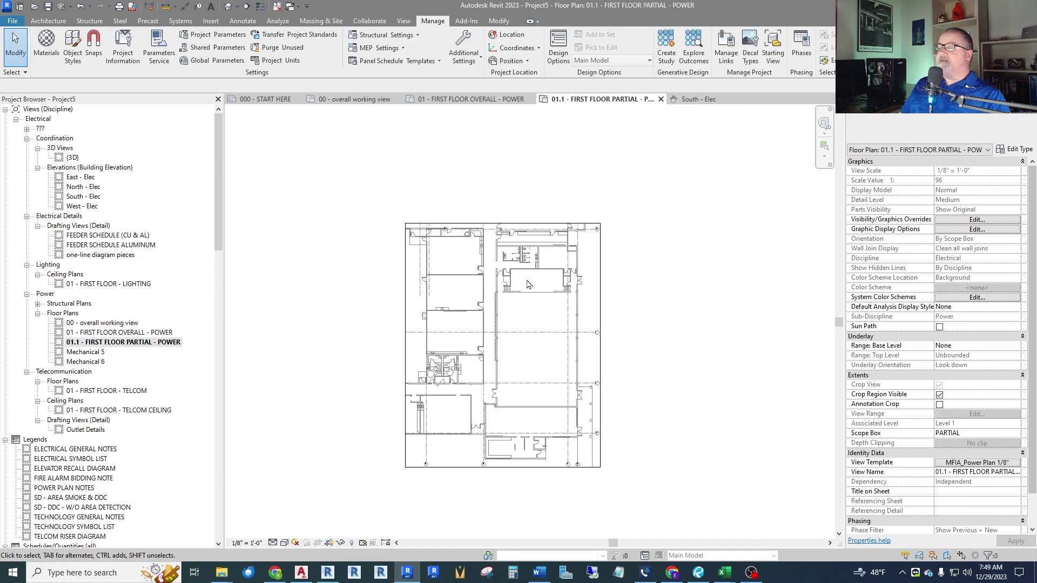
{"action": "scroll", "coordinate": [542, 285], "scroll_direction": "up", "scroll_amount": 5}
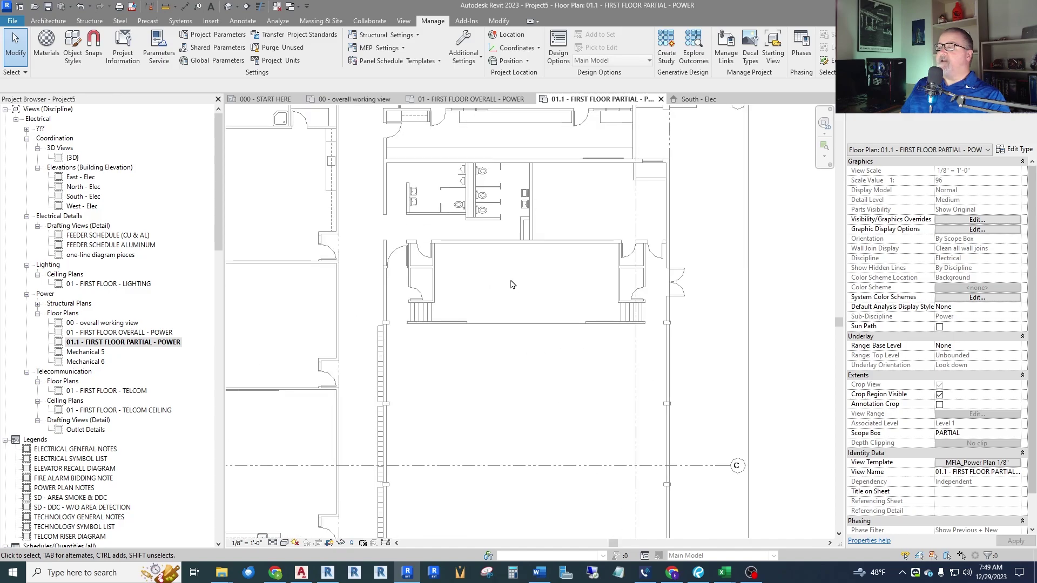
{"action": "scroll", "coordinate": [512, 285], "scroll_direction": "down", "scroll_amount": 4}
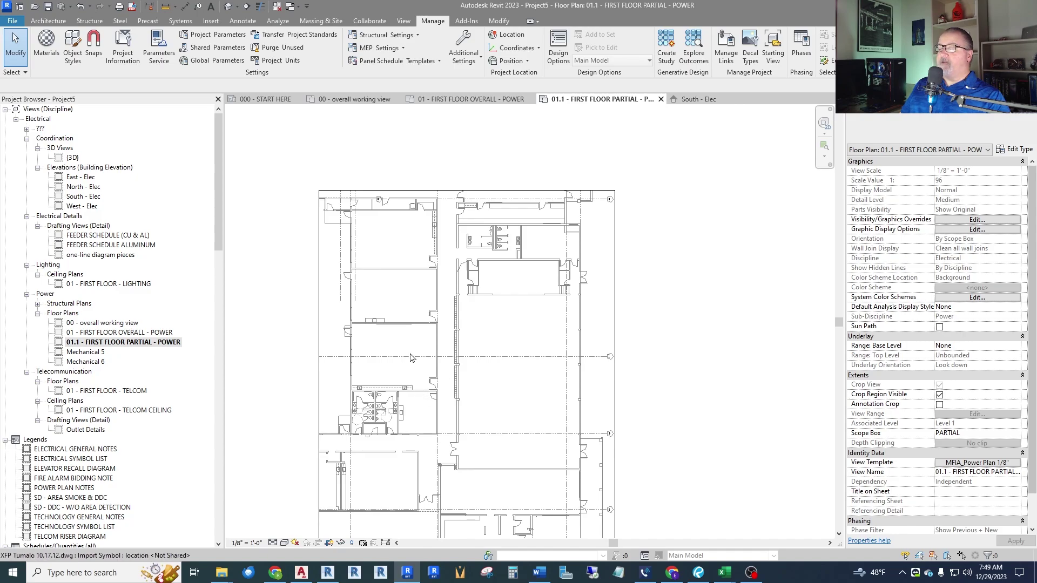
{"action": "scroll", "coordinate": [489, 235], "scroll_direction": "up", "scroll_amount": 2}
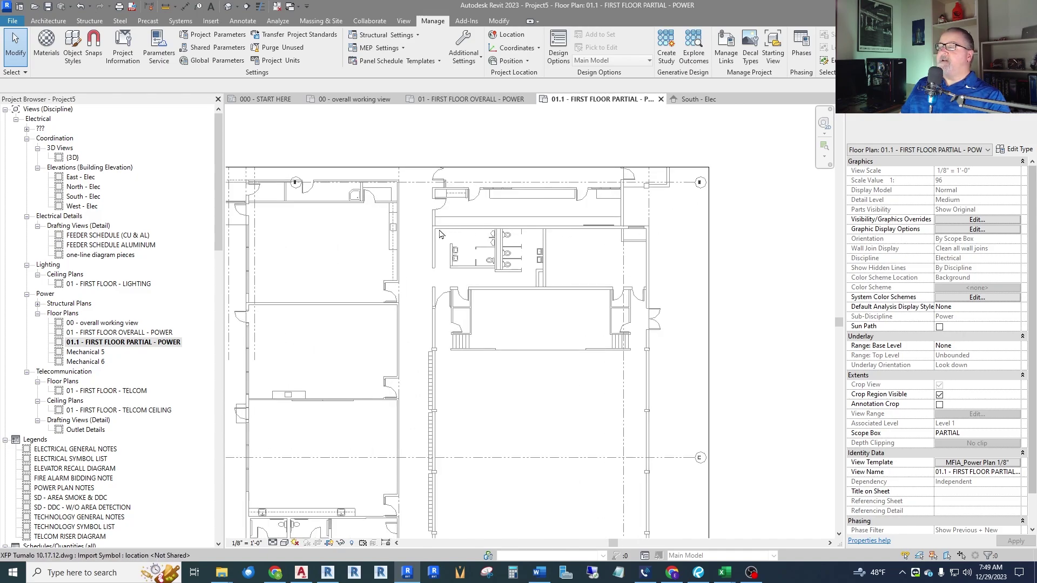
{"action": "scroll", "coordinate": [430, 270], "scroll_direction": "down", "scroll_amount": 3}
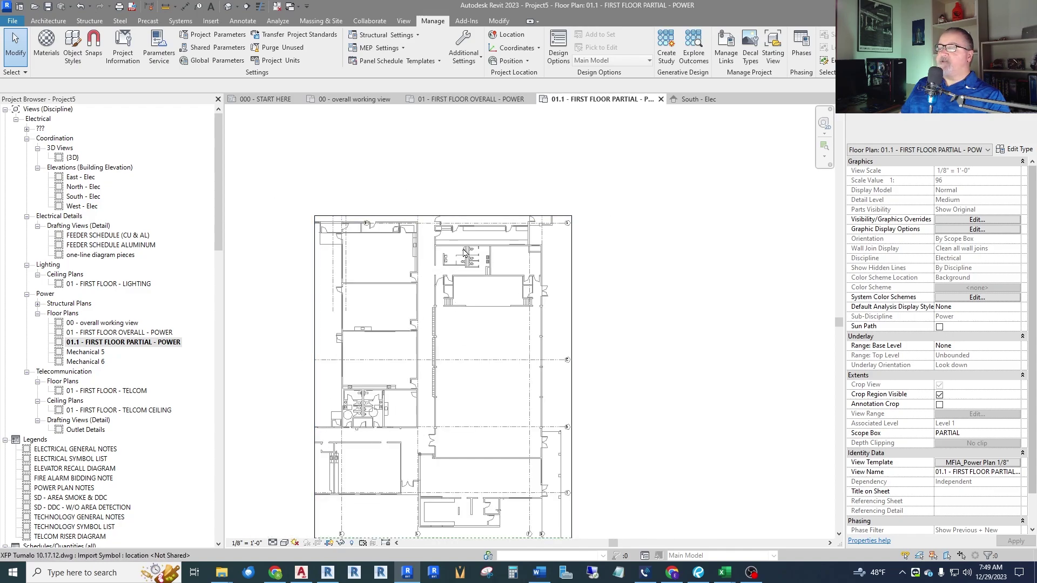
{"action": "scroll", "coordinate": [461, 252], "scroll_direction": "up", "scroll_amount": 3}
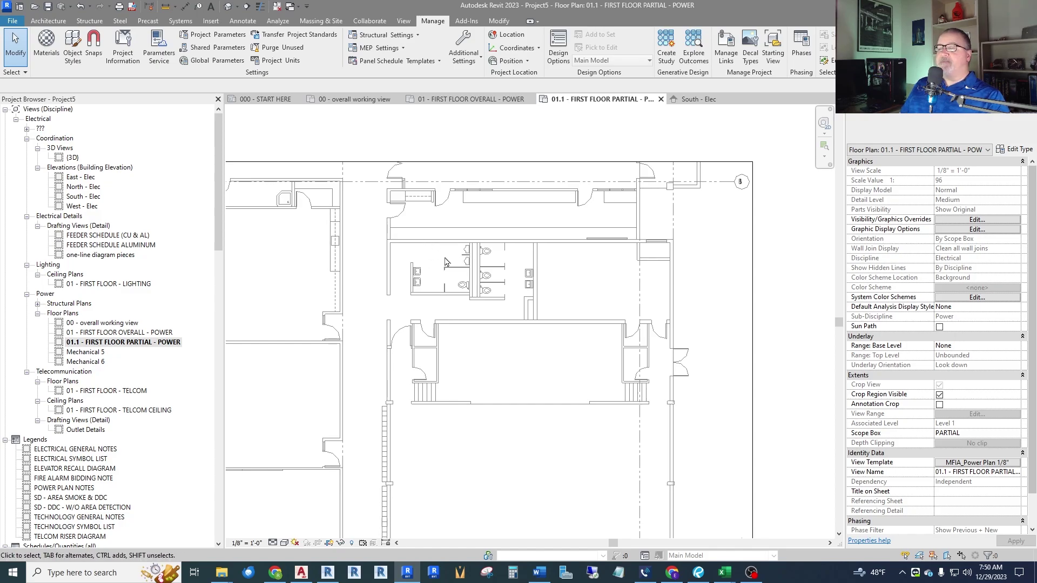
{"action": "scroll", "coordinate": [454, 262], "scroll_direction": "down", "scroll_amount": 2}
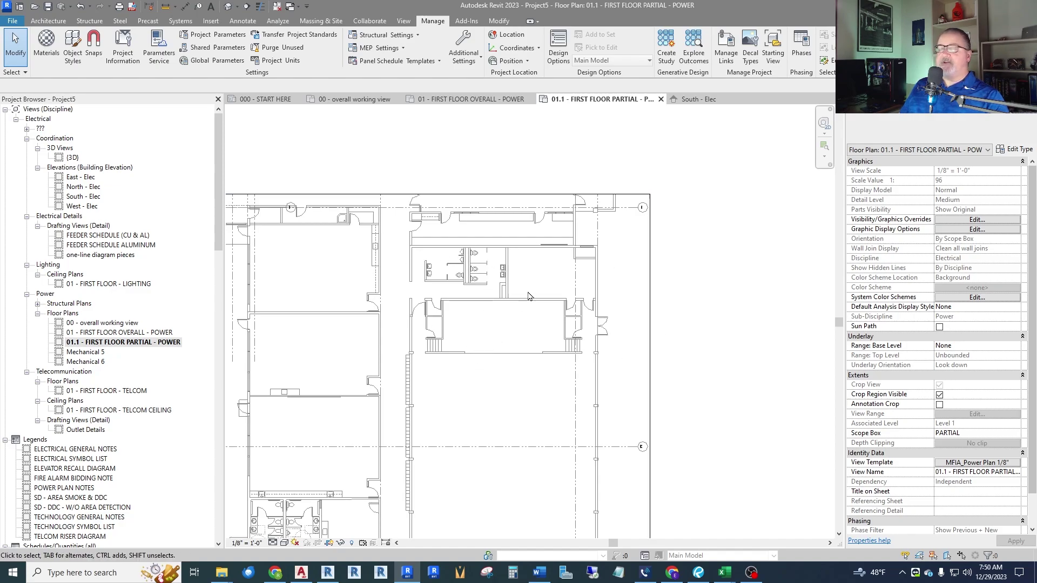
{"action": "scroll", "coordinate": [471, 263], "scroll_direction": "up", "scroll_amount": 3}
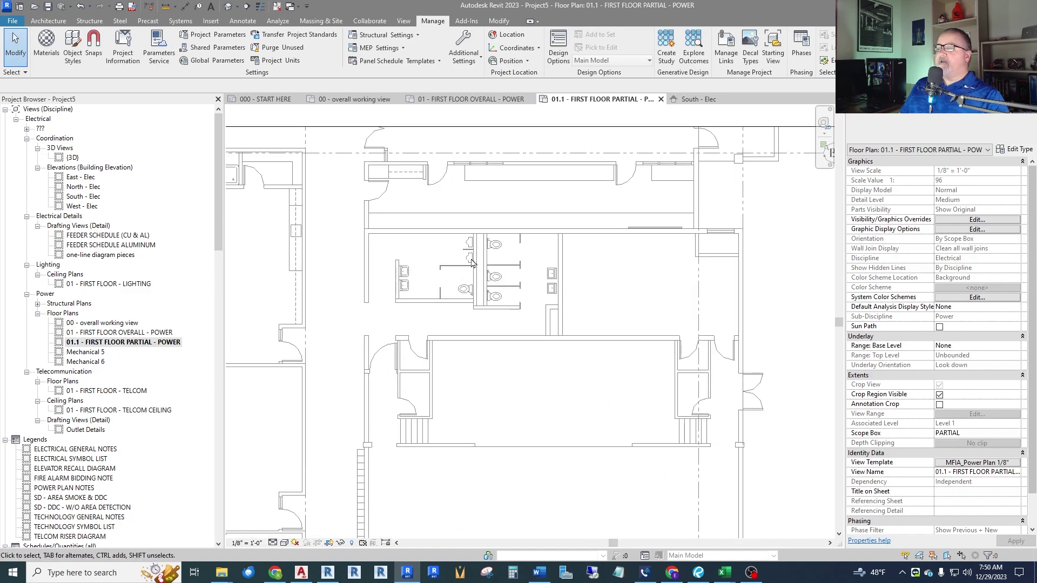
Draw a Generic - 5" architectural wall about 9' - 8" long over the DWG's horizontal wall northeast of the restrooms.
{"action": "left_click", "coordinate": [48, 21]}
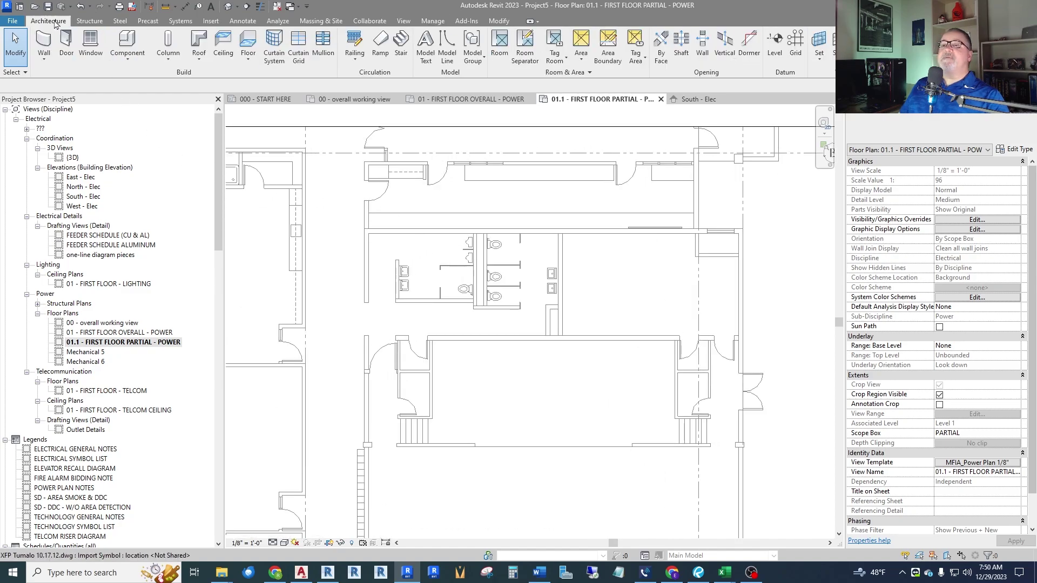
{"action": "left_click", "coordinate": [52, 60]}
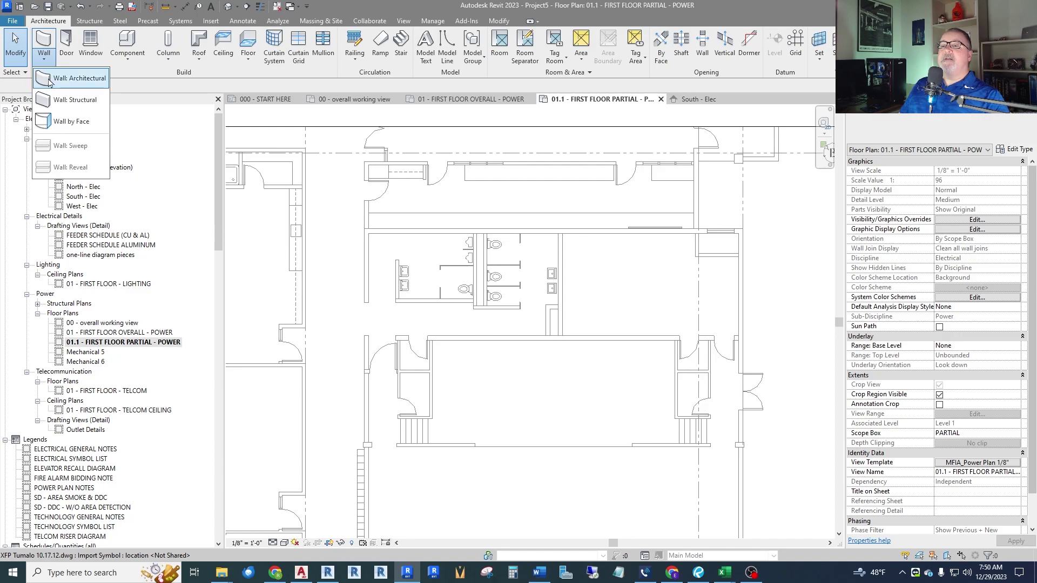
{"action": "left_click", "coordinate": [60, 78]}
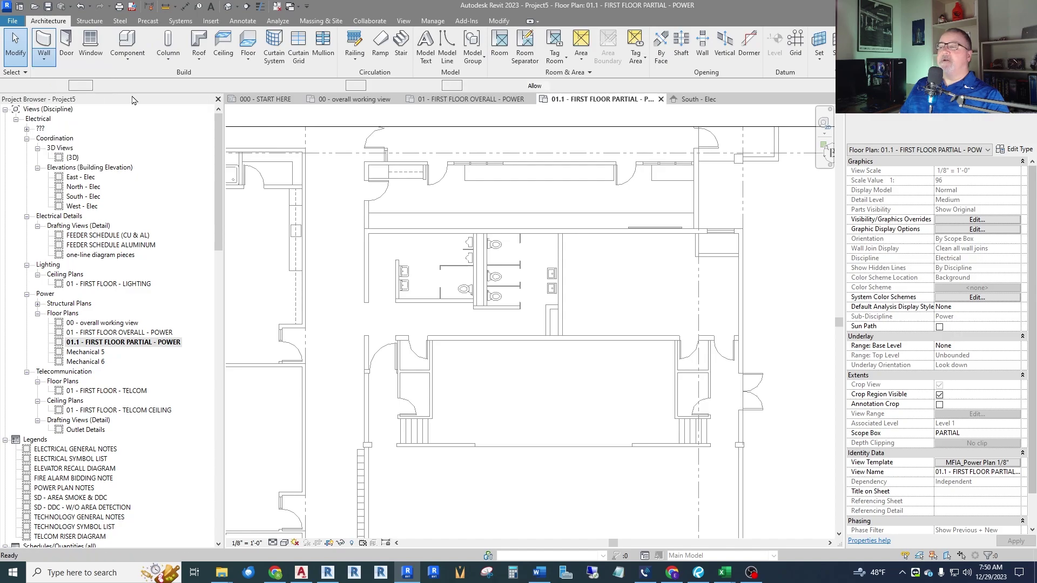
{"action": "left_click", "coordinate": [922, 124]}
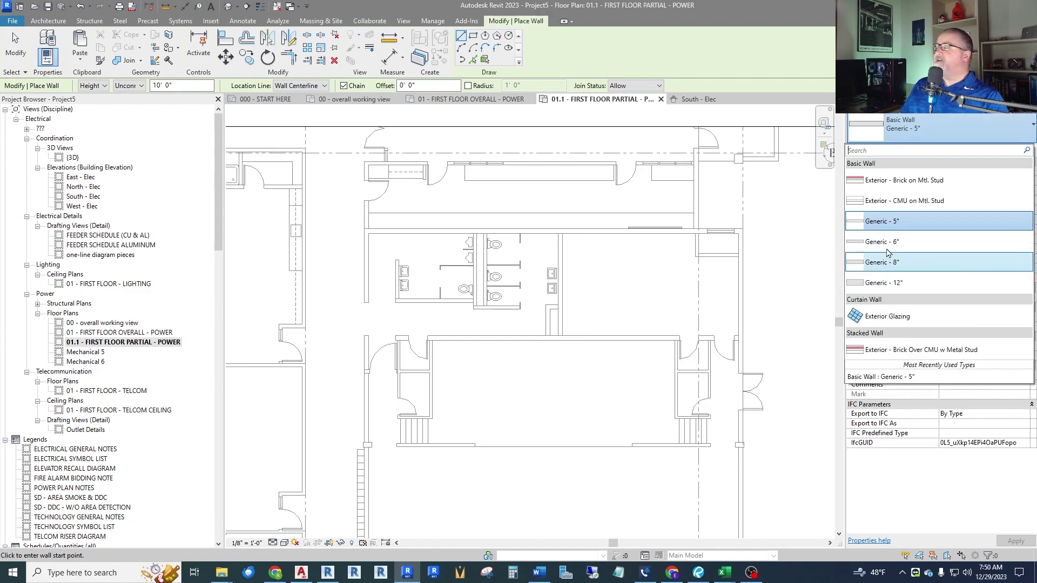
{"action": "left_click", "coordinate": [886, 223]}
{"action": "scroll", "coordinate": [720, 239], "scroll_direction": "up", "scroll_amount": 5}
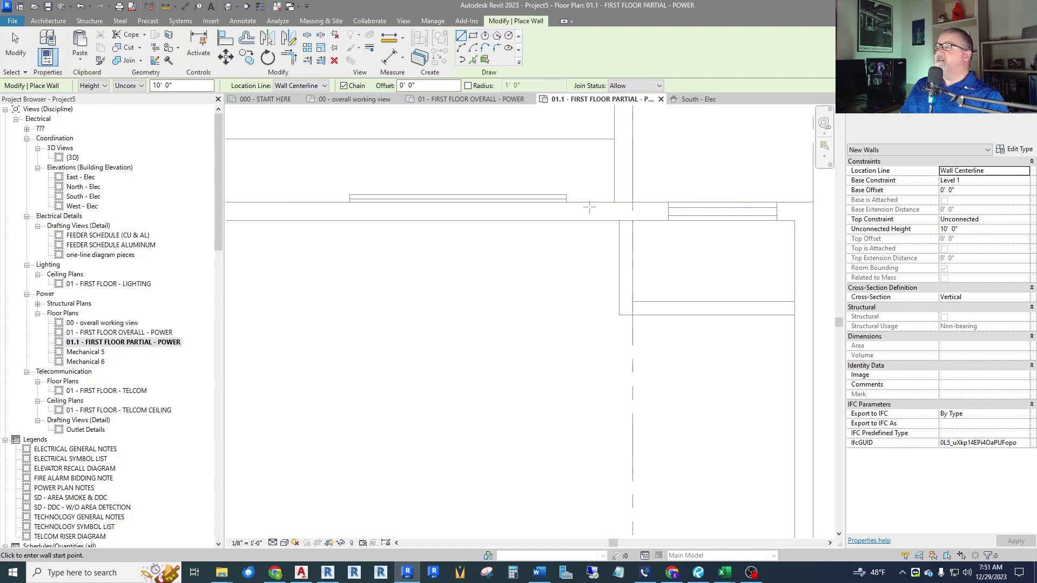
{"action": "scroll", "coordinate": [703, 200], "scroll_direction": "up", "scroll_amount": 3}
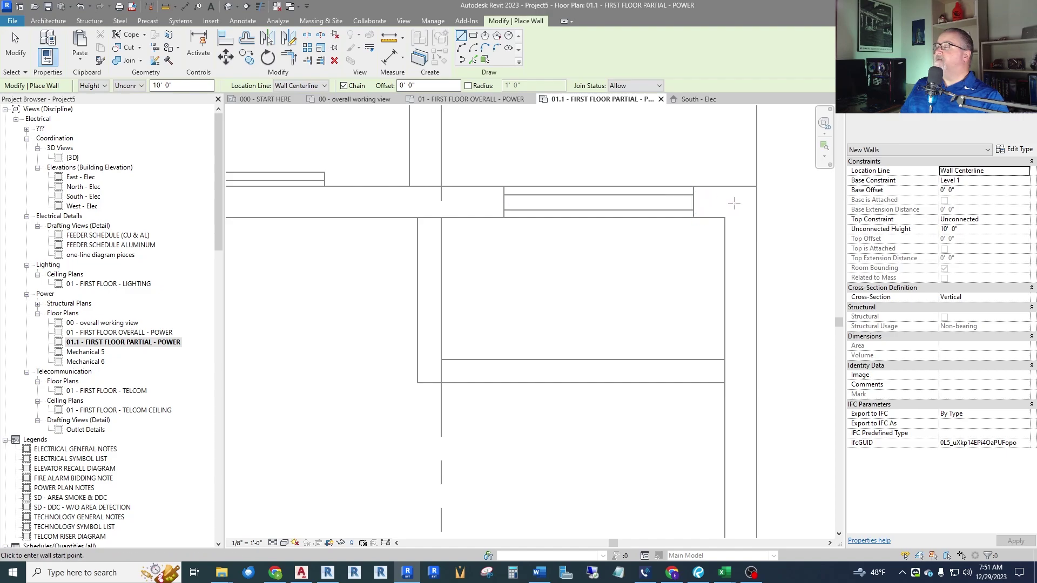
{"action": "left_click", "coordinate": [713, 204]}
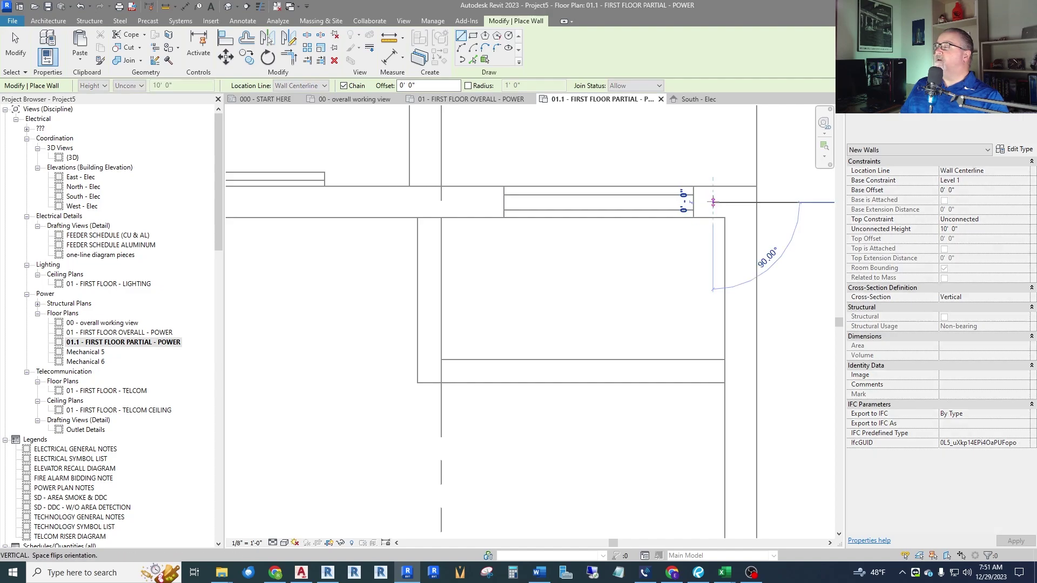
{"action": "scroll", "coordinate": [778, 246], "scroll_direction": "down", "scroll_amount": 2}
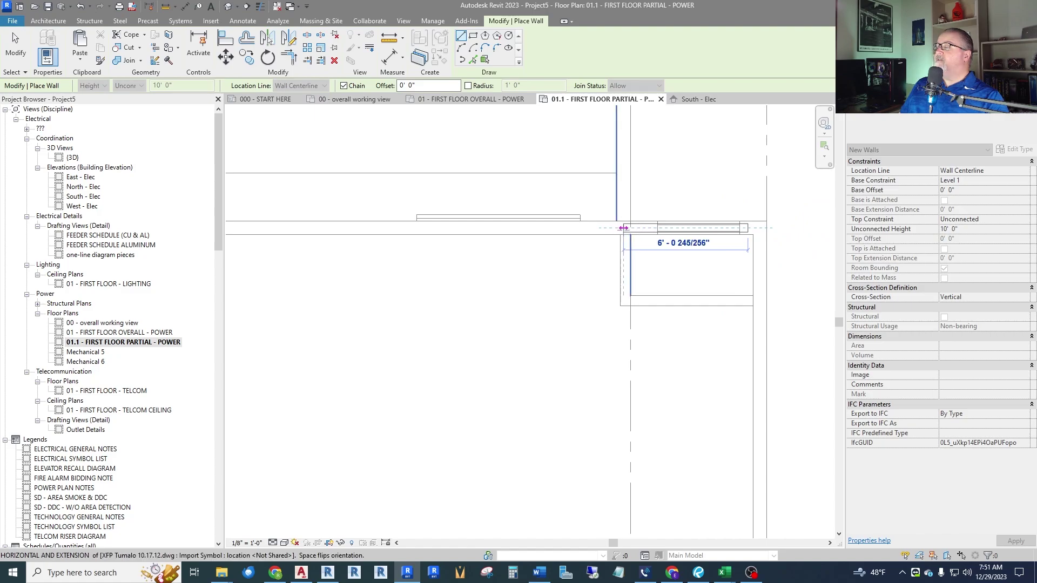
{"action": "scroll", "coordinate": [623, 228], "scroll_direction": "up", "scroll_amount": 2}
{"action": "left_click", "coordinate": [512, 227]}
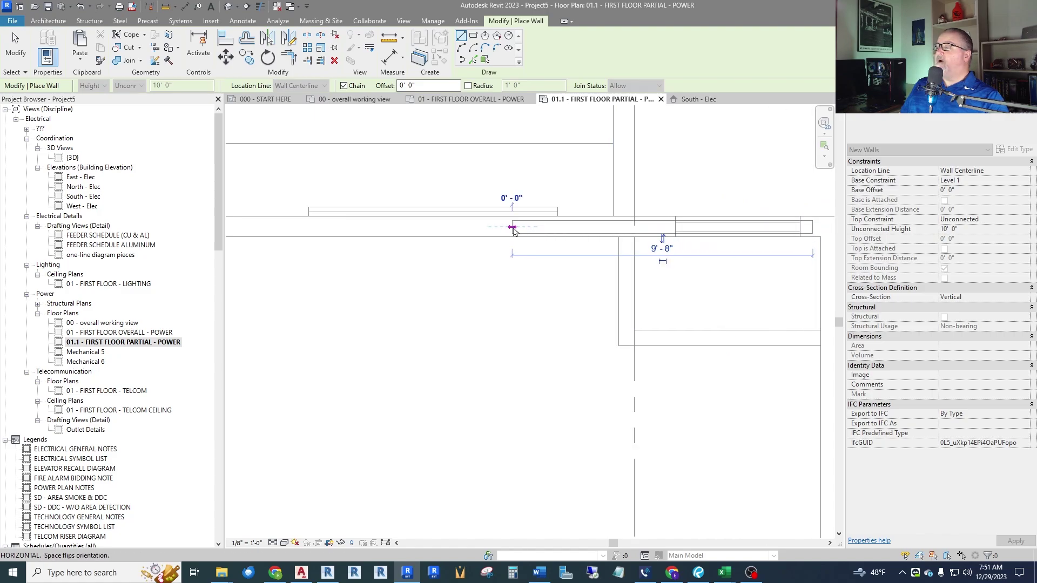
{"action": "key", "text": "Escape"}
{"action": "key", "text": "Escape"}
Finish placing the wall and enable selecting elements by face.
{"action": "left_click", "coordinate": [542, 227]}
{"action": "key", "text": "Escape"}
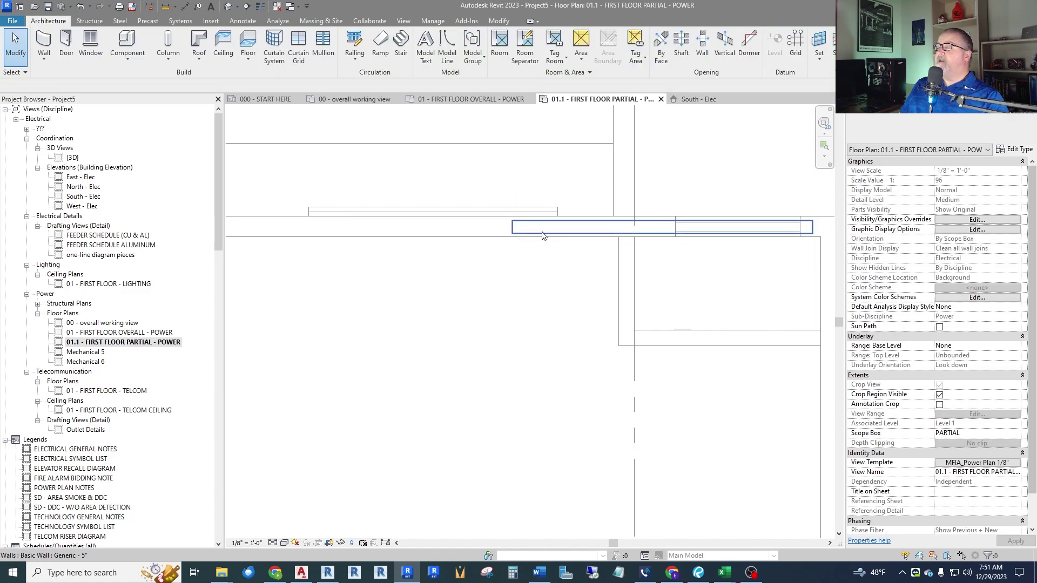
{"action": "left_click", "coordinate": [561, 227]}
{"action": "key", "text": "Escape"}
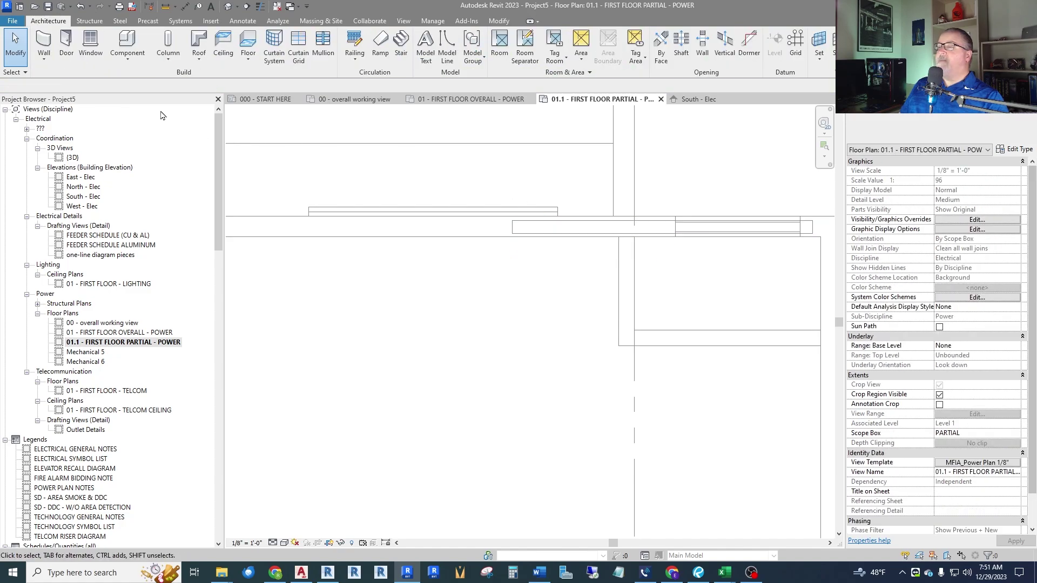
{"action": "left_click", "coordinate": [12, 75]}
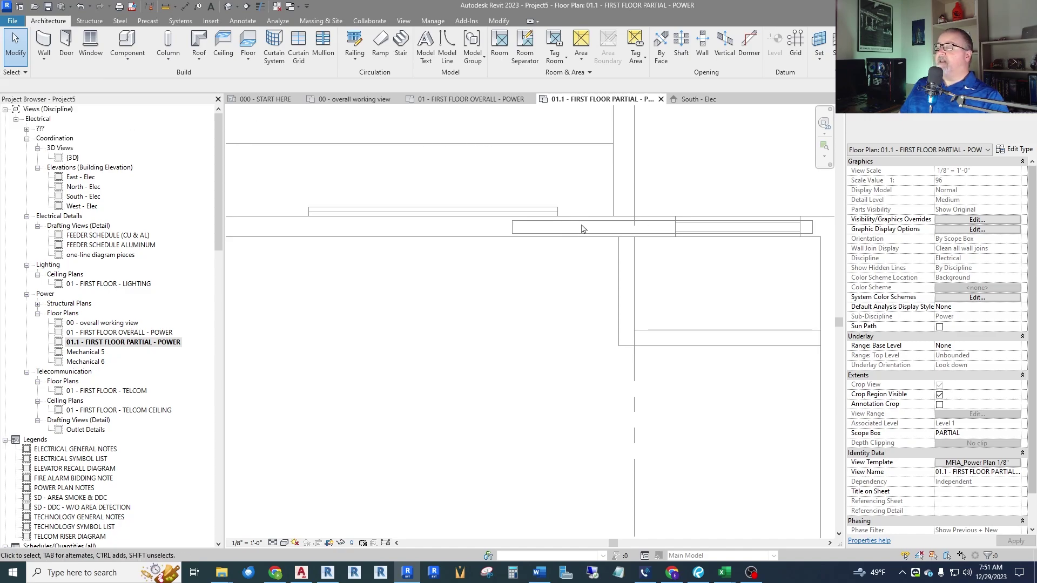
{"action": "left_click", "coordinate": [21, 72]}
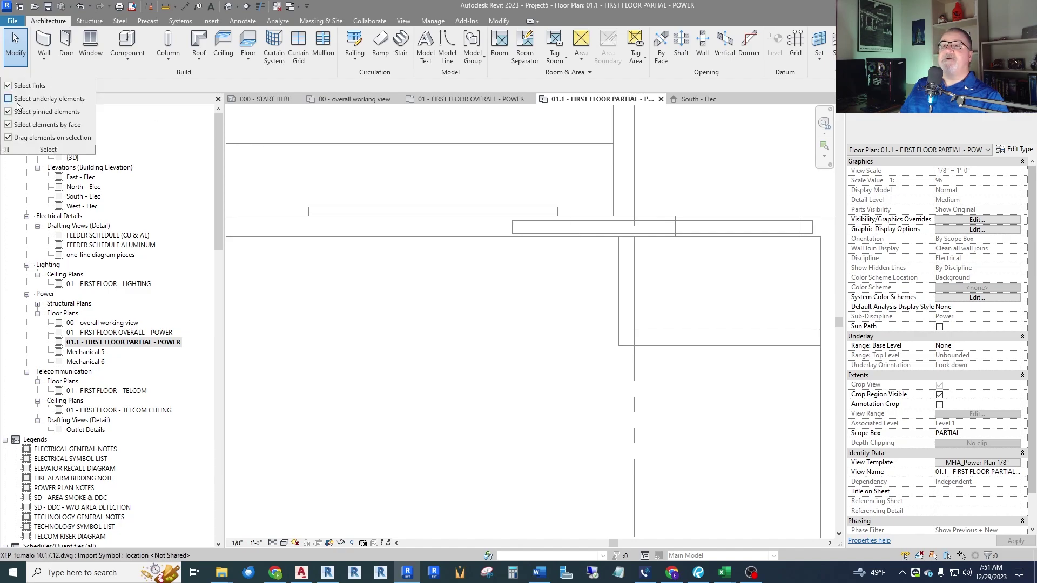
Change the new horizontal wall northeast of the restrooms to the Generic - 8" type.
{"action": "left_click", "coordinate": [580, 230]}
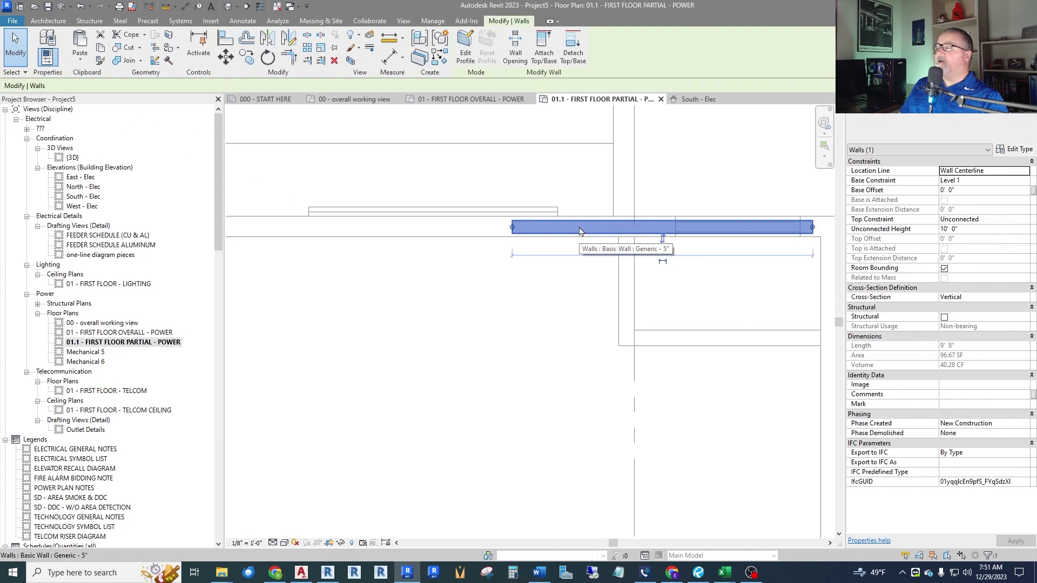
{"action": "left_click", "coordinate": [948, 120]}
{"action": "left_click", "coordinate": [886, 264]}
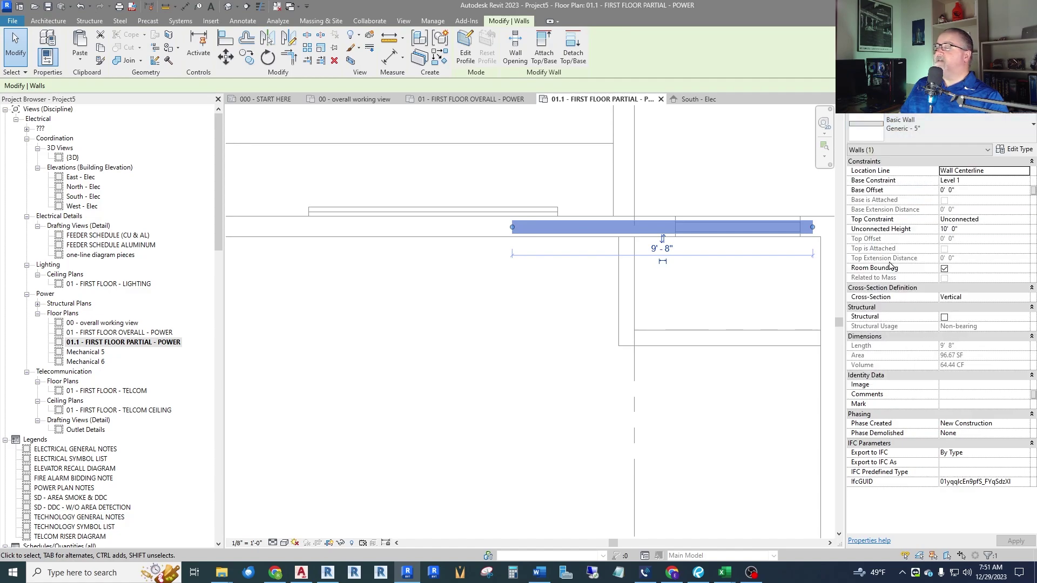
Extend the horizontal wall's west end over the DWG's wall past the restrooms, making it about 56' - 1" long.
{"action": "scroll", "coordinate": [698, 233], "scroll_direction": "down", "scroll_amount": 3}
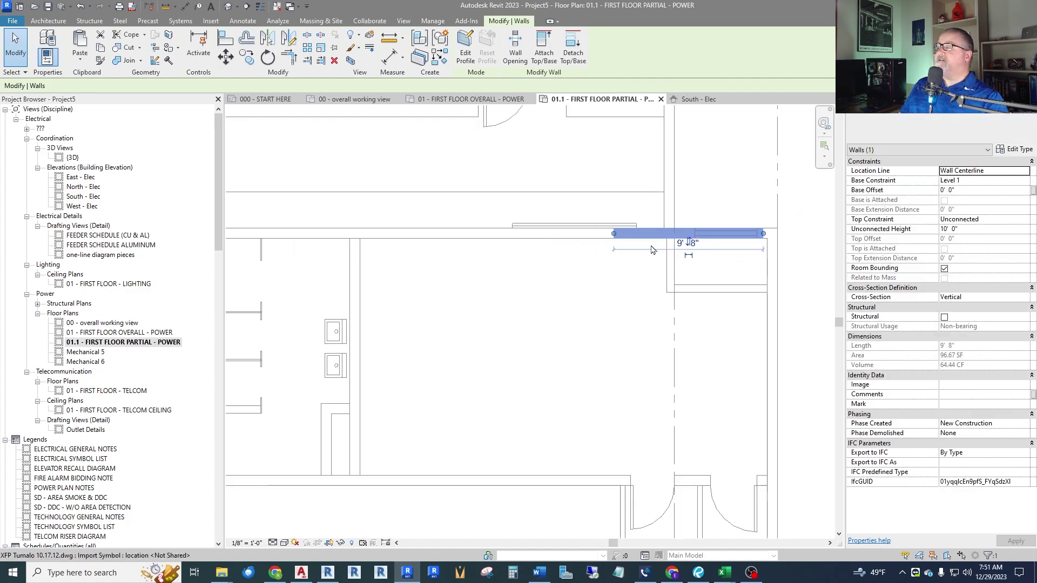
{"action": "key", "text": "r"}
{"action": "key", "text": "s"}
{"action": "left_click", "coordinate": [765, 233]}
{"action": "key", "text": "Escape"}
{"action": "scroll", "coordinate": [338, 233], "scroll_direction": "down", "scroll_amount": 2}
{"action": "left_click", "coordinate": [595, 274]}
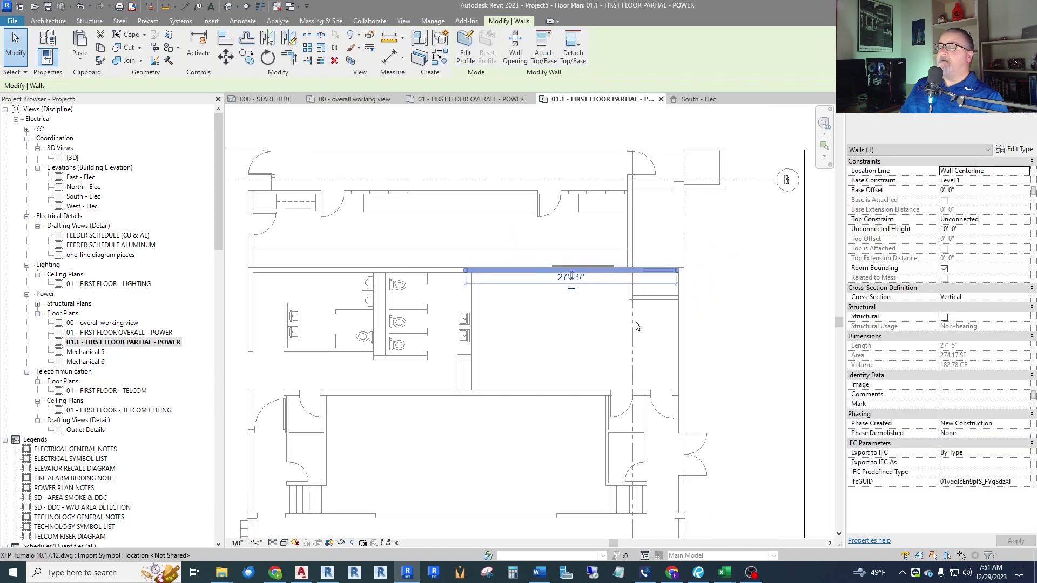
{"action": "left_click_drag", "start_coordinate": [498, 276], "coordinate": [249, 274]}
{"action": "key", "text": "Escape"}
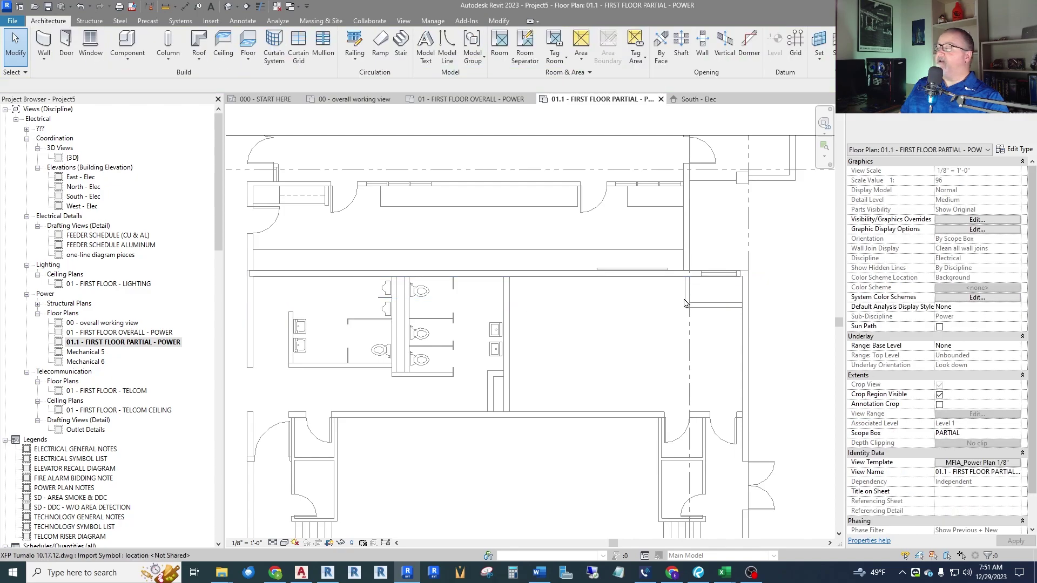
Draw a matching Generic - 8" wall about 7' - 1" long, running south from the horizontal wall's east end.
{"action": "scroll", "coordinate": [759, 281], "scroll_direction": "up", "scroll_amount": 3}
{"action": "left_click", "coordinate": [740, 273]}
{"action": "key", "text": "Escape"}
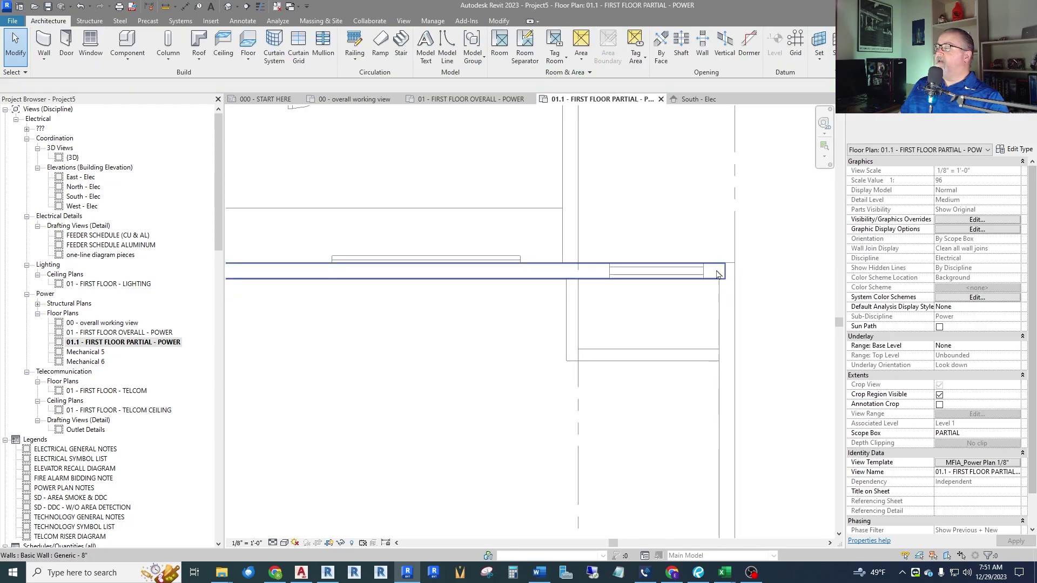
{"action": "right_click", "coordinate": [711, 270]}
{"action": "left_click", "coordinate": [740, 380]}
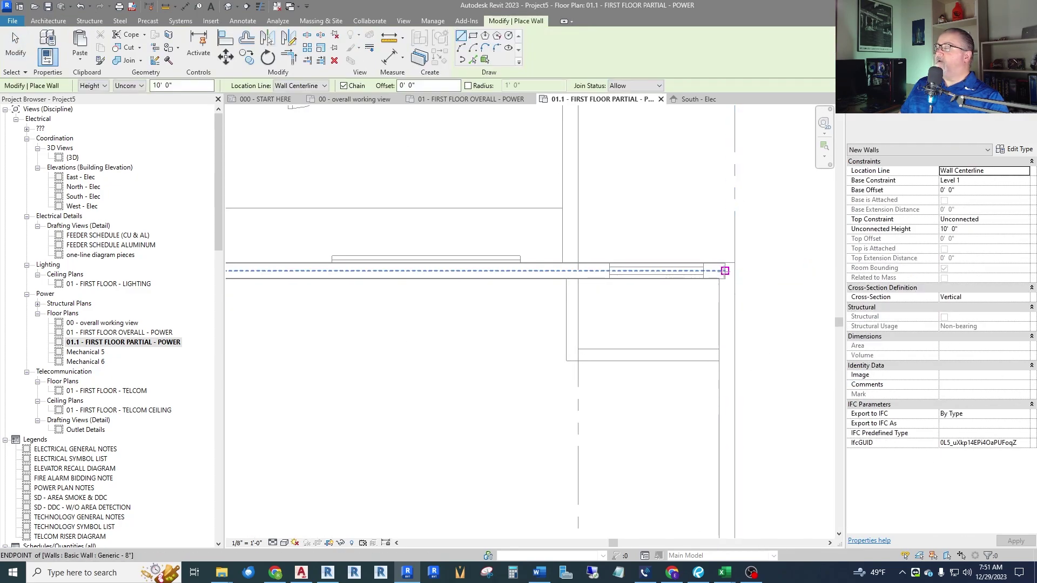
{"action": "left_click", "coordinate": [725, 272]}
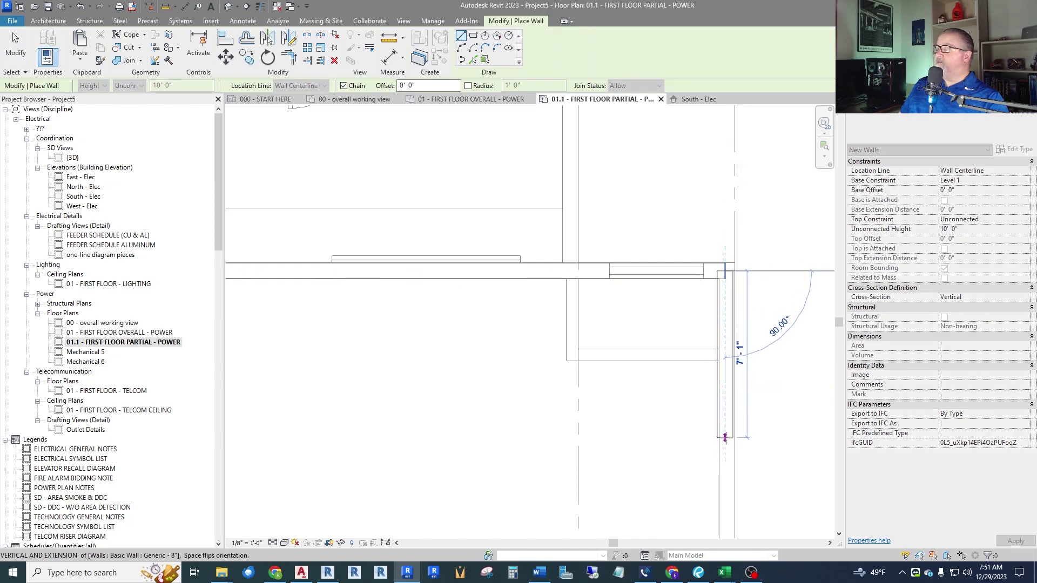
{"action": "left_click", "coordinate": [725, 466]}
{"action": "key", "text": "Escape"}
{"action": "key", "text": "Escape"}
Nudge the short vertical wall east to line up with the DWG's exterior wall lines.
{"action": "scroll", "coordinate": [719, 295], "scroll_direction": "up", "scroll_amount": 3}
{"action": "left_click", "coordinate": [714, 294]}
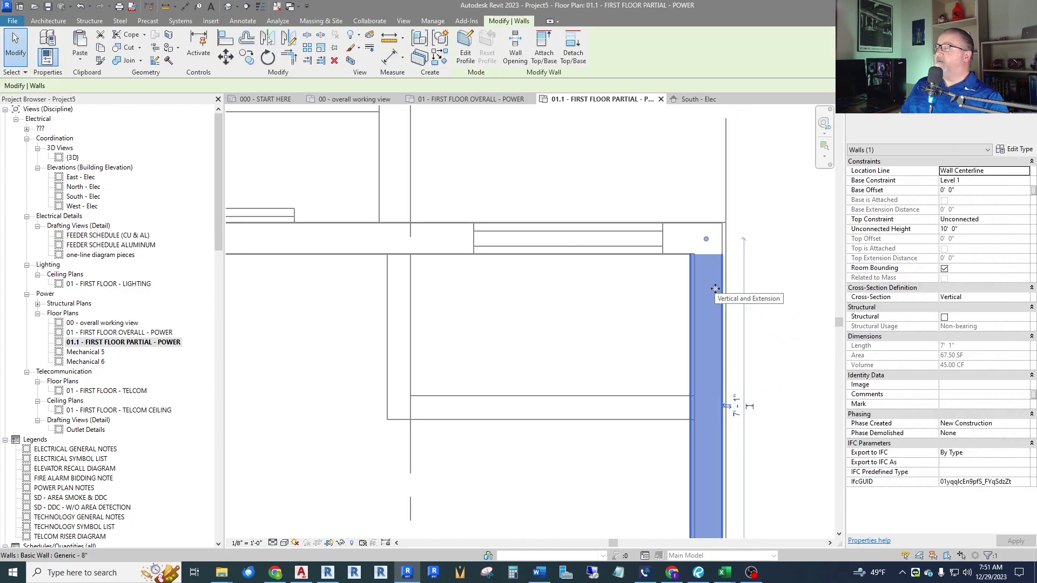
{"action": "key", "text": "Delete"}
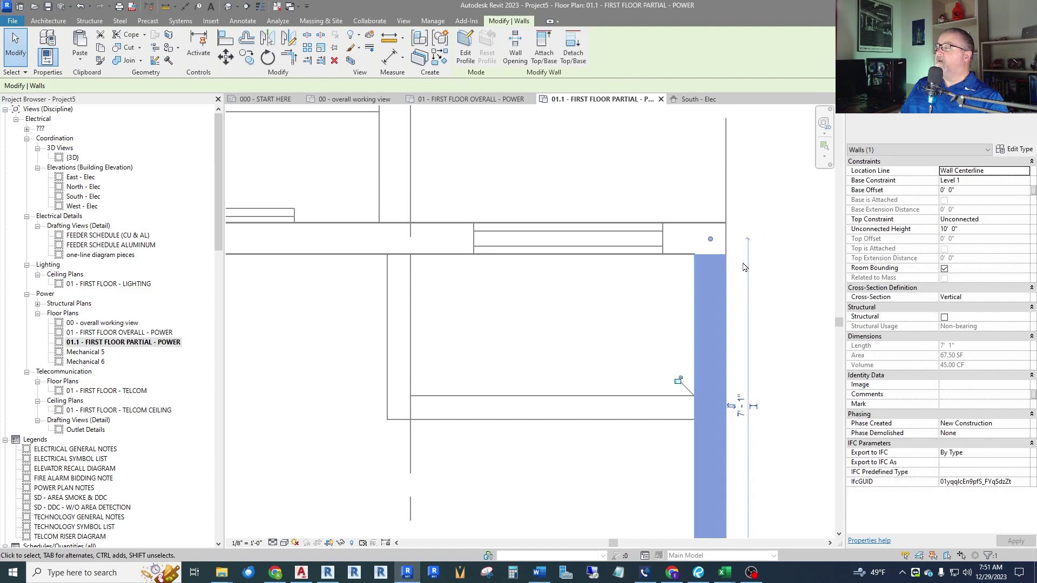
{"action": "scroll", "coordinate": [719, 292], "scroll_direction": "down", "scroll_amount": 3}
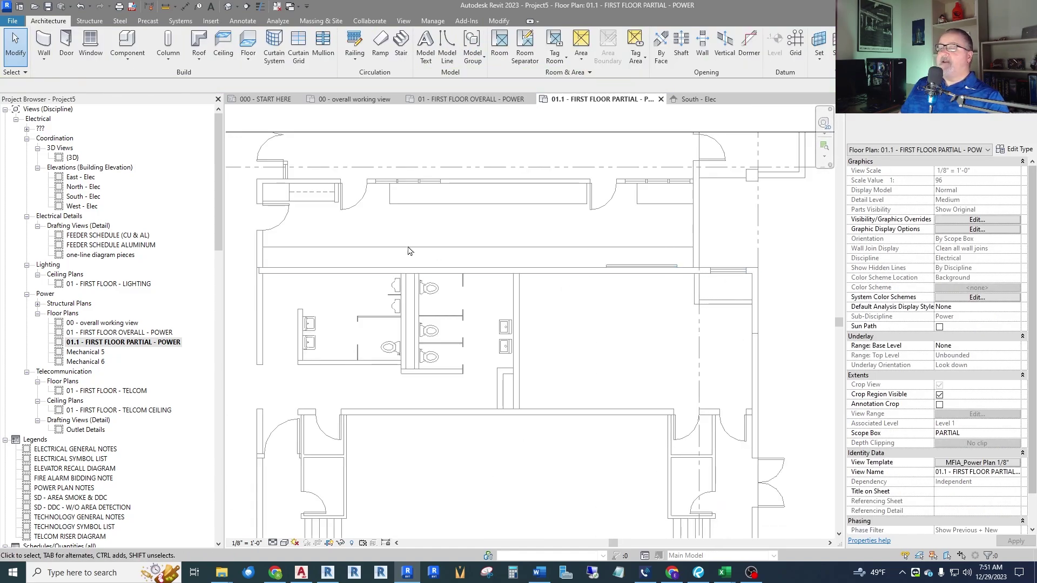
In the {3D} view, set the long wall's top constraint to Up to level: Loft.
{"action": "left_click", "coordinate": [71, 158]}
{"action": "double_click", "coordinate": [71, 158]}
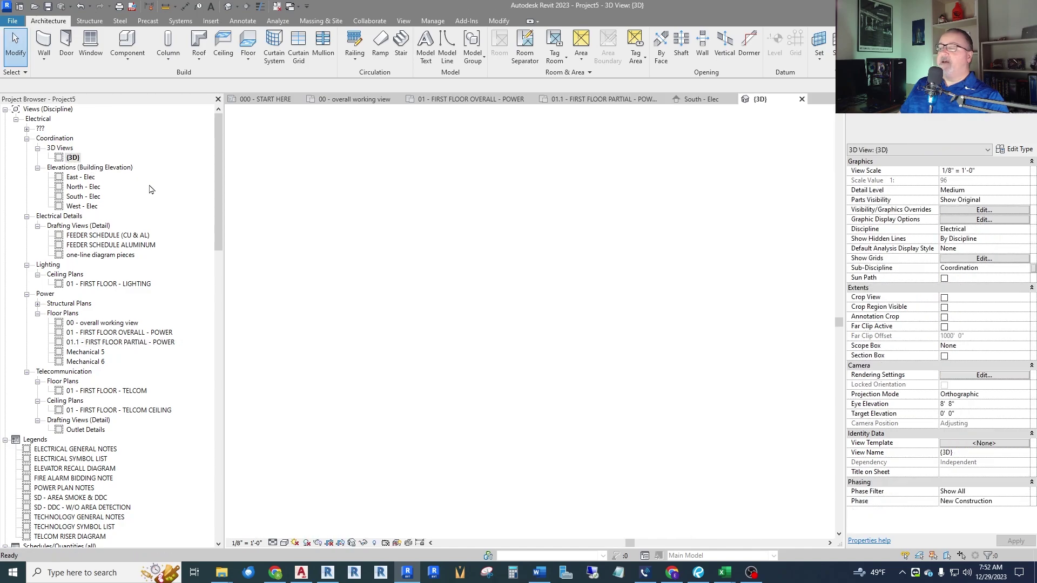
{"action": "scroll", "coordinate": [711, 400], "scroll_direction": "up", "scroll_amount": 5}
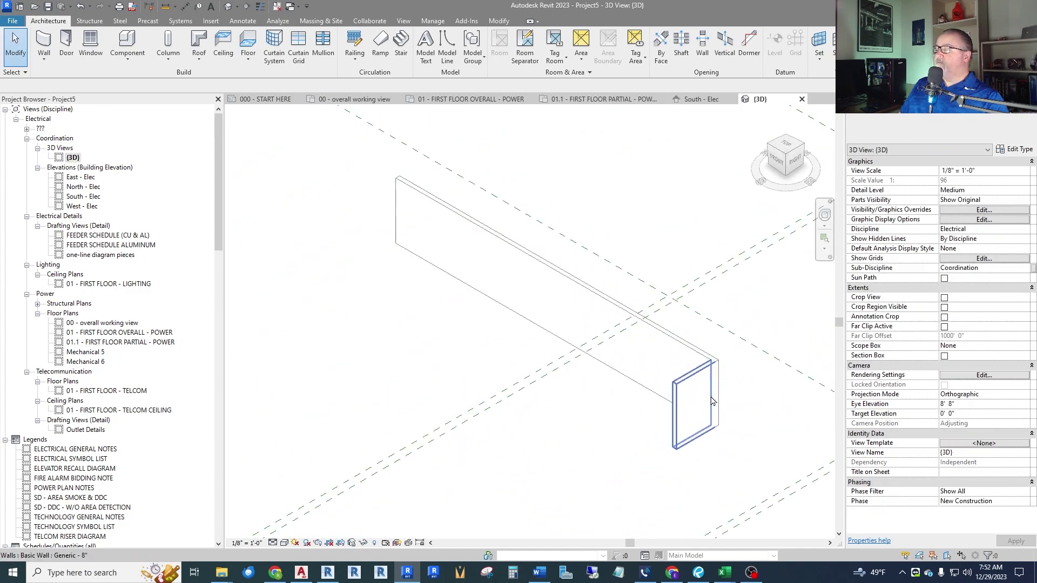
{"action": "left_click", "coordinate": [690, 348]}
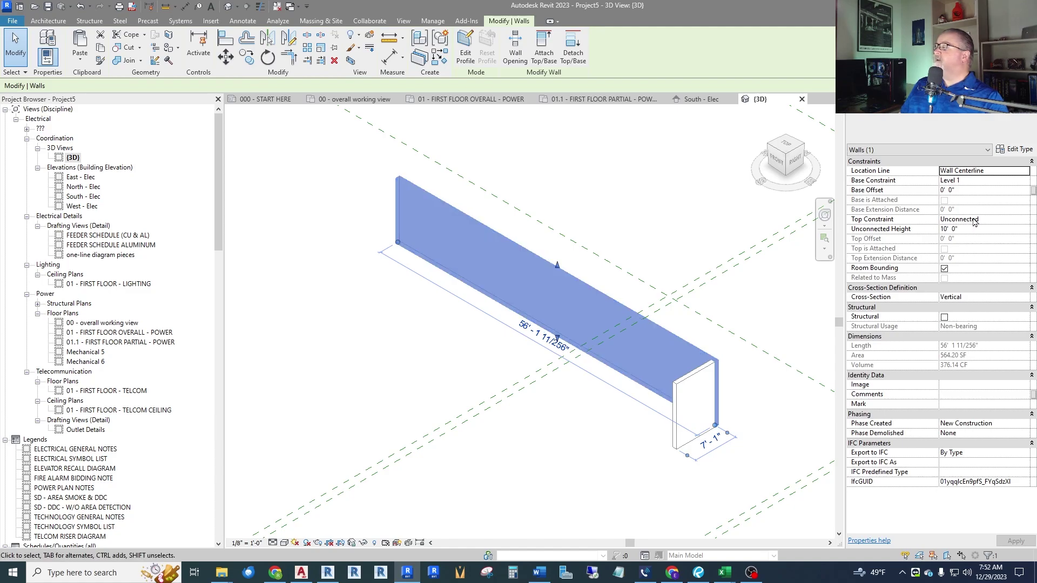
{"action": "left_click", "coordinate": [1018, 219]}
{"action": "left_click", "coordinate": [992, 219]}
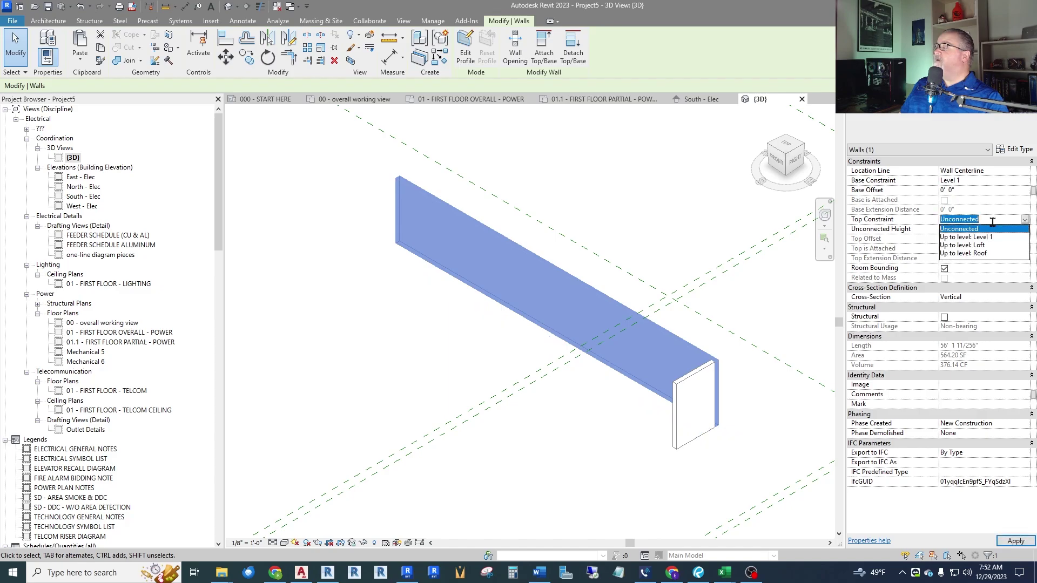
{"action": "left_click", "coordinate": [964, 246]}
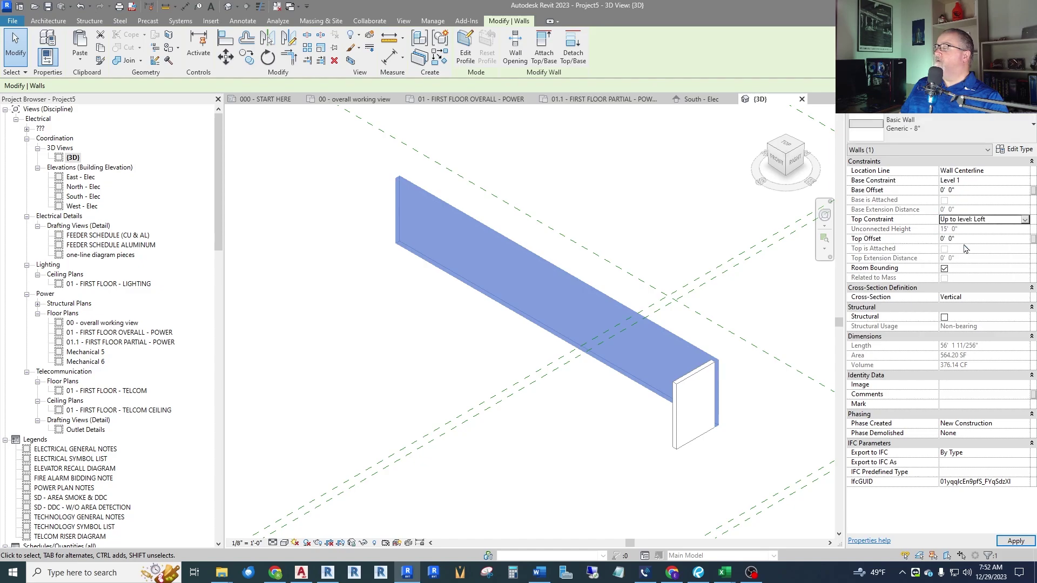
Set the short perpendicular wall's top constraint to Up to level: Loft.
{"action": "left_click", "coordinate": [694, 402]}
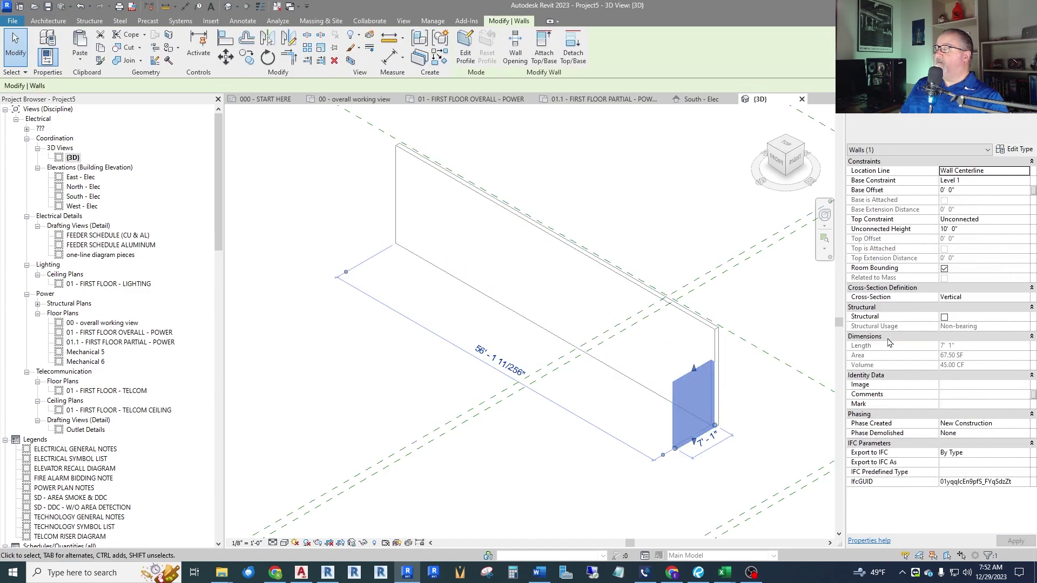
{"action": "left_click", "coordinate": [1024, 220]}
{"action": "left_click", "coordinate": [1025, 220]}
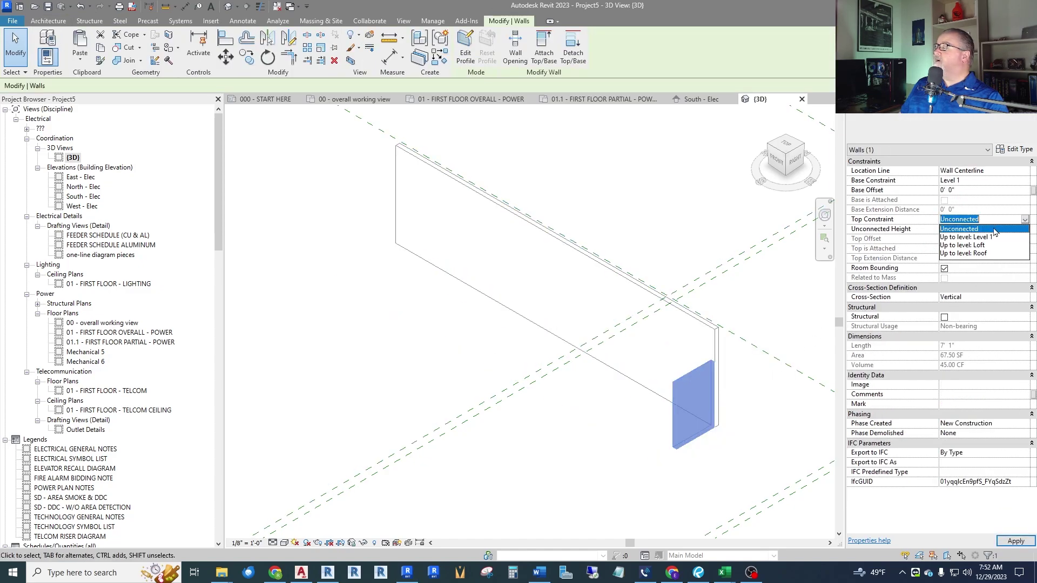
{"action": "left_click", "coordinate": [971, 244]}
{"action": "left_click", "coordinate": [533, 410]}
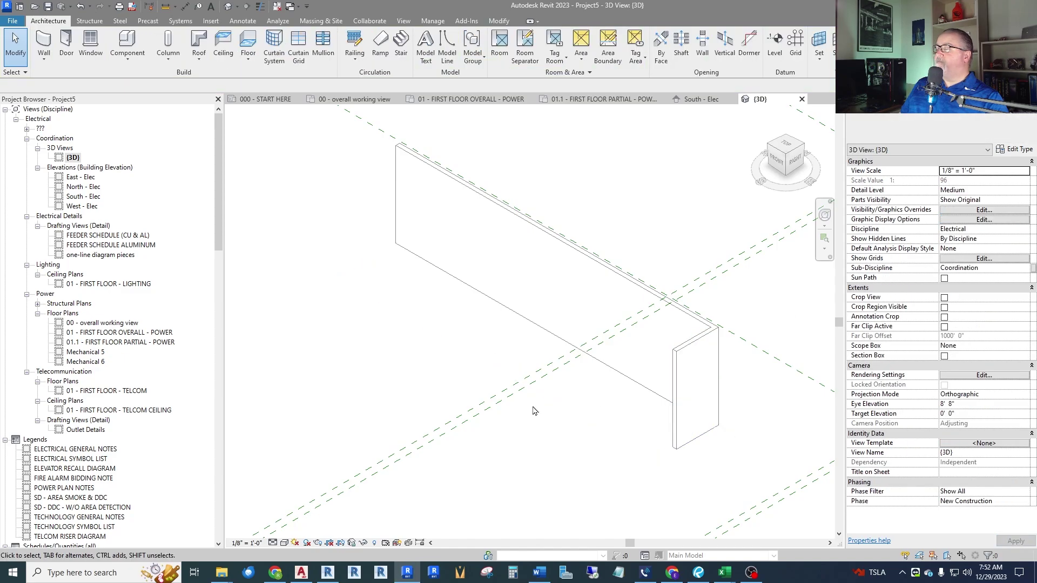
Return to the 01.1 - FIRST FLOOR PARTIAL - POWER plan and examine the modelled walls against the whole cropped background.
{"action": "left_click", "coordinate": [698, 100]}
{"action": "left_click", "coordinate": [602, 99]}
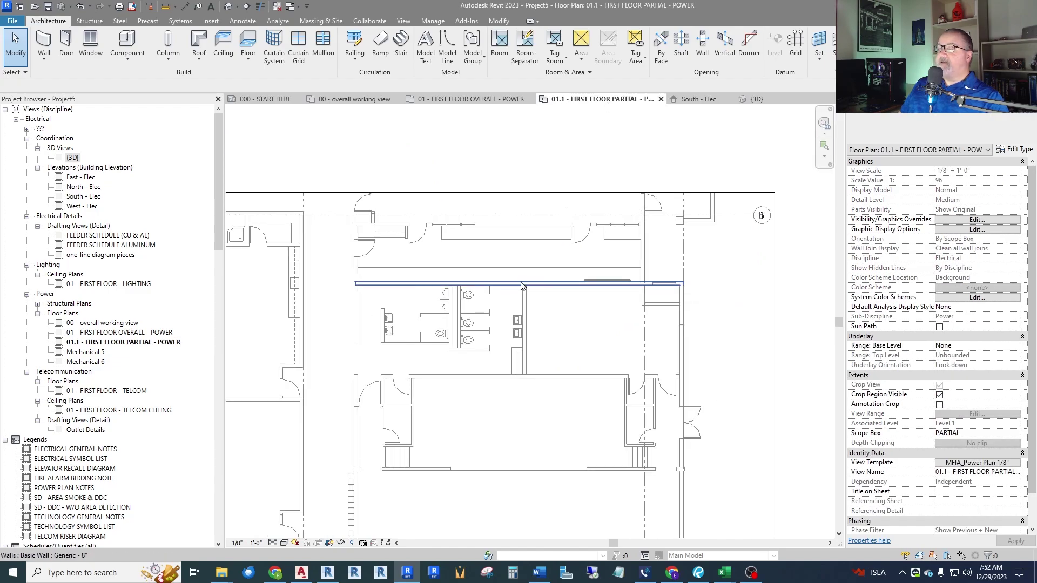
{"action": "scroll", "coordinate": [539, 262], "scroll_direction": "down", "scroll_amount": 3}
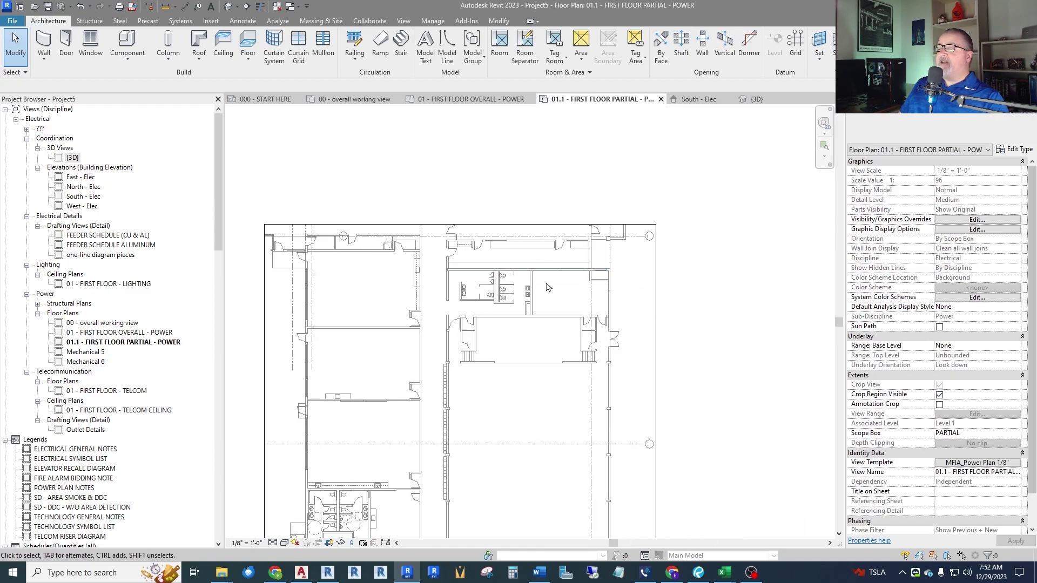
{"action": "scroll", "coordinate": [547, 287], "scroll_direction": "up", "scroll_amount": 3}
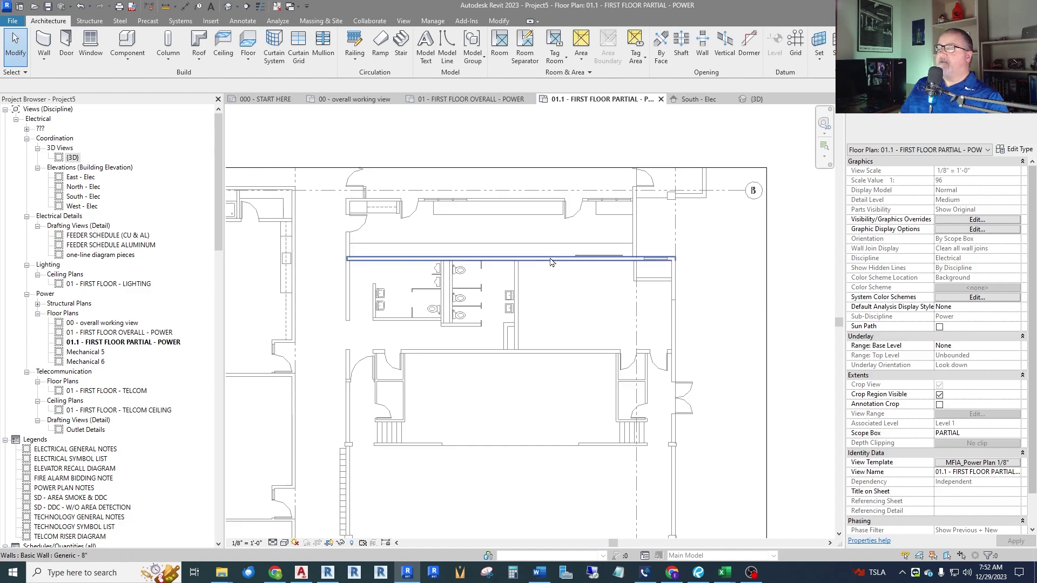
{"action": "scroll", "coordinate": [551, 262], "scroll_direction": "down", "scroll_amount": 5}
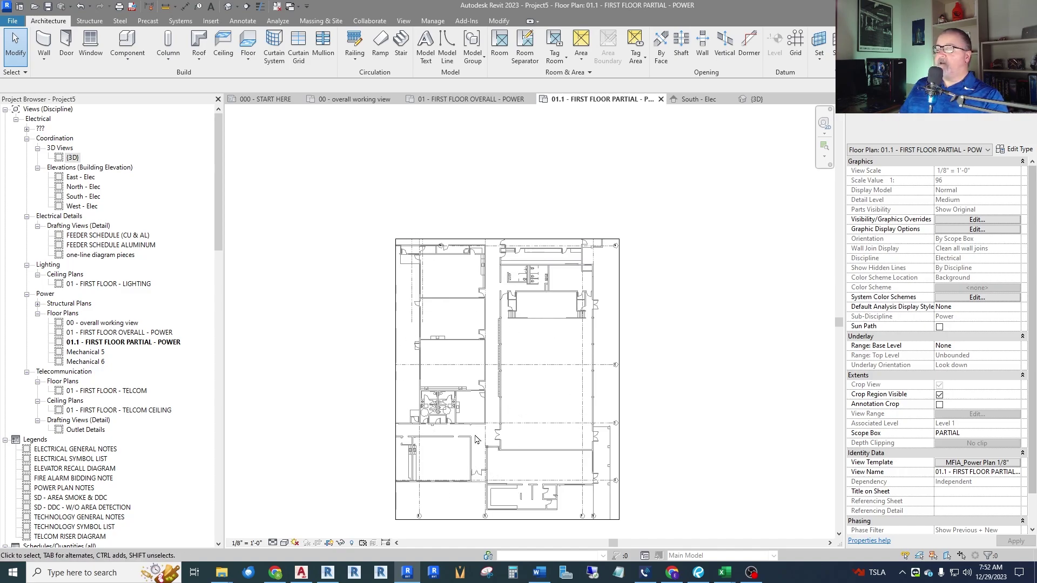
{"action": "scroll", "coordinate": [520, 389], "scroll_direction": "up", "scroll_amount": 2}
{"action": "scroll", "coordinate": [538, 348], "scroll_direction": "down", "scroll_amount": 2}
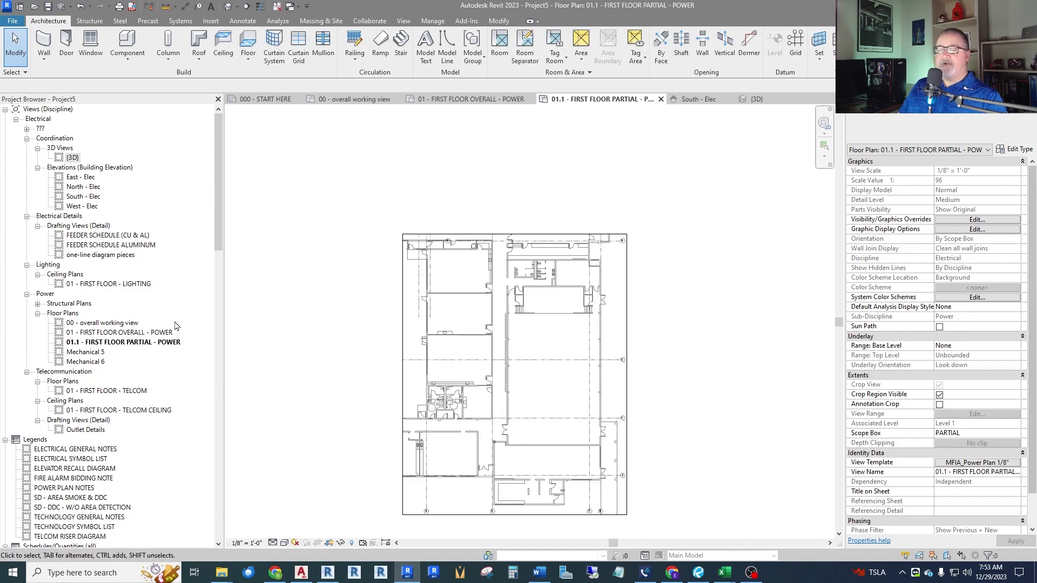
Open the sheet E301 - FLOOR PLAN - POWER.
{"action": "scroll", "coordinate": [130, 308], "scroll_direction": "down", "scroll_amount": 20}
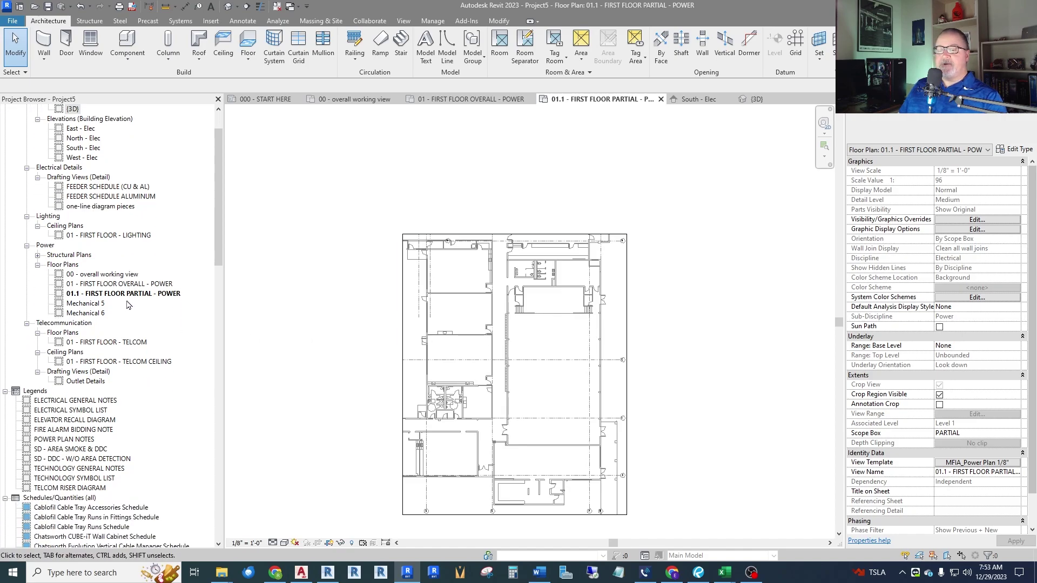
{"action": "left_click_drag", "start_coordinate": [215, 344], "coordinate": [215, 390]}
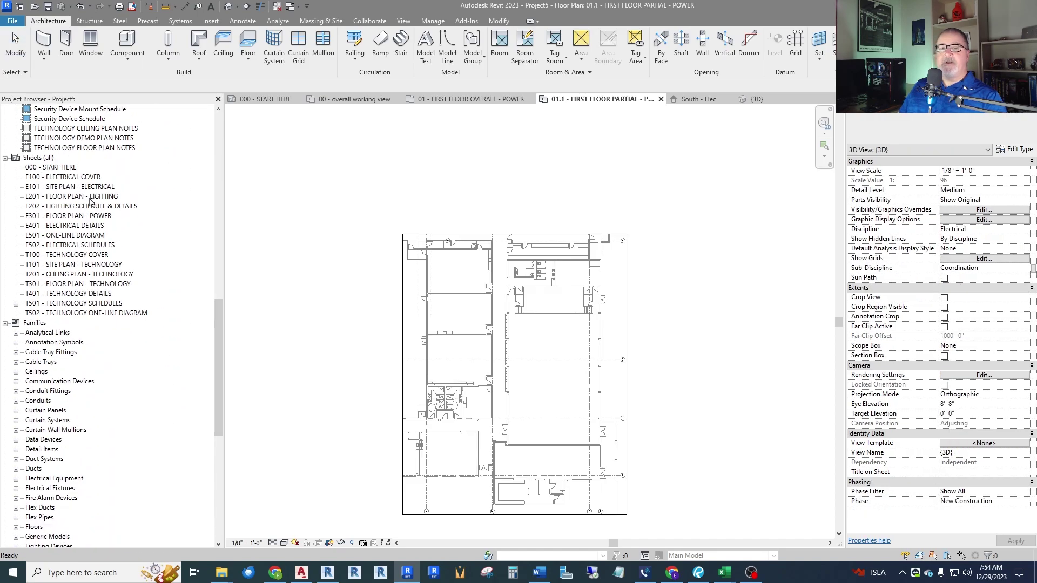
{"action": "double_click", "coordinate": [75, 216]}
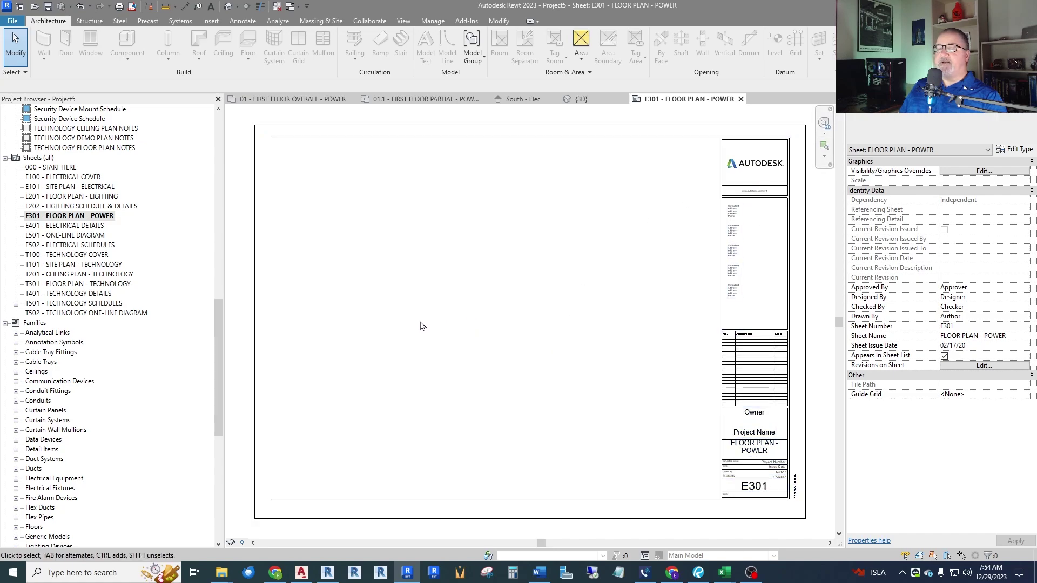
Place the 01.1 - FIRST FLOOR PARTIAL - POWER plan on the E301 sheet, toward the title block side of the drawing area.
{"action": "left_click_drag", "start_coordinate": [218, 325], "coordinate": [216, 172]}
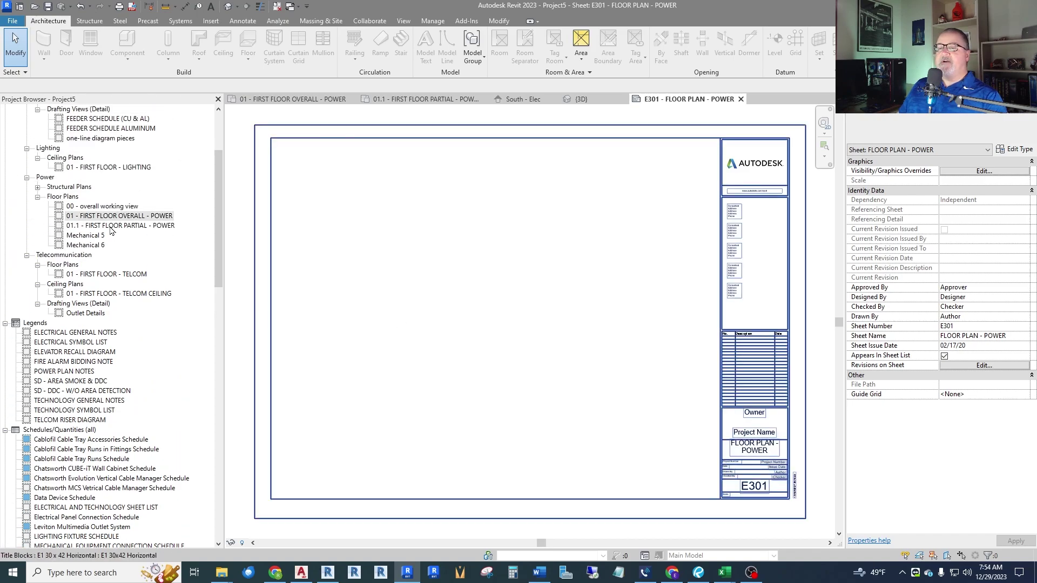
{"action": "left_click_drag", "start_coordinate": [111, 225], "coordinate": [447, 308]}
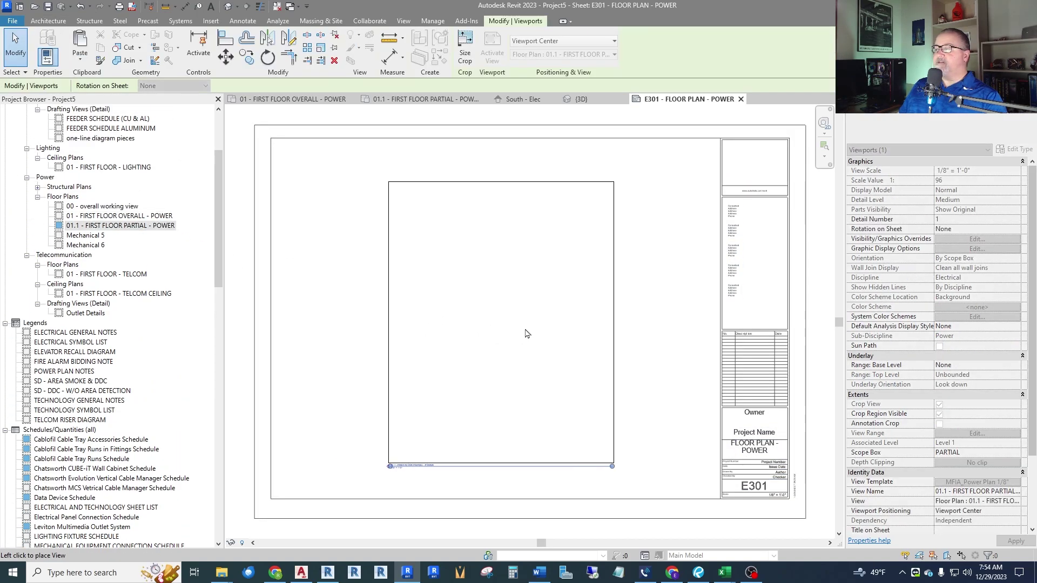
{"action": "left_click", "coordinate": [556, 327]}
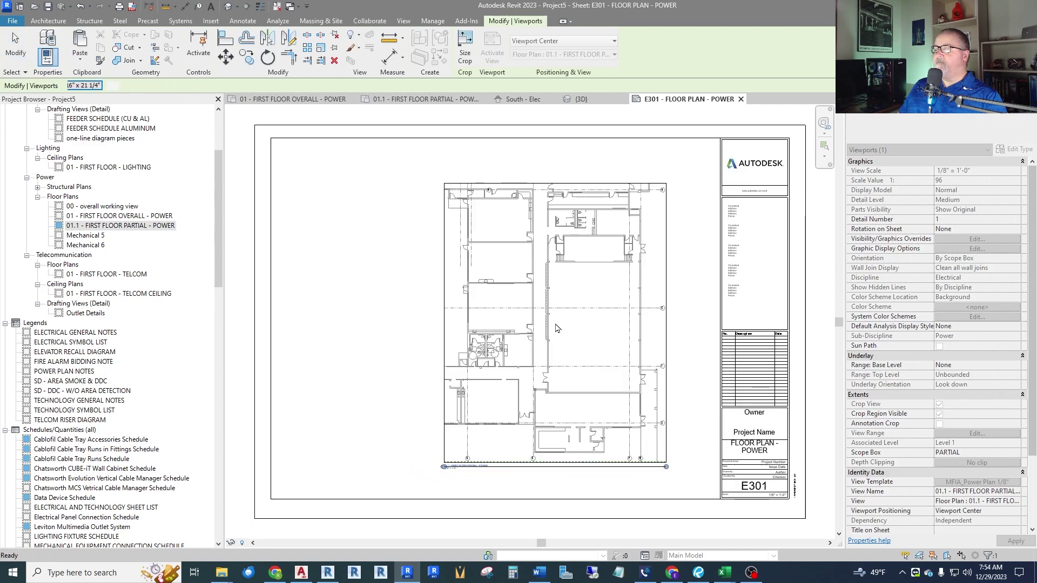
{"action": "key", "text": "Escape"}
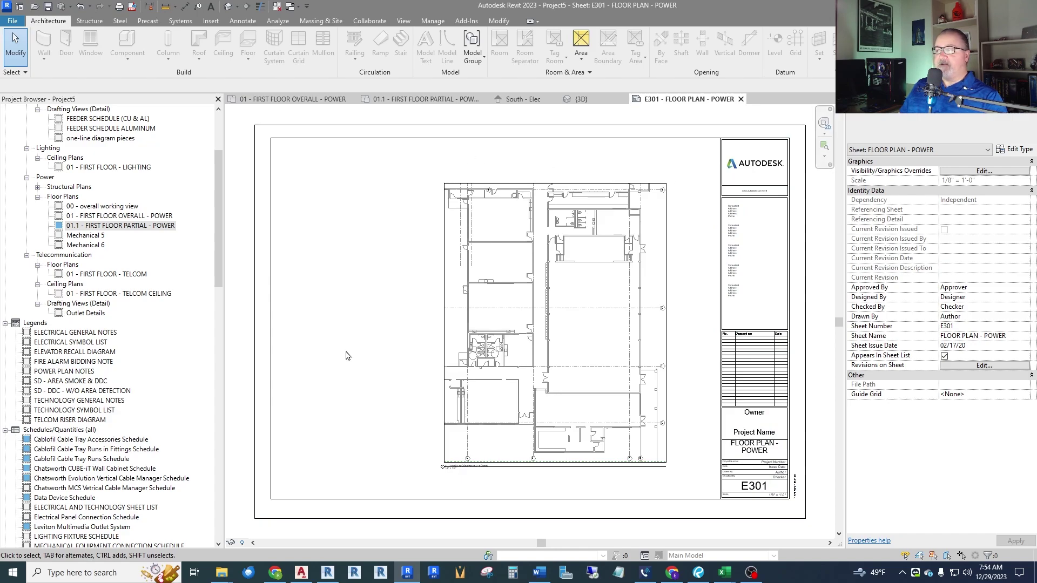
Replace the Autodesk title block on sheet E301 with 2309.2_TCS Seismic_TITLEBLOCK-30x42.dwg, linked in black and white from model space, origin to internal origin.
{"action": "left_click", "coordinate": [211, 21]}
{"action": "left_click", "coordinate": [83, 49]}
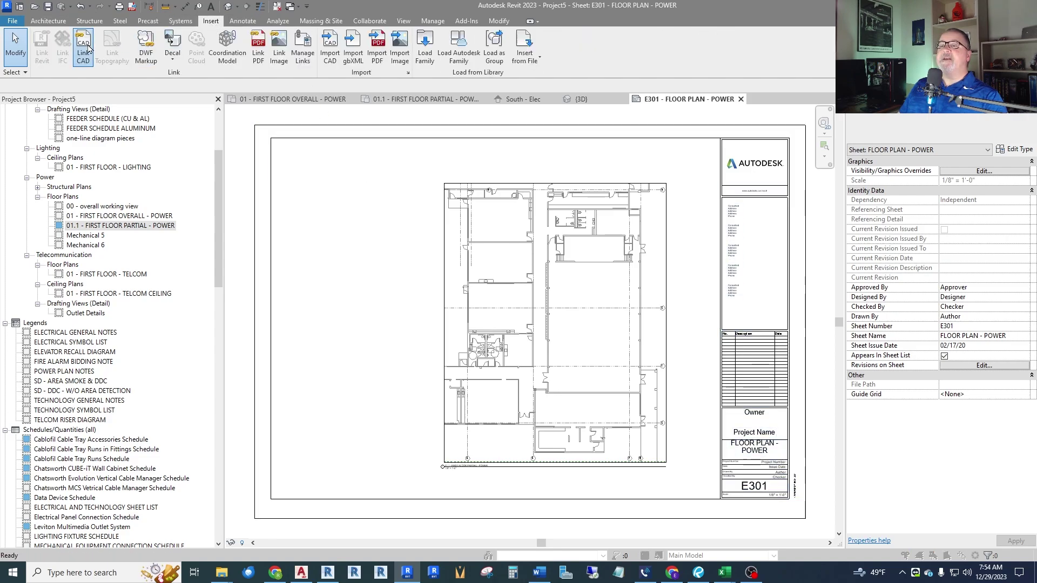
{"action": "left_click", "coordinate": [427, 188]}
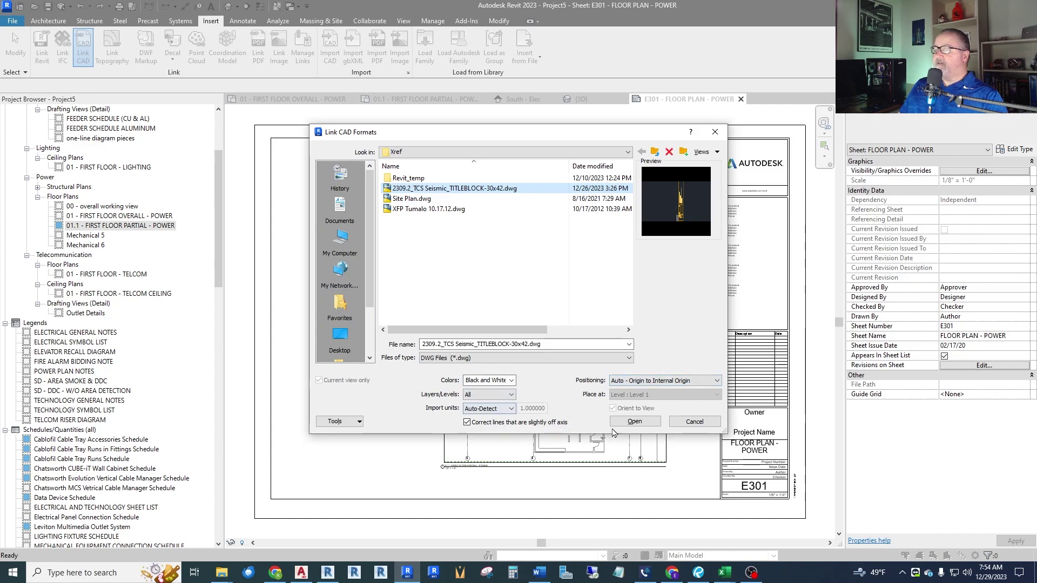
{"action": "left_click", "coordinate": [634, 421]}
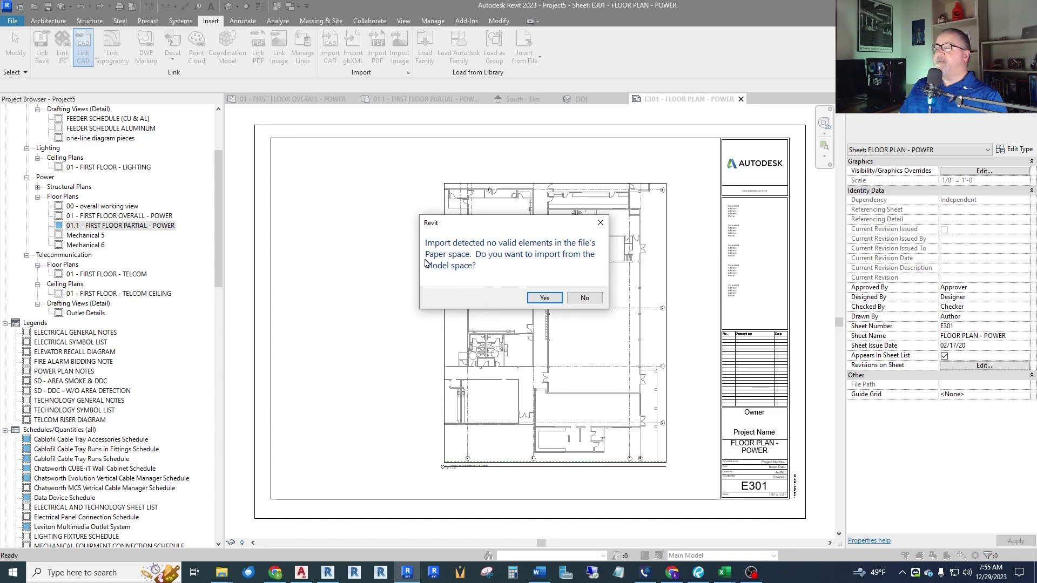
{"action": "left_click", "coordinate": [544, 298]}
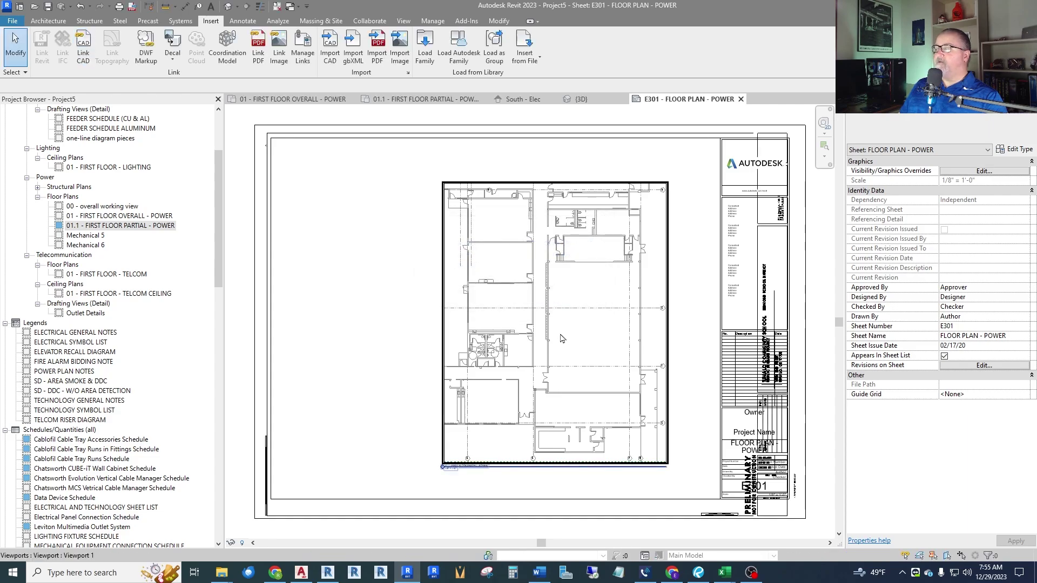
{"action": "left_click", "coordinate": [696, 297]}
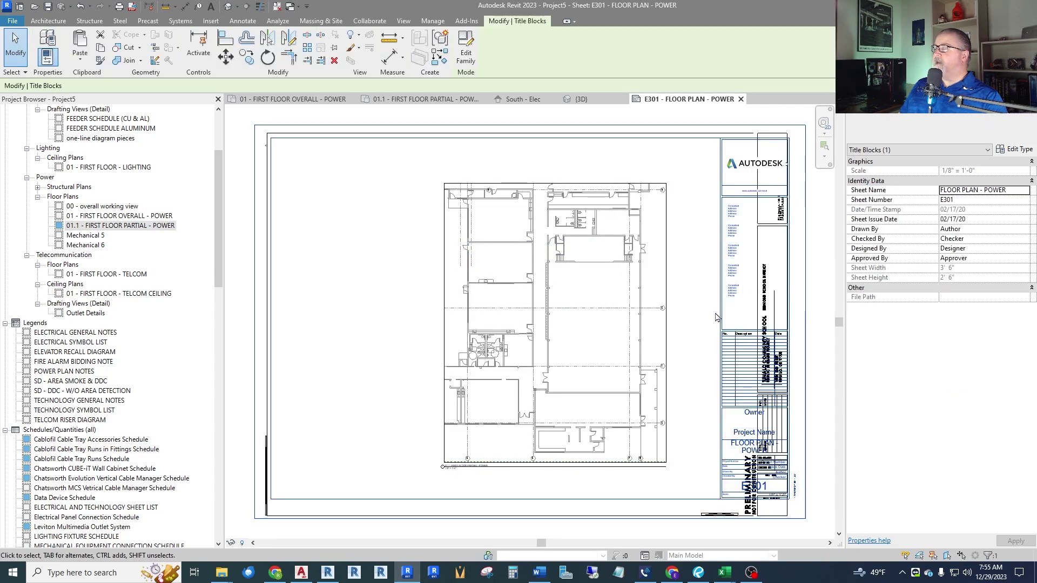
{"action": "key", "text": "Escape"}
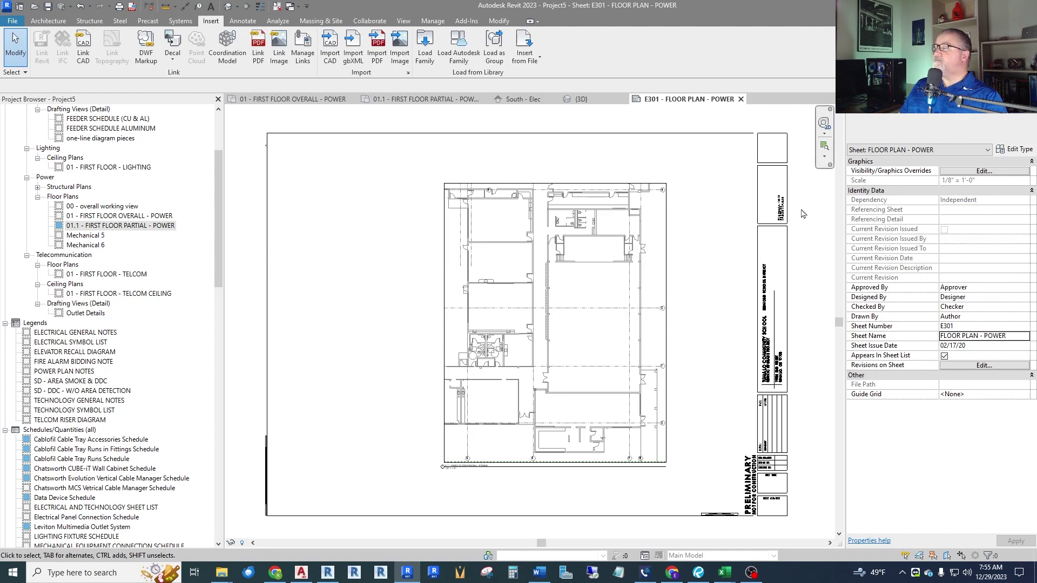
Examine the linked title block's project information, issue dates, job number, sheet title and sheet number areas.
{"action": "scroll", "coordinate": [783, 216], "scroll_direction": "up", "scroll_amount": 6}
{"action": "scroll", "coordinate": [636, 215], "scroll_direction": "down", "scroll_amount": 6}
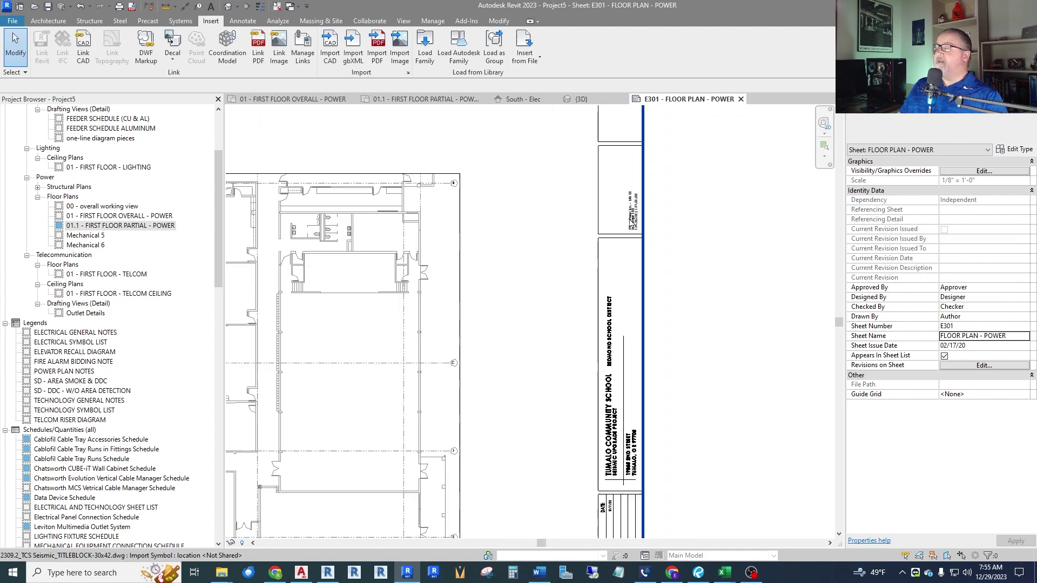
{"action": "scroll", "coordinate": [617, 368], "scroll_direction": "up", "scroll_amount": 6}
{"action": "scroll", "coordinate": [617, 367], "scroll_direction": "down", "scroll_amount": 6}
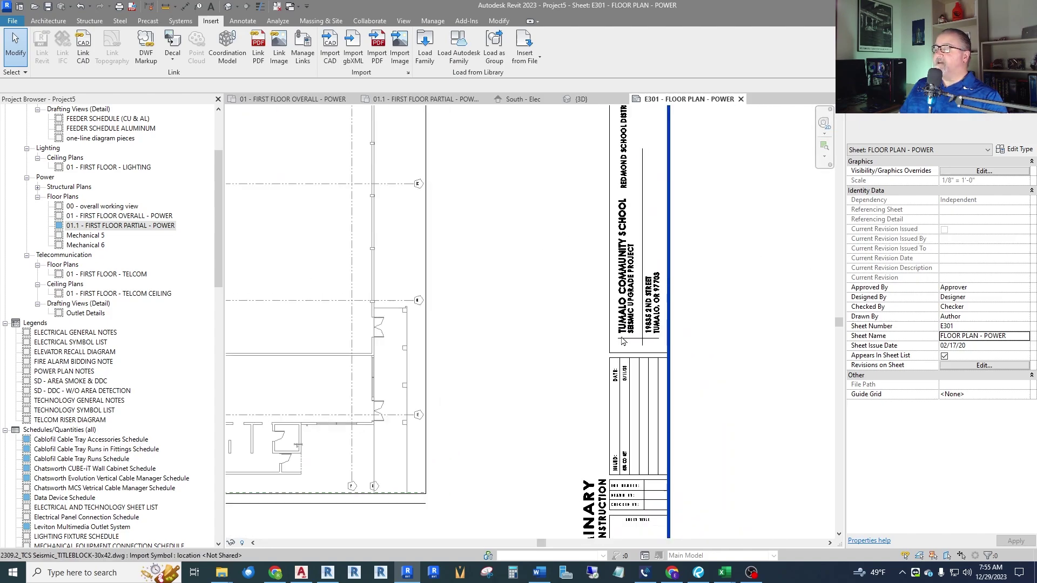
{"action": "scroll", "coordinate": [624, 375], "scroll_direction": "up", "scroll_amount": 6}
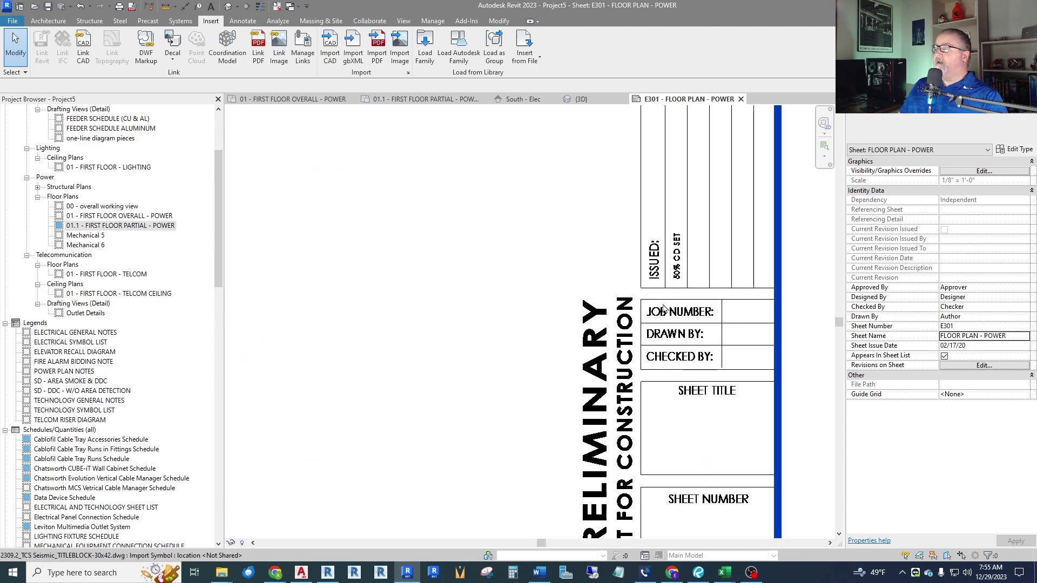
{"action": "scroll", "coordinate": [664, 308], "scroll_direction": "down", "scroll_amount": 6}
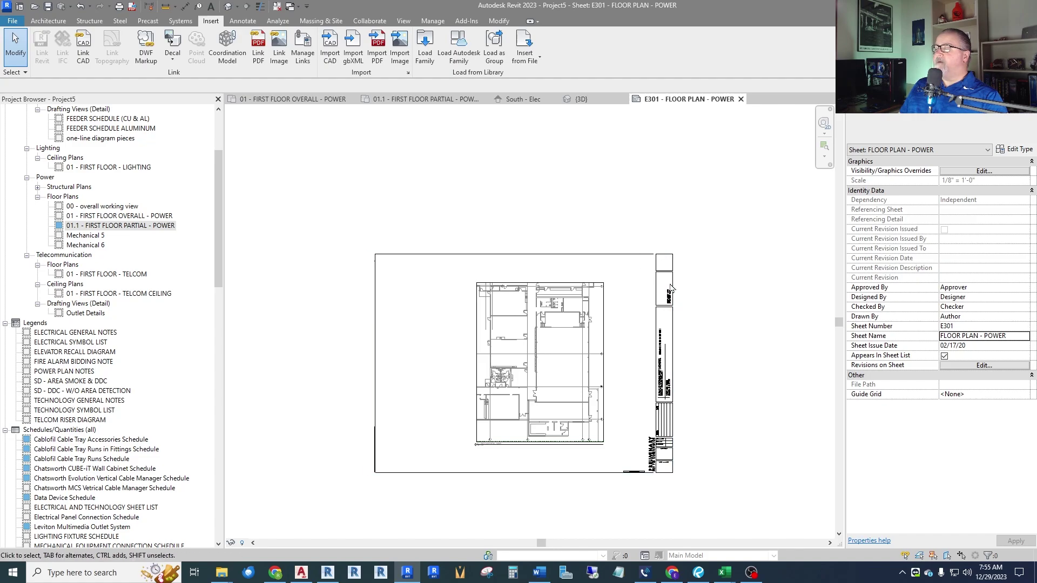
{"action": "scroll", "coordinate": [666, 276], "scroll_direction": "up", "scroll_amount": 2}
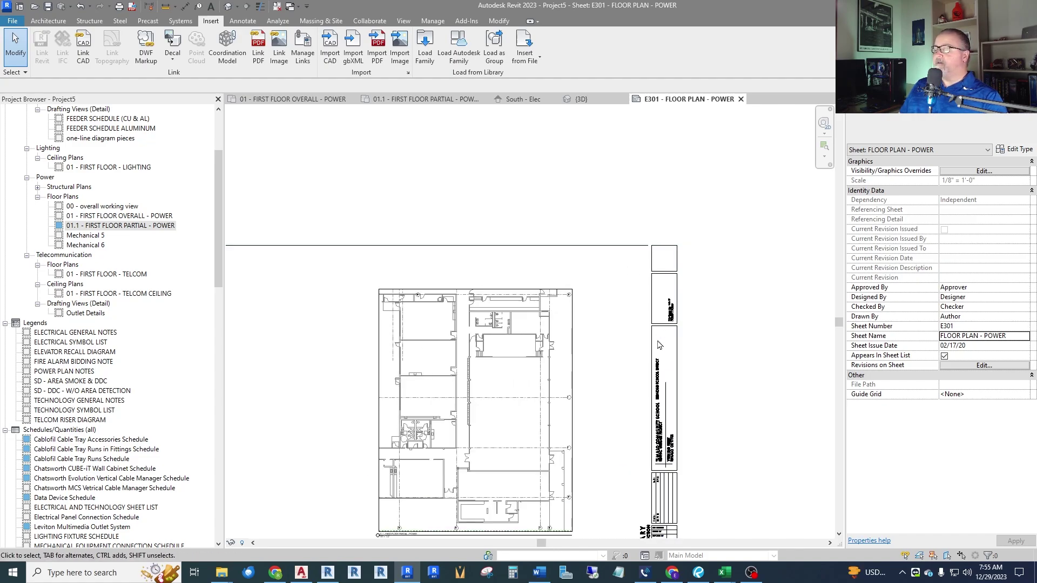
{"action": "scroll", "coordinate": [659, 303], "scroll_direction": "down", "scroll_amount": 2}
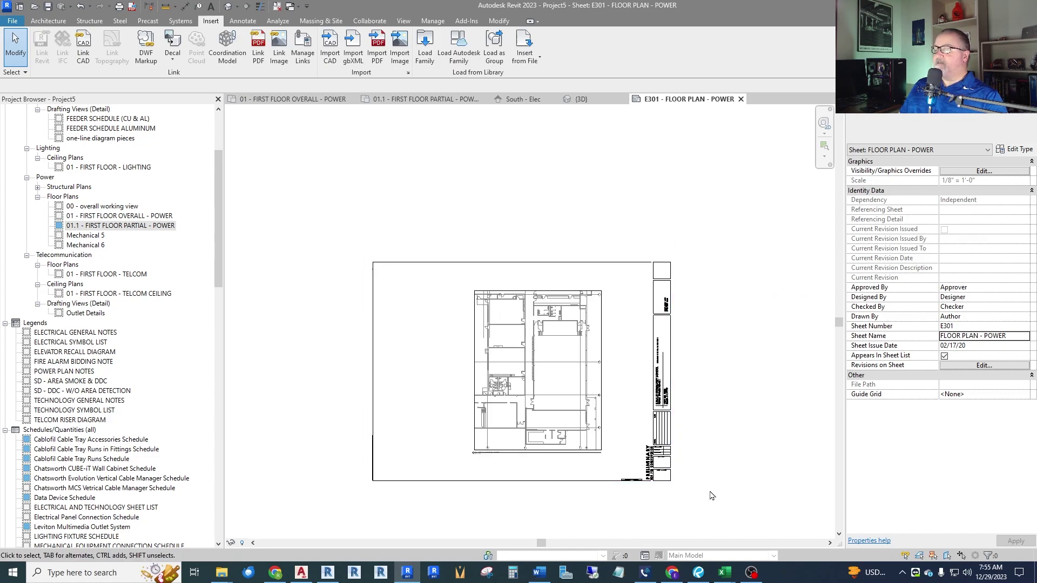
{"action": "middle_click_drag", "start_coordinate": [711, 495], "coordinate": [731, 444]}
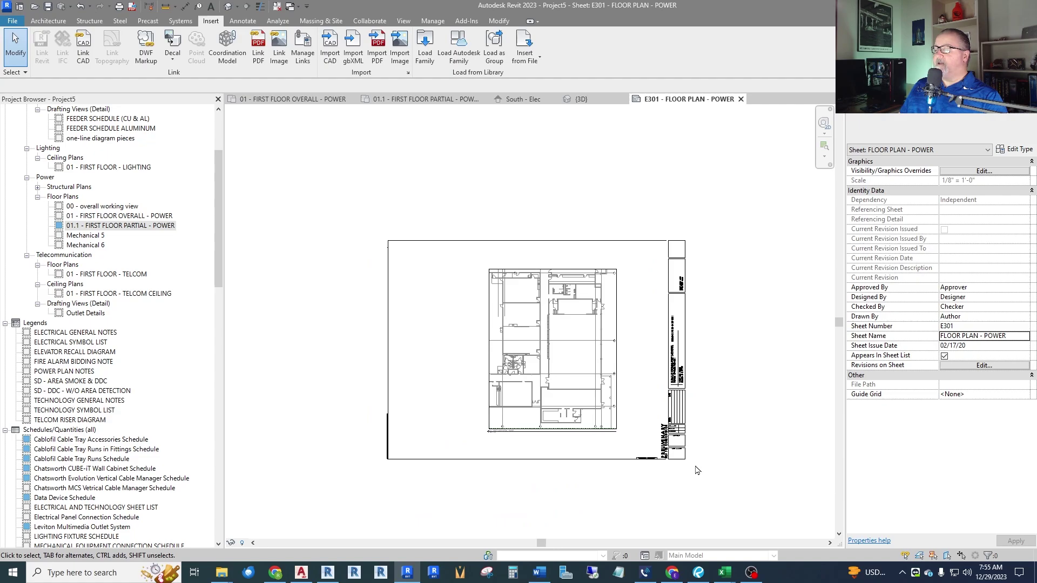
{"action": "scroll", "coordinate": [697, 471], "scroll_direction": "up", "scroll_amount": 8}
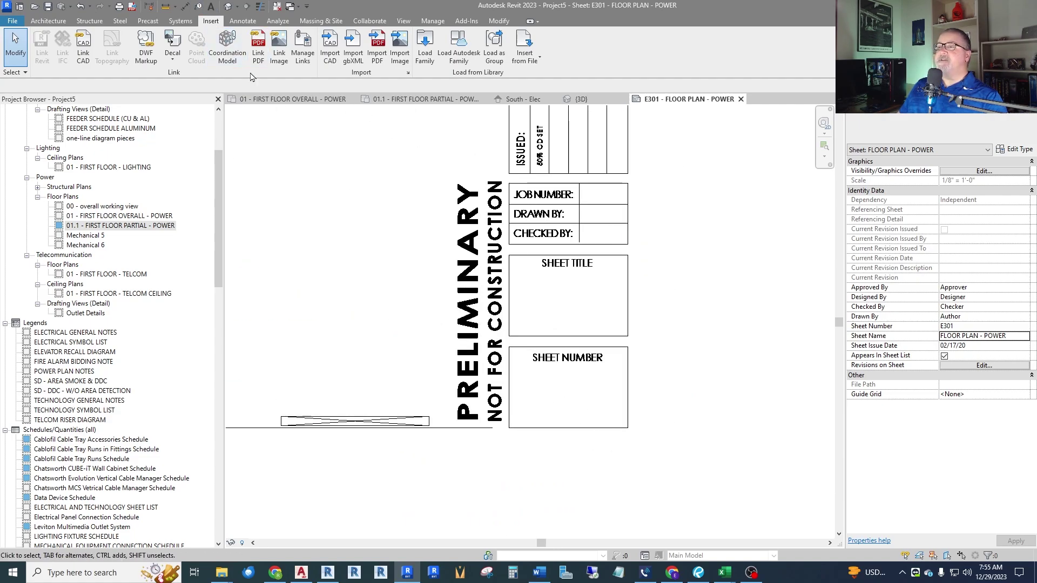
{"action": "left_click", "coordinate": [211, 6]}
{"action": "left_click", "coordinate": [543, 379]}
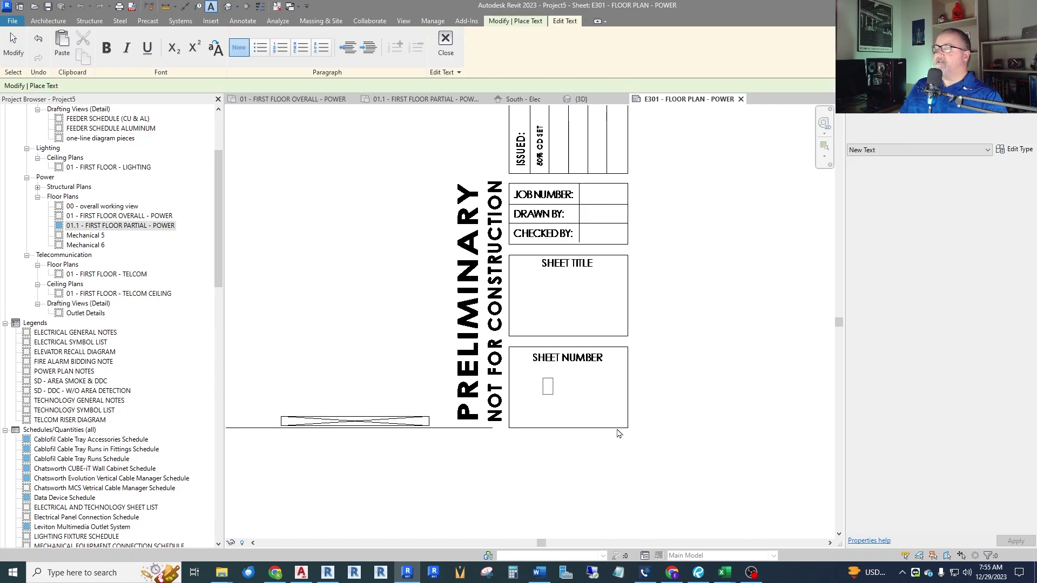
{"action": "scroll", "coordinate": [622, 405], "scroll_direction": "down", "scroll_amount": 3}
Query the PRELIMINARY text in the linked title block drawing and hide its A-Anno-Prlm layer in the sheet view.
{"action": "left_click", "coordinate": [543, 302]}
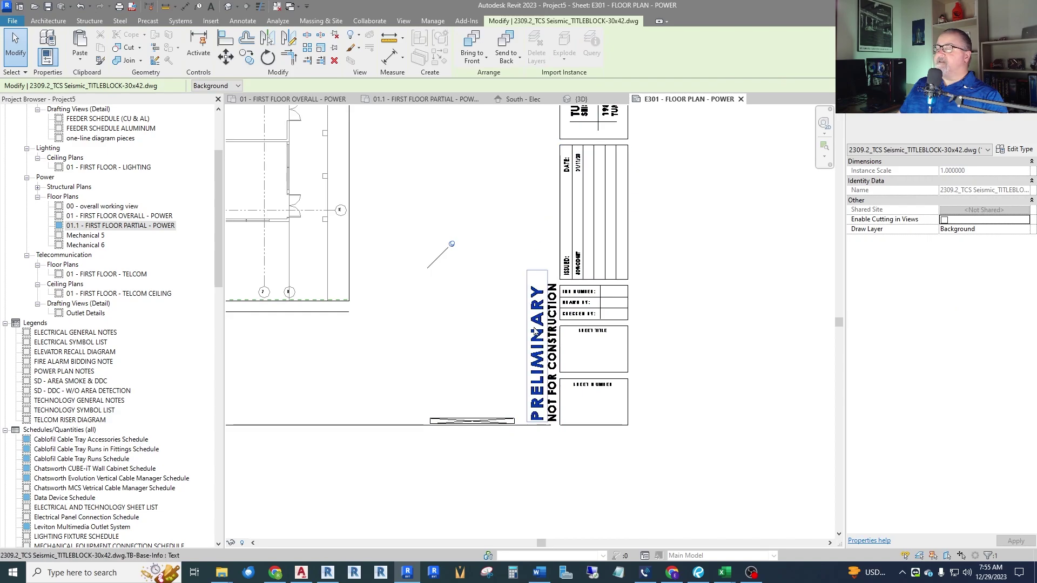
{"action": "scroll", "coordinate": [536, 336], "scroll_direction": "up", "scroll_amount": 2}
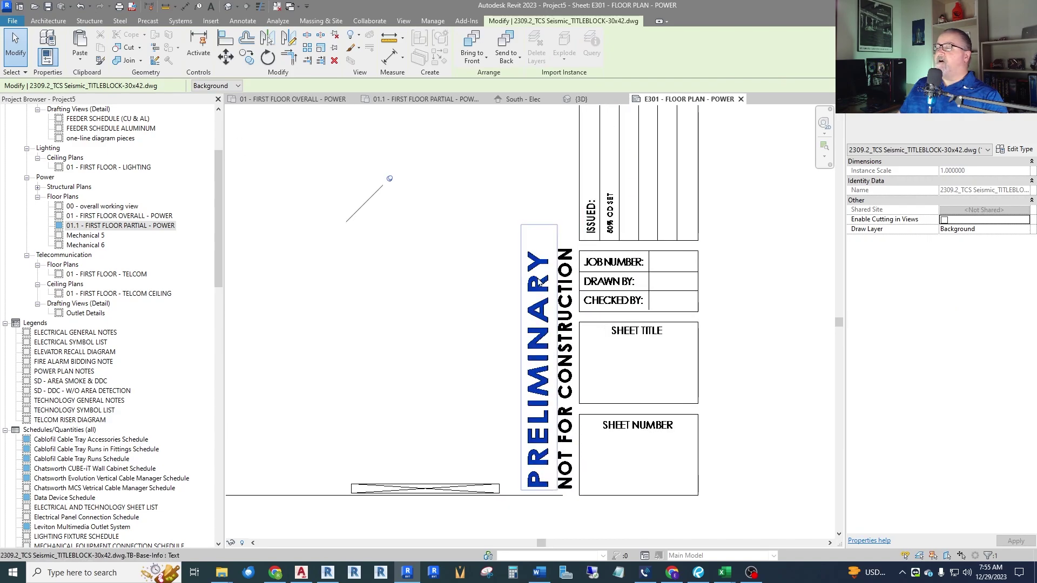
{"action": "left_click", "coordinate": [536, 336]}
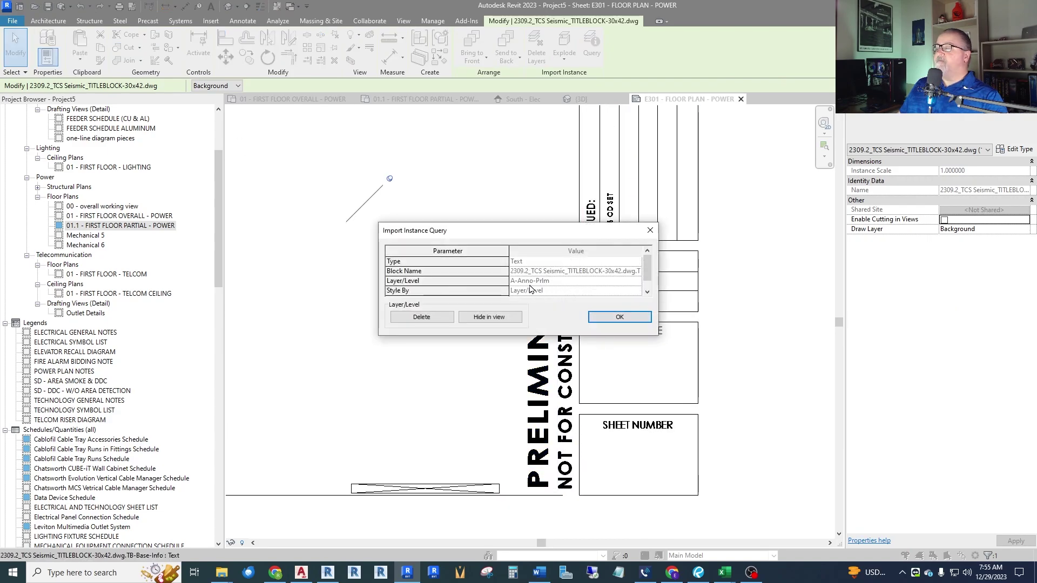
{"action": "left_click", "coordinate": [490, 317]}
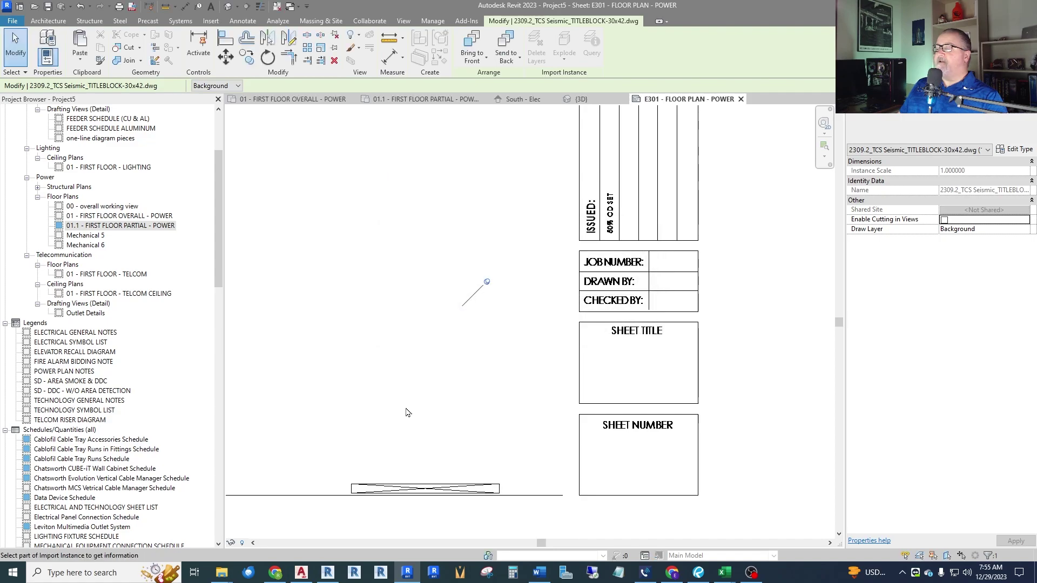
{"action": "key", "text": "Escape"}
{"action": "key", "text": "Escape"}
{"action": "scroll", "coordinate": [594, 439], "scroll_direction": "down", "scroll_amount": 5}
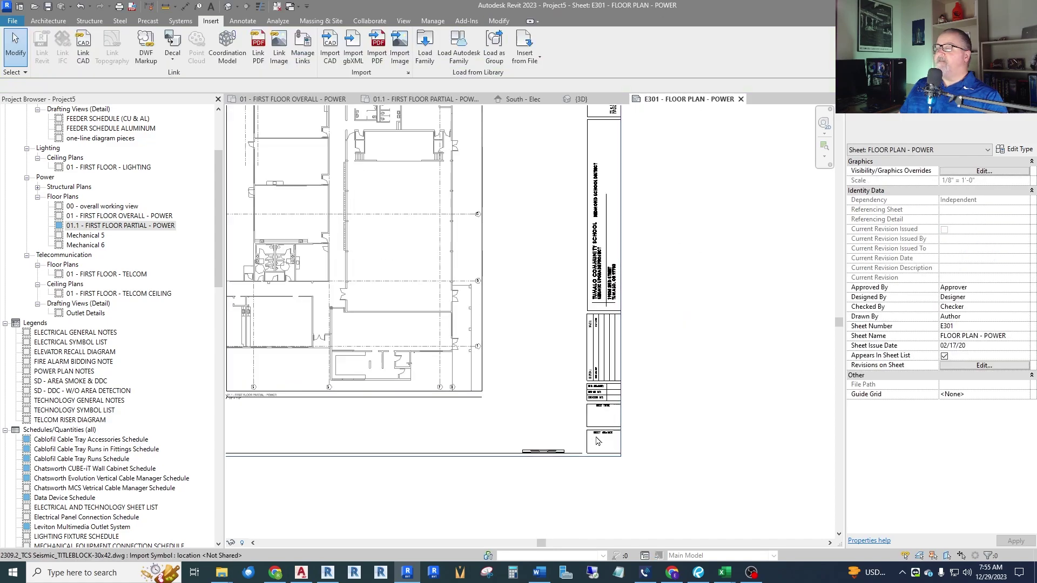
{"action": "scroll", "coordinate": [598, 440], "scroll_direction": "down", "scroll_amount": 2}
{"action": "scroll", "coordinate": [414, 318], "scroll_direction": "up", "scroll_amount": 2}
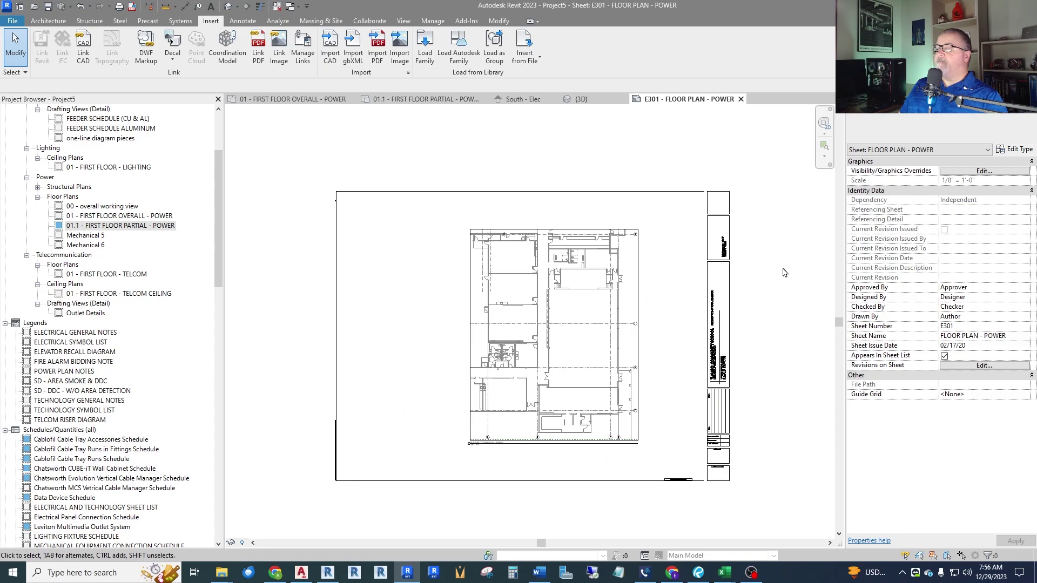